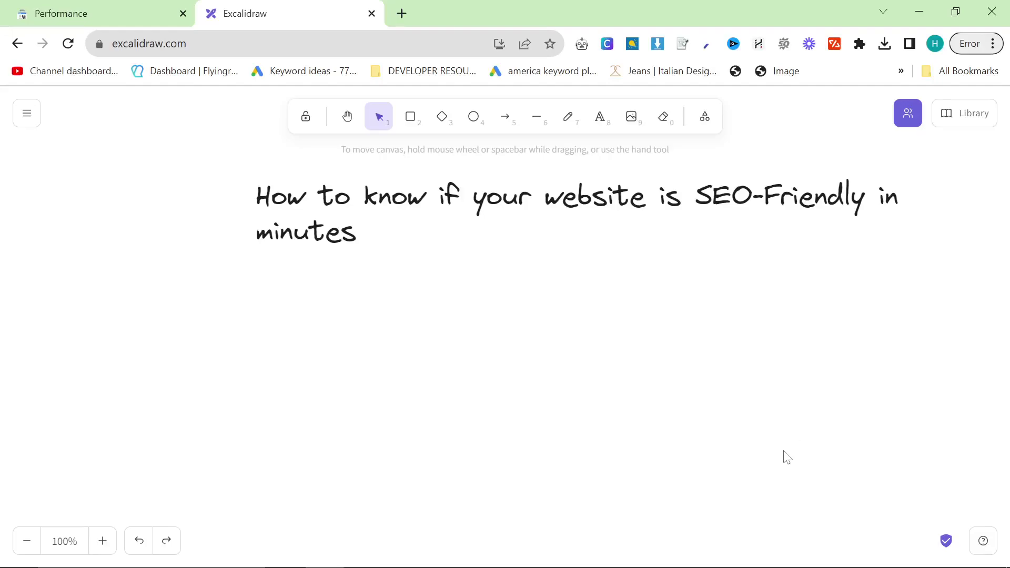
Step: Underline SEO-Friendly in the Excalidraw title with a freehand stroke
scroll(688, 407, up, 2)
scroll(684, 415, up, 1)
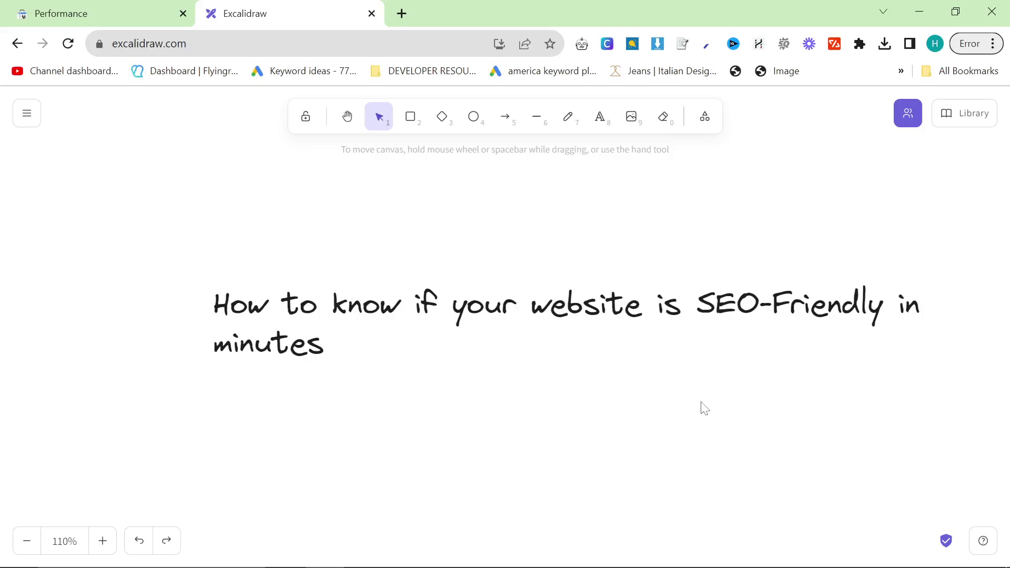
scroll(696, 408, down, 2)
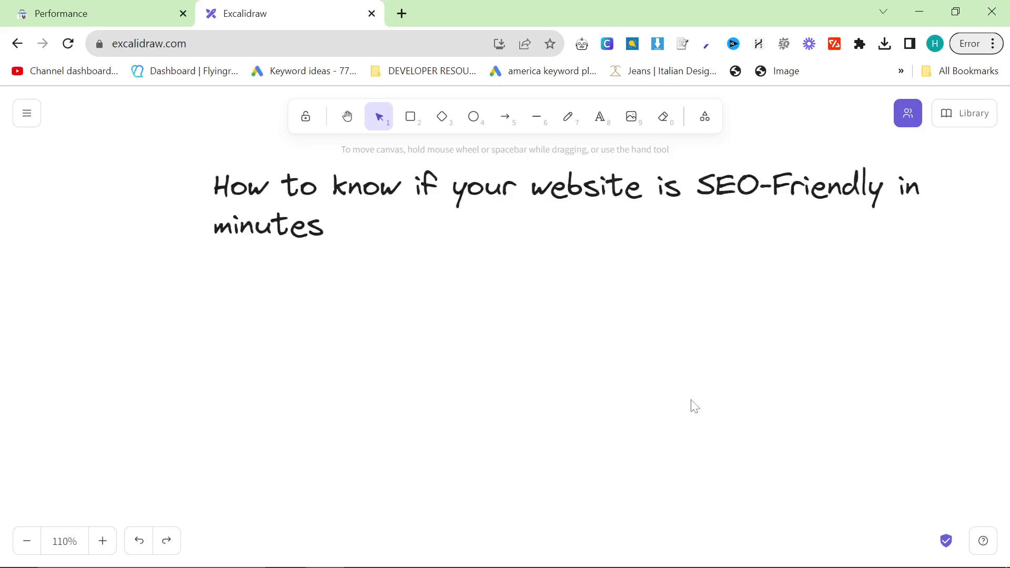
click(566, 124)
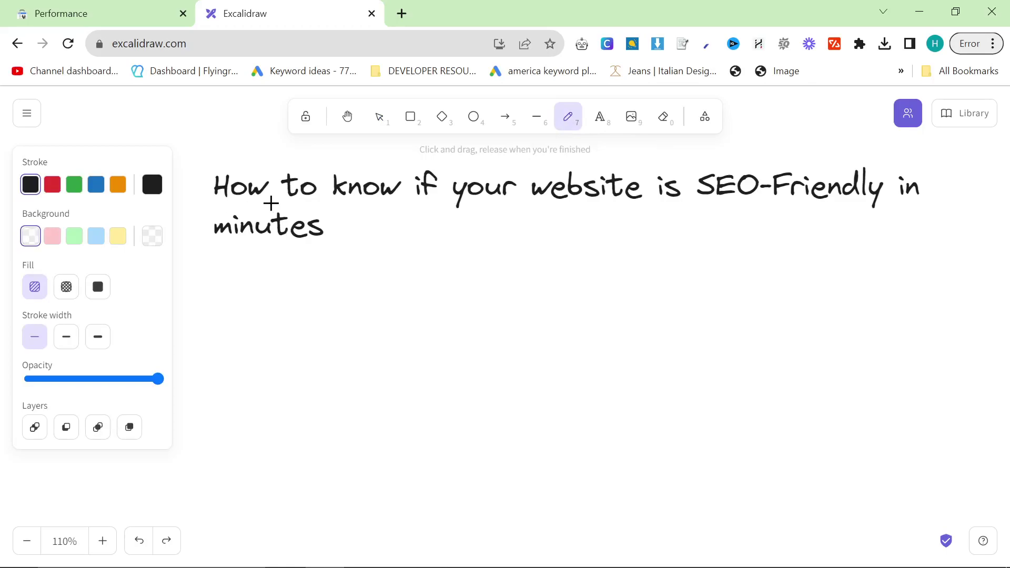
drag(740, 204, 872, 203)
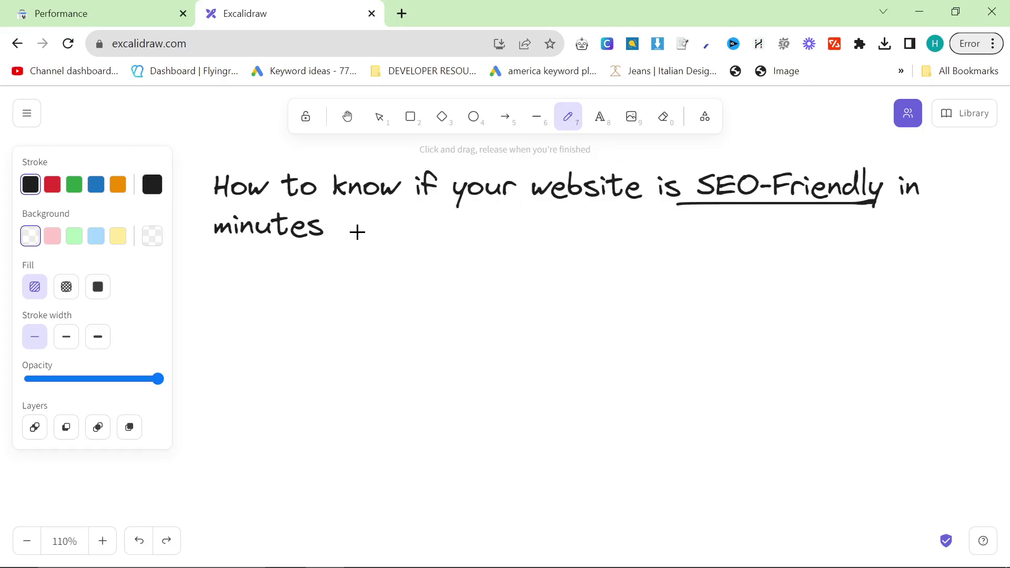
Step: Add the label 'Niche is worth it' below the title and underline it freehand
click(600, 116)
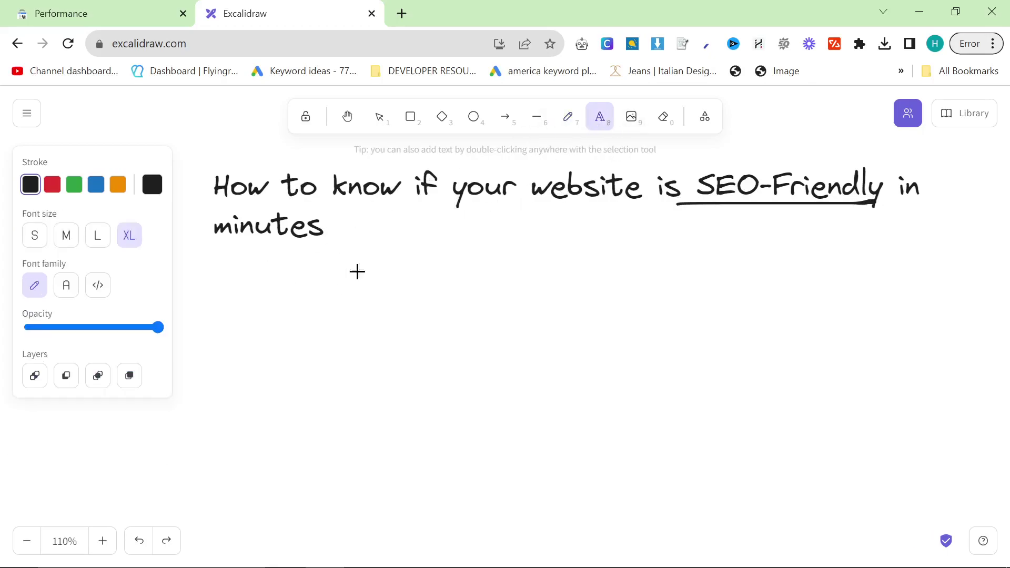
click(338, 276)
text(Niche is wor)
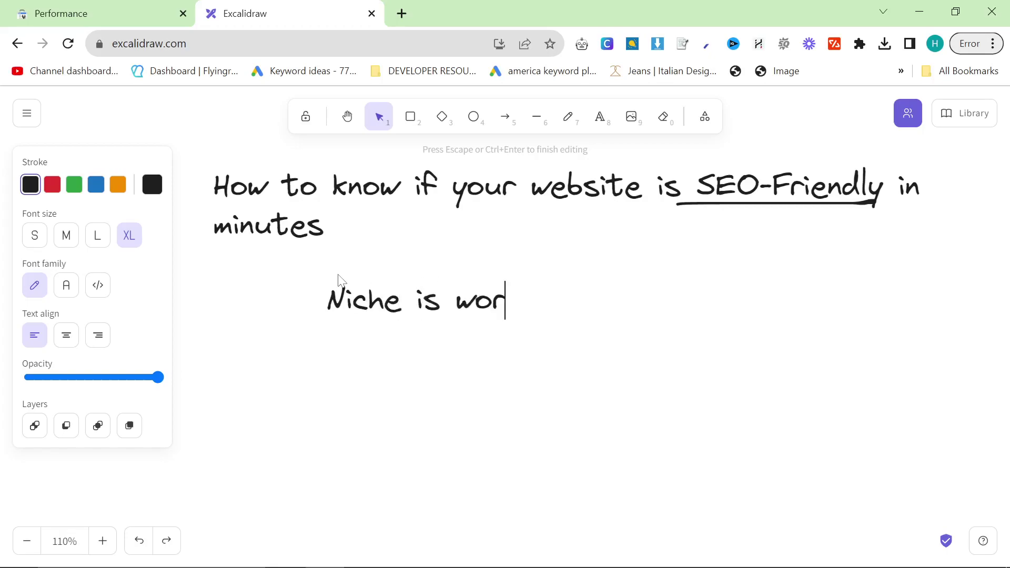
text(th it)
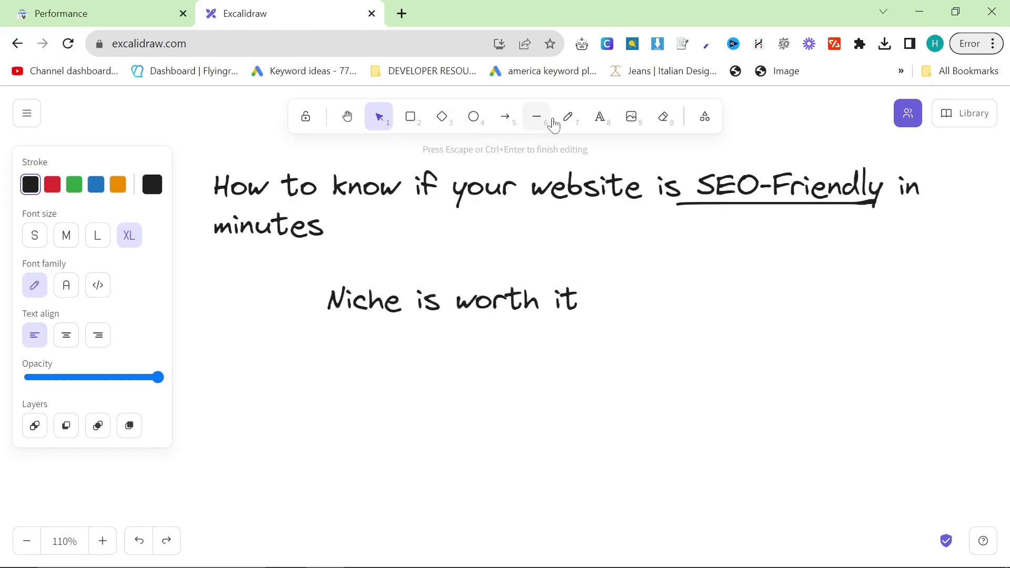
click(568, 116)
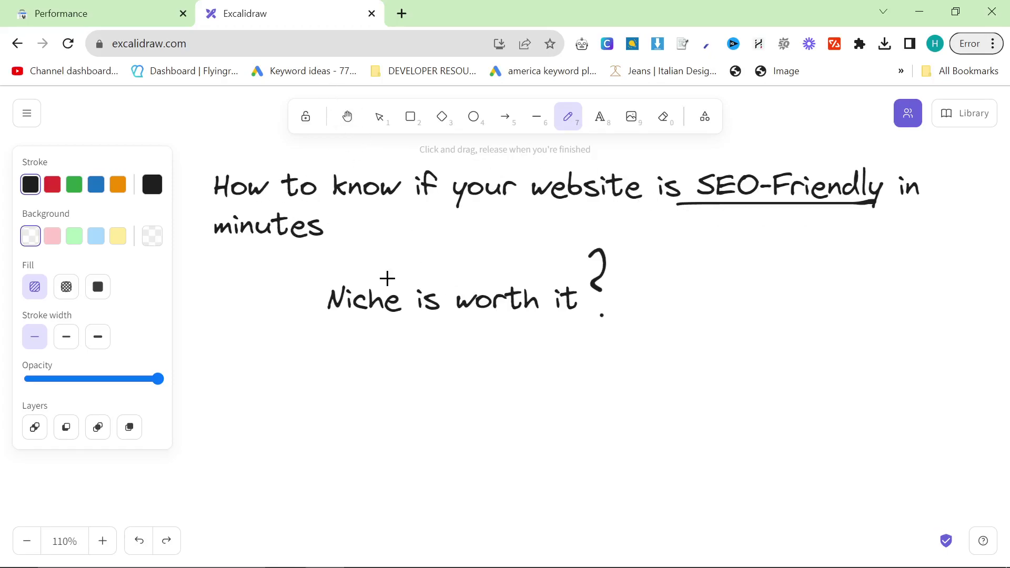
drag(316, 329, 624, 339)
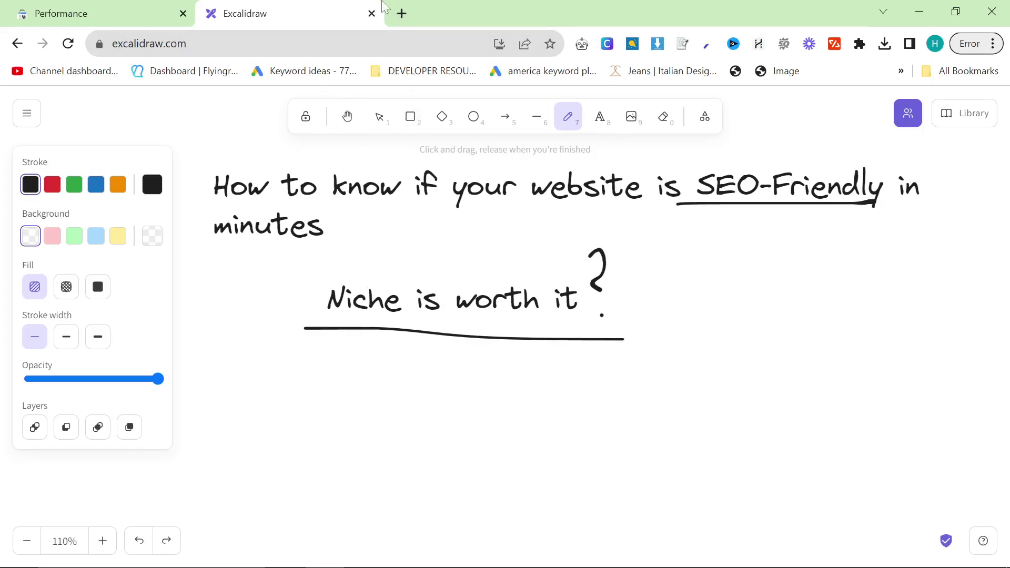
Step: Hide total clicks so the Search Console performance chart shows only impressions
click(164, 12)
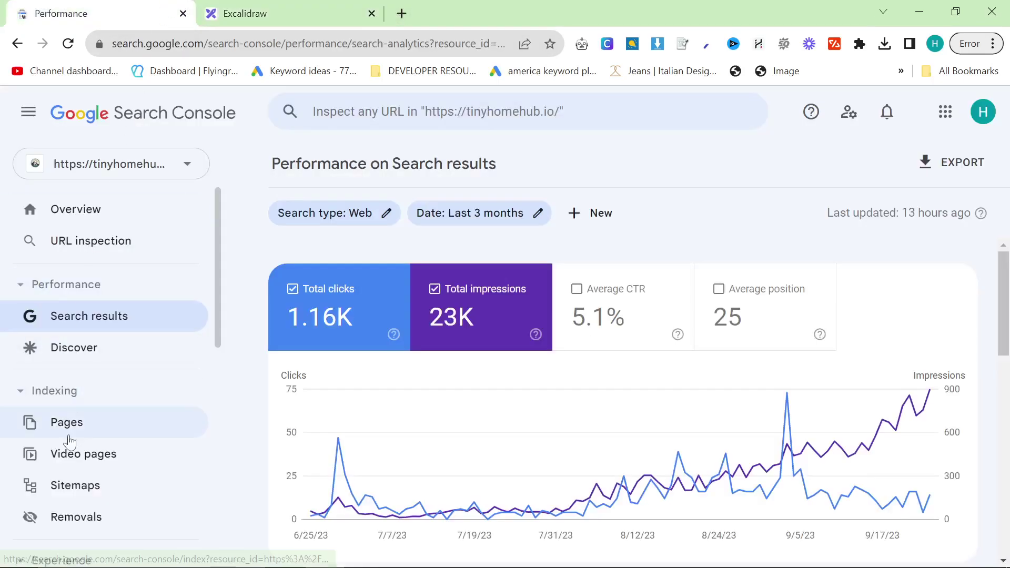
scroll(613, 421, down, 2)
scroll(676, 421, up, 2)
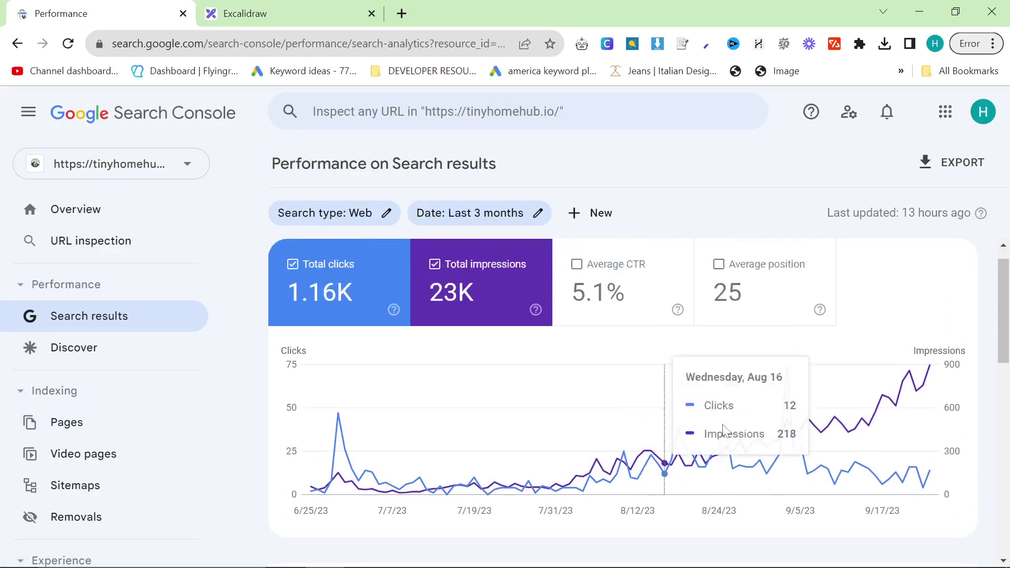
click(392, 313)
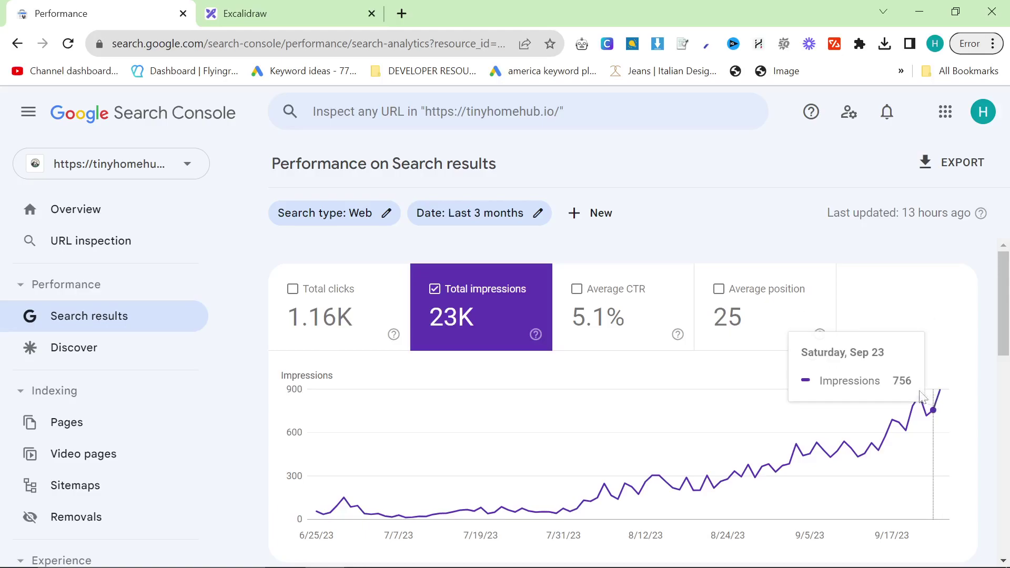
Step: Open the Pages report under Indexing in the Search Console sidebar
mouse_move(941, 404)
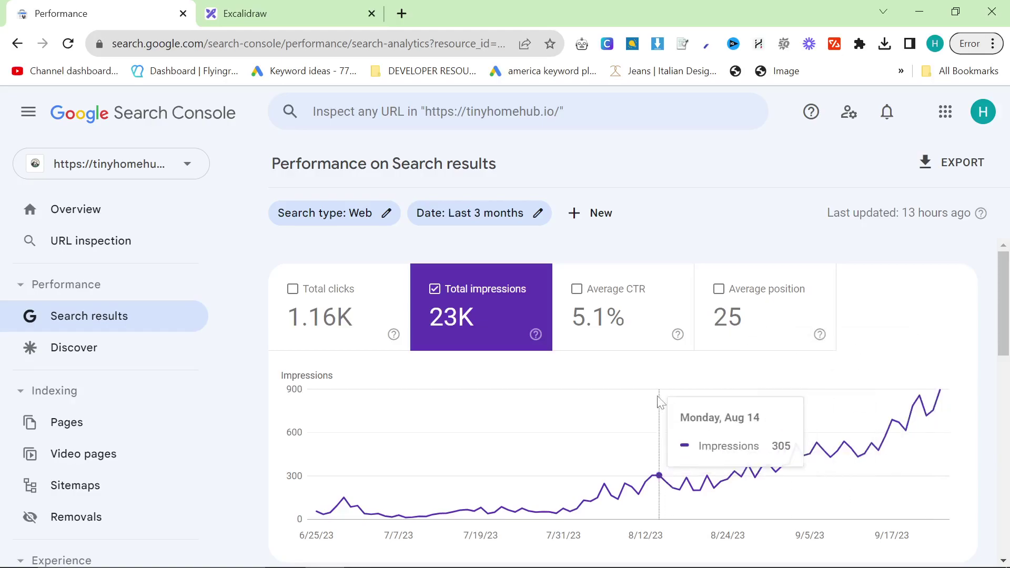
scroll(578, 389, down, 1)
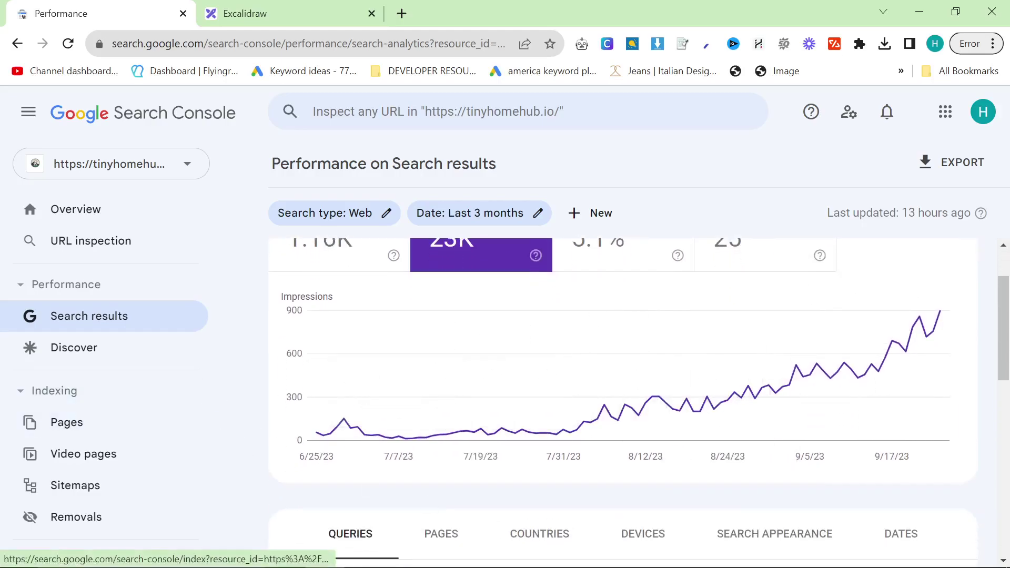
scroll(458, 388, up, 1)
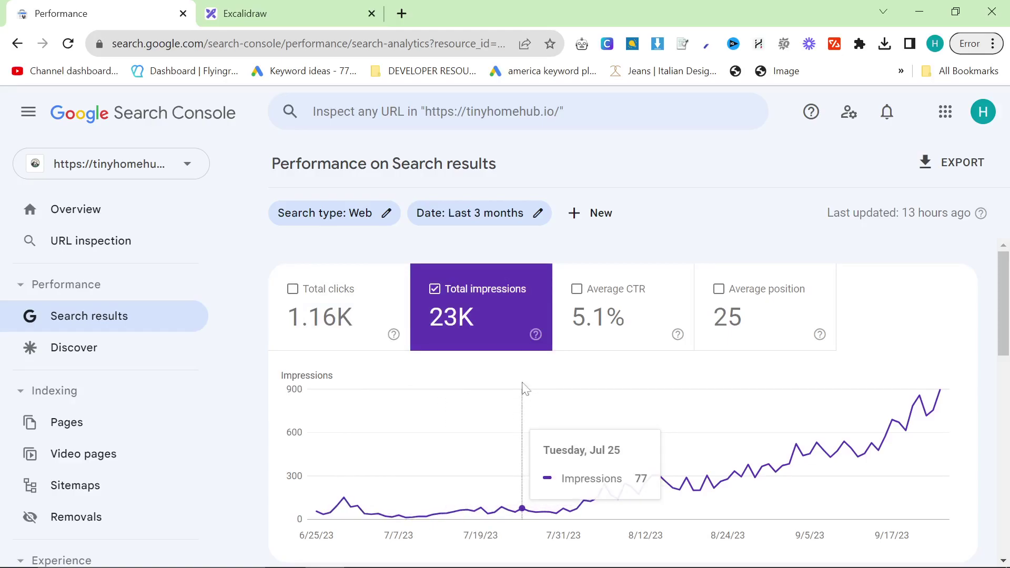
click(79, 424)
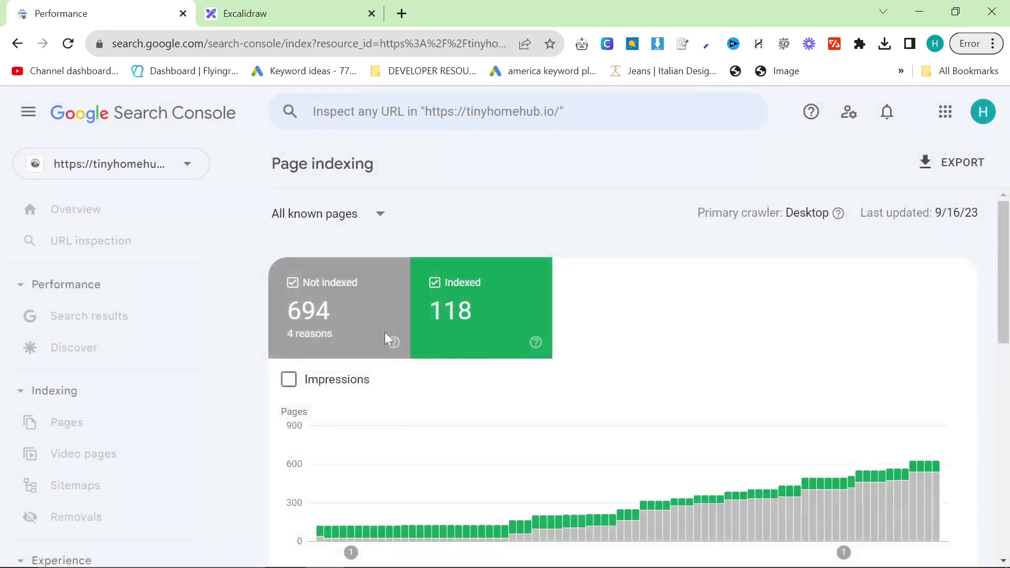
Step: Hide not-indexed pages to chart only the 118 indexed, then reach the 'Why pages aren't indexed' table
click(386, 334)
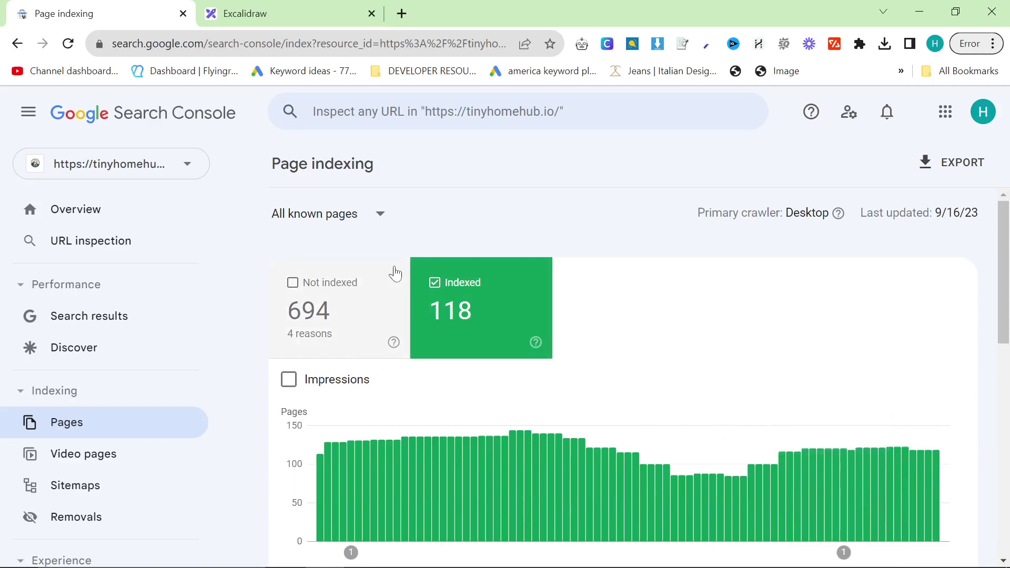
scroll(566, 284, down, 3)
scroll(566, 284, down, 5)
scroll(564, 289, up, 8)
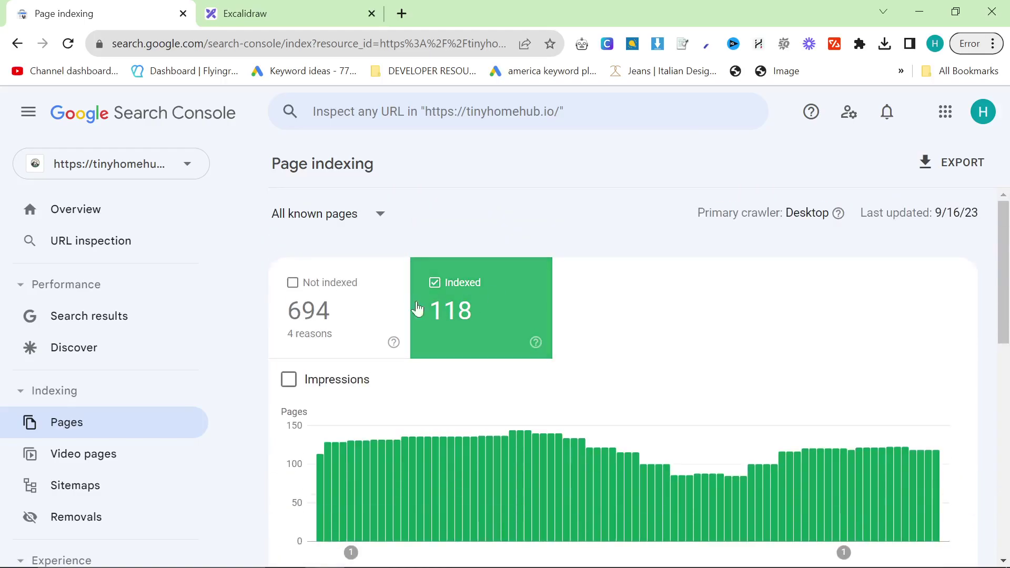
scroll(835, 437, down, 5)
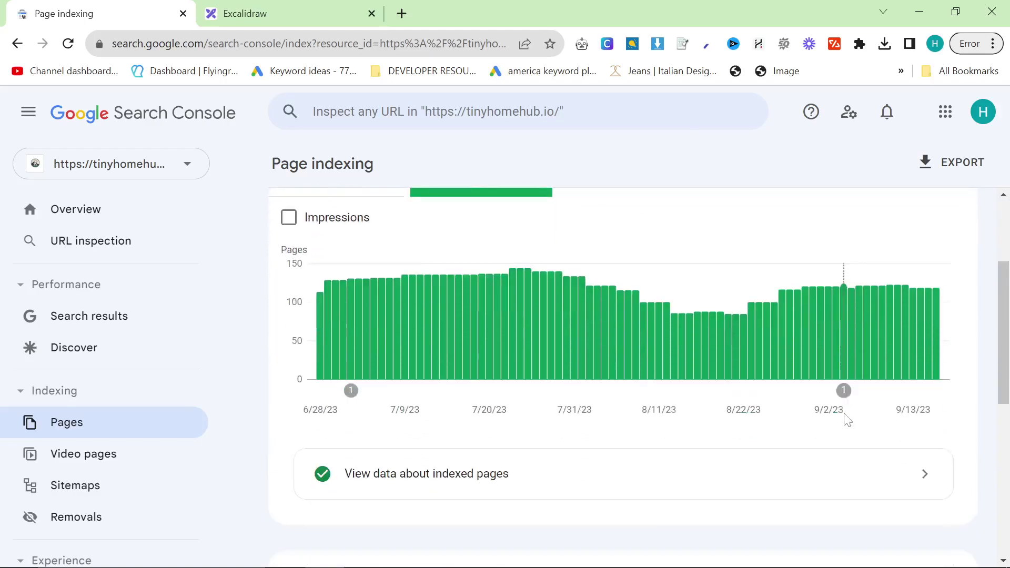
scroll(692, 362, down, 3)
Step: Open the 'Crawled - currently not indexed' drilldown listing 453 affected pages
click(361, 466)
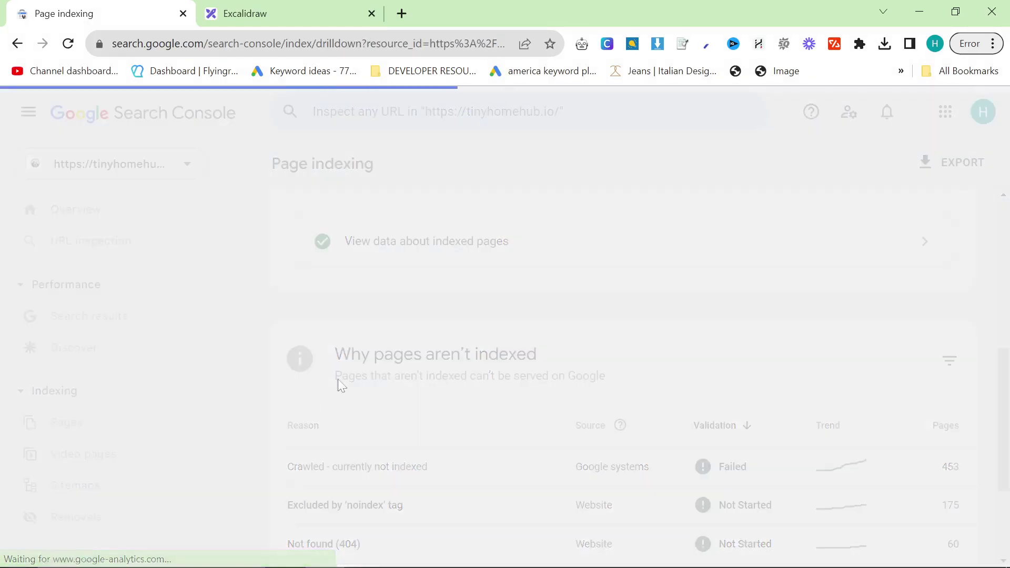
scroll(474, 404, down, 5)
scroll(593, 408, down, 4)
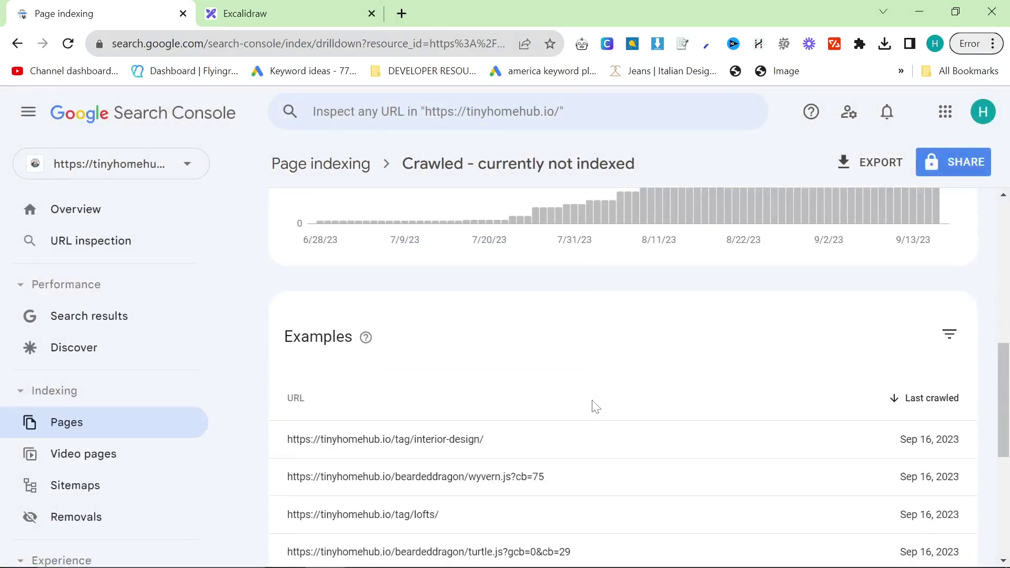
scroll(623, 398, up, 5)
scroll(622, 393, up, 1)
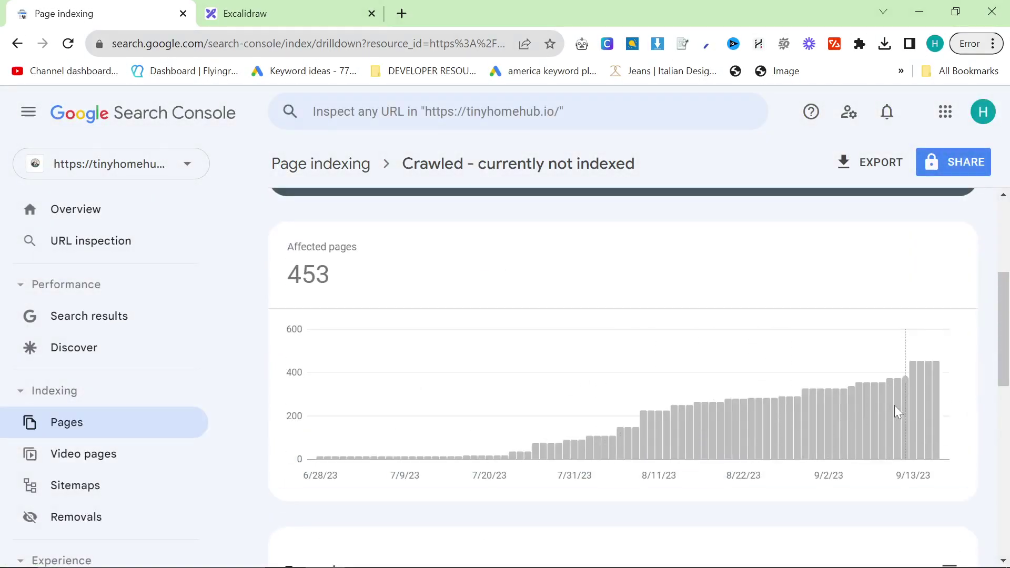
scroll(525, 404, down, 6)
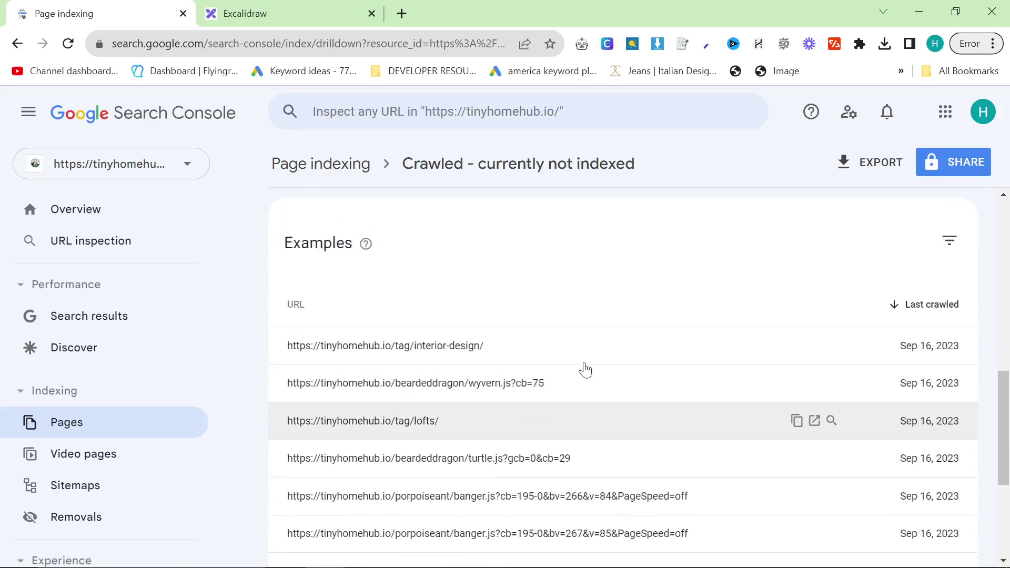
Step: Sort the example URLs by the URL column in descending order, then return to Excalidraw
click(407, 338)
click(409, 331)
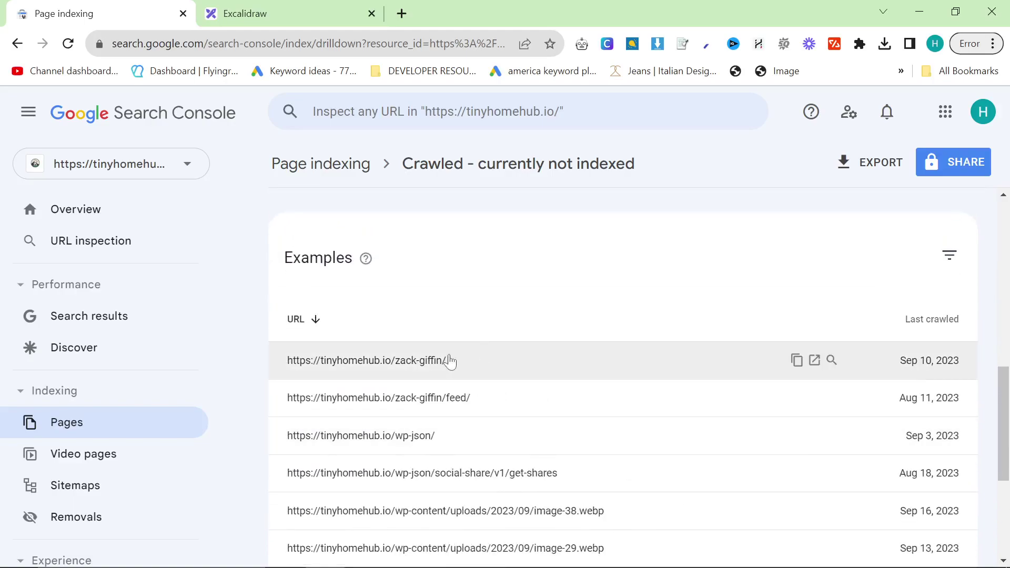
click(411, 326)
click(426, 335)
scroll(478, 420, down, 2)
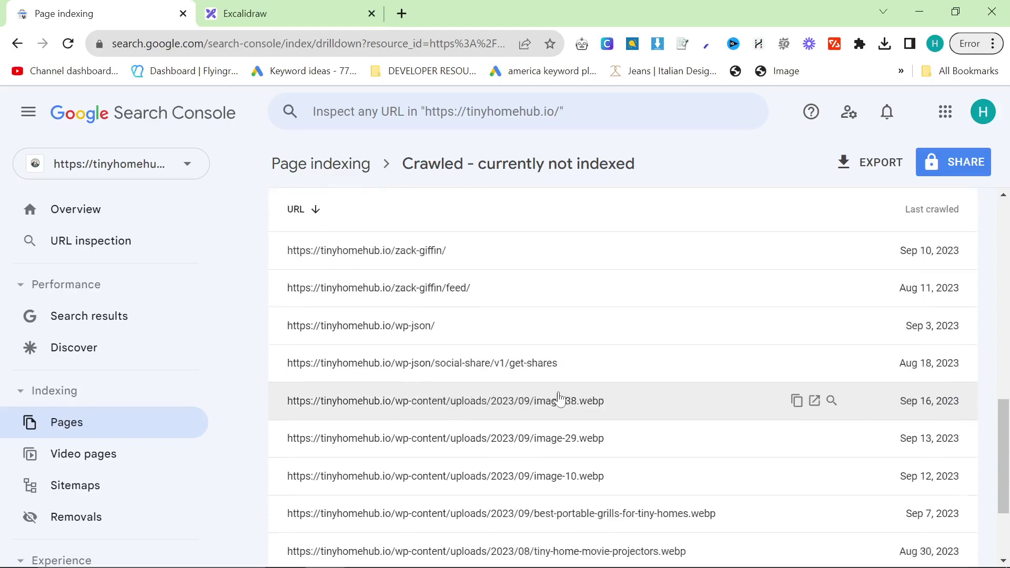
scroll(478, 400, up, 5)
scroll(373, 321, up, 2)
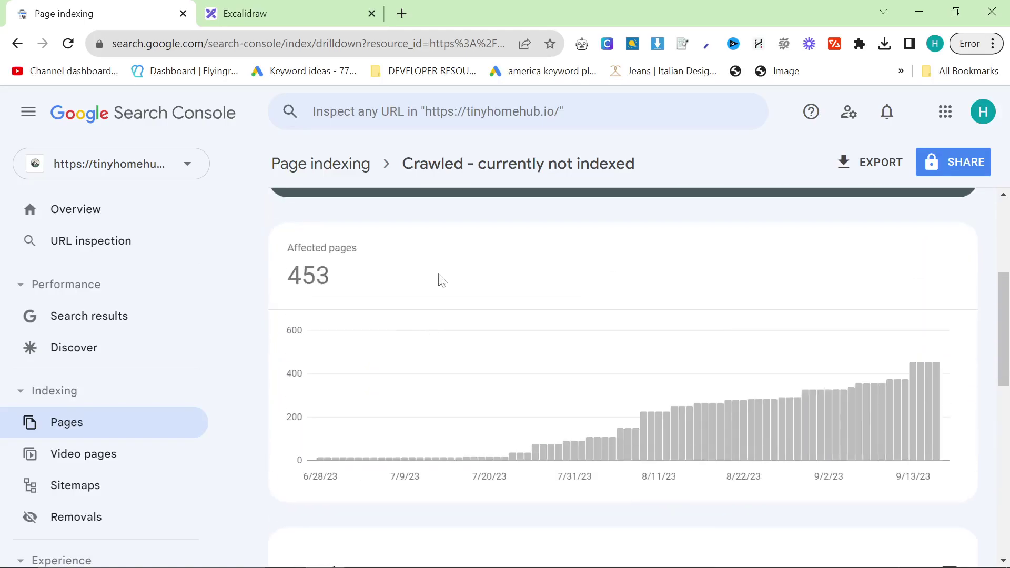
click(287, 8)
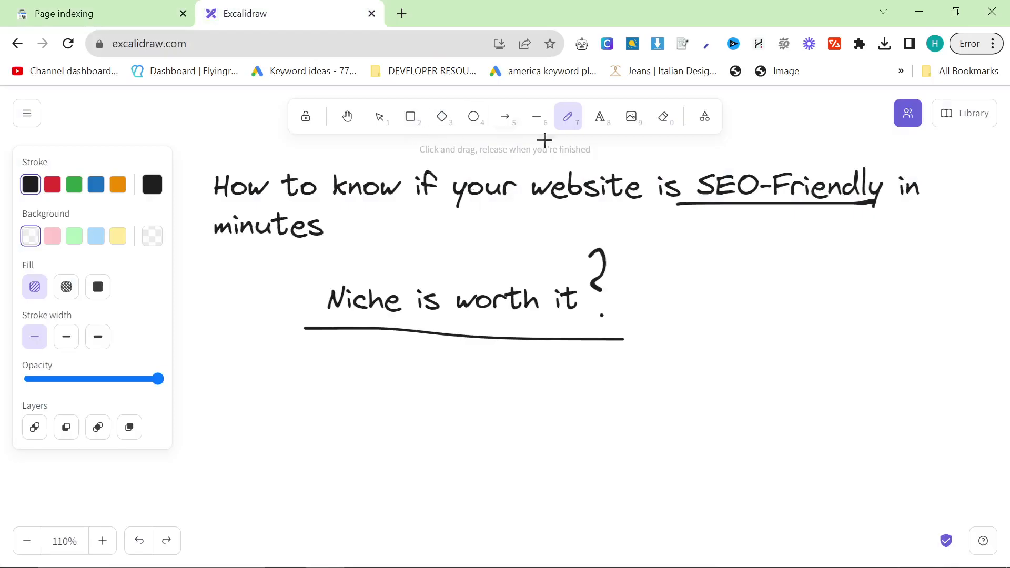
Step: Load the tinyhomehub.io homepage in a new browser tab
click(401, 14)
text(t)
key(Return)
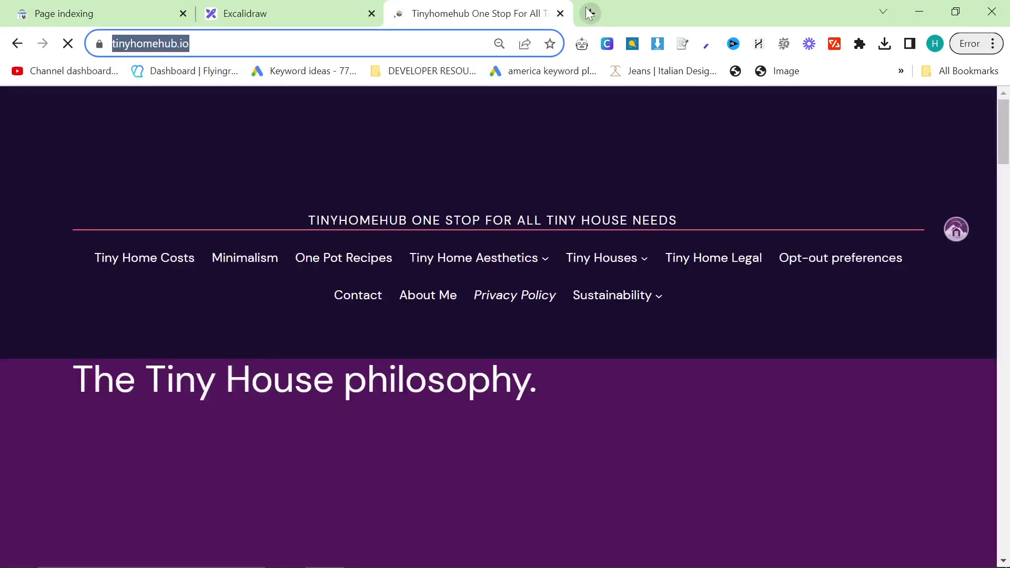
click(591, 13)
text(s)
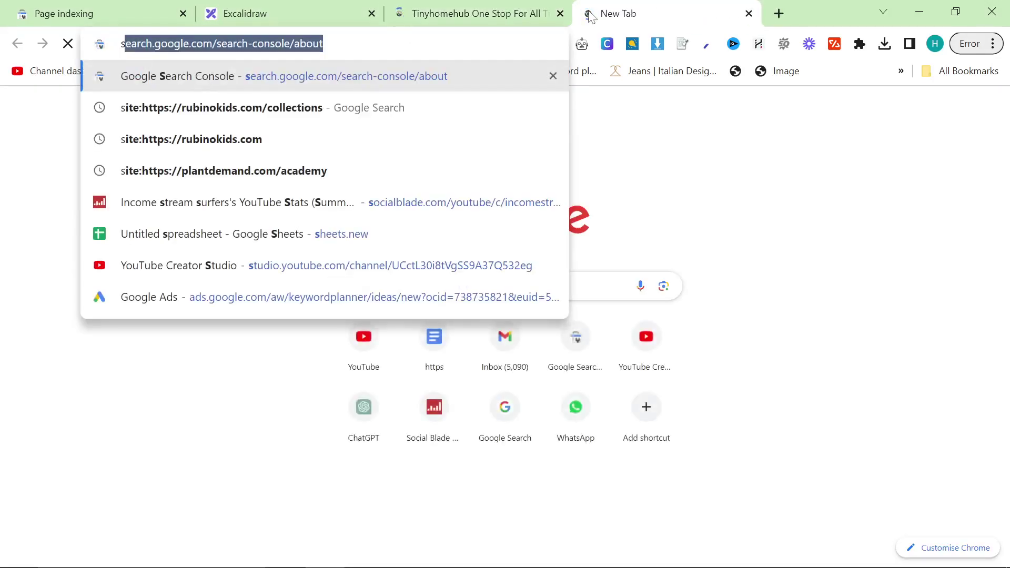
text(ite:)
text(https://tinyhomehub.io/)
key(Return)
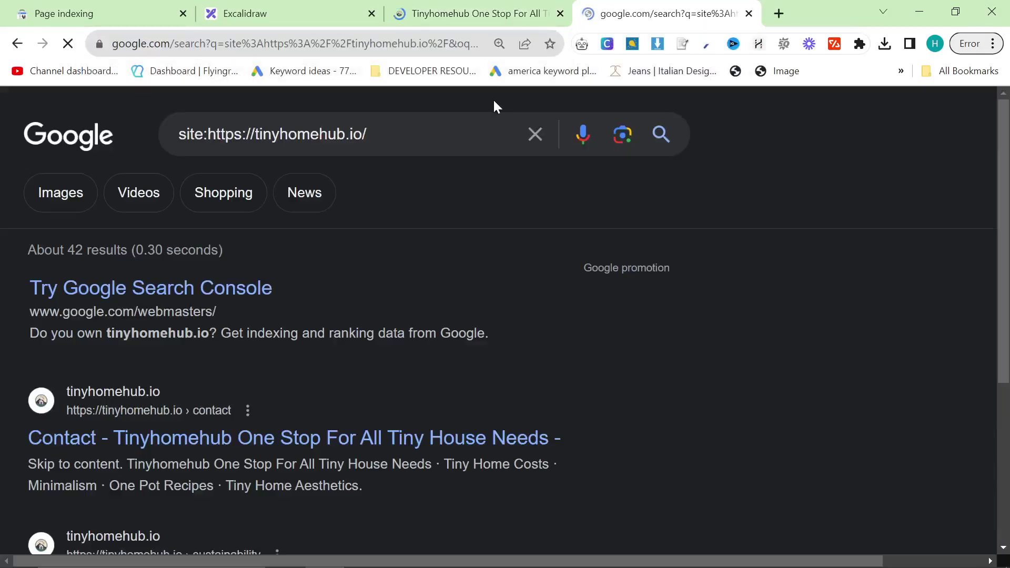
scroll(207, 277, down, 5)
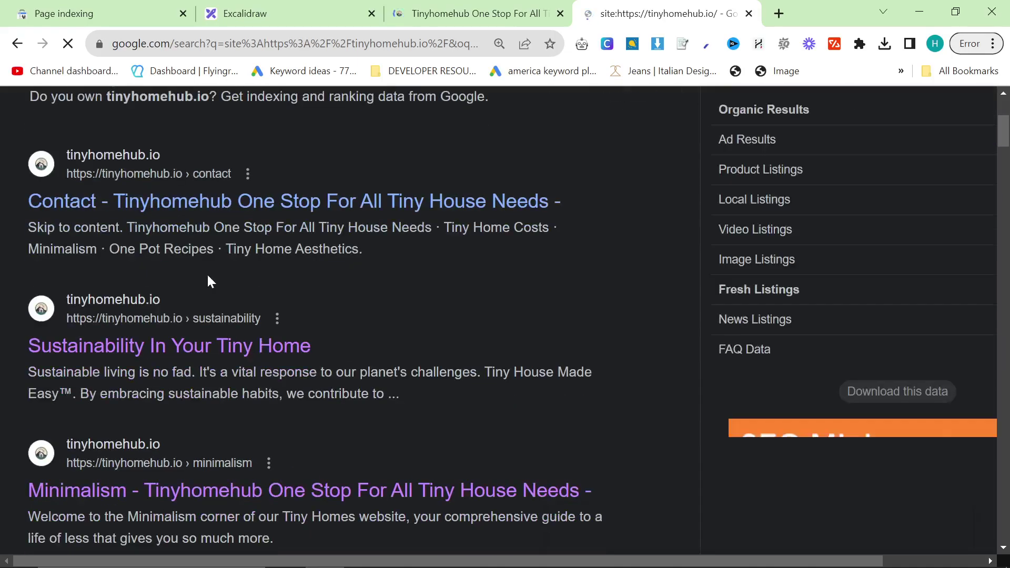
scroll(208, 281, up, 5)
scroll(209, 285, down, 15)
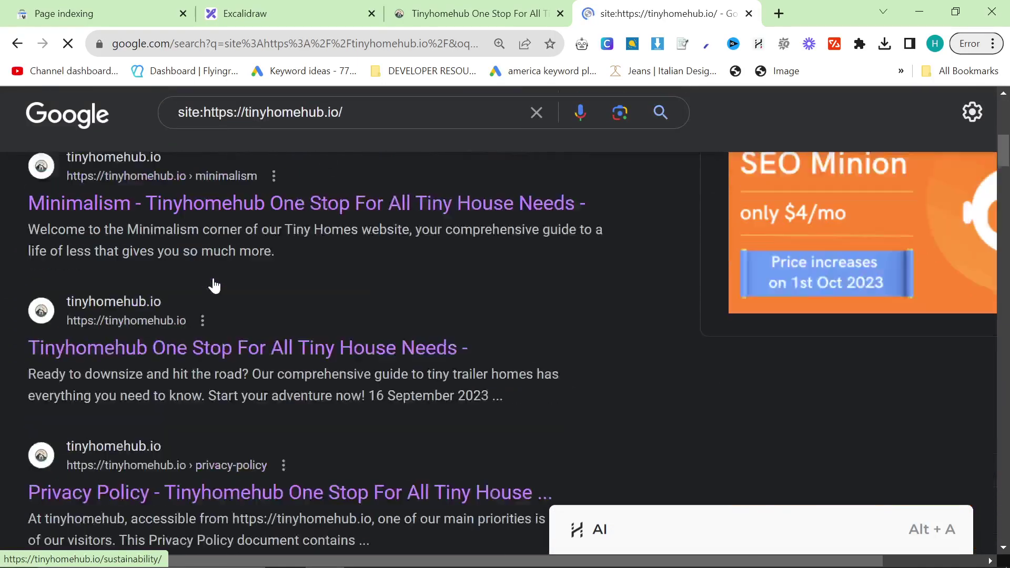
scroll(162, 284, down, 20)
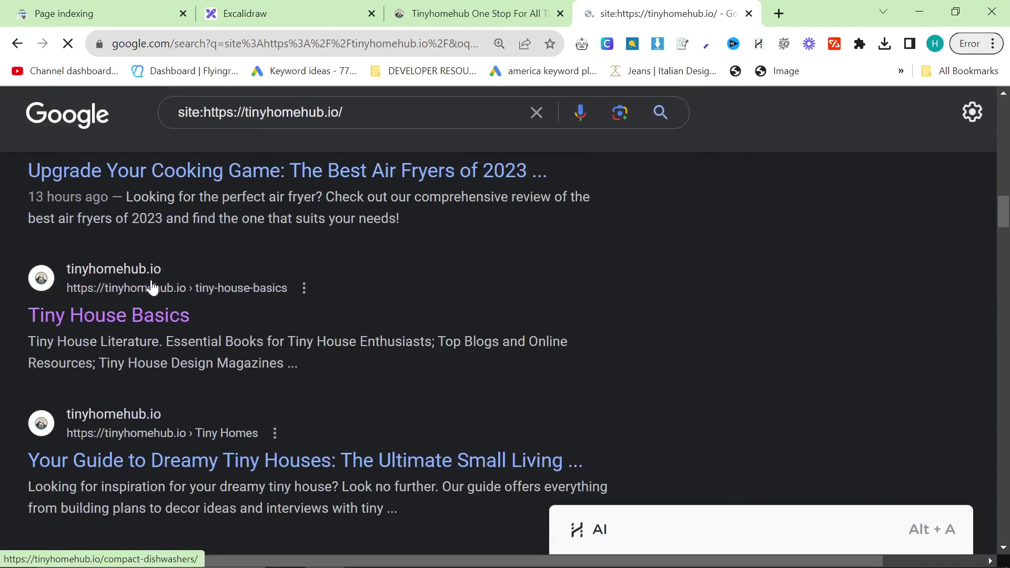
scroll(201, 275, down, 20)
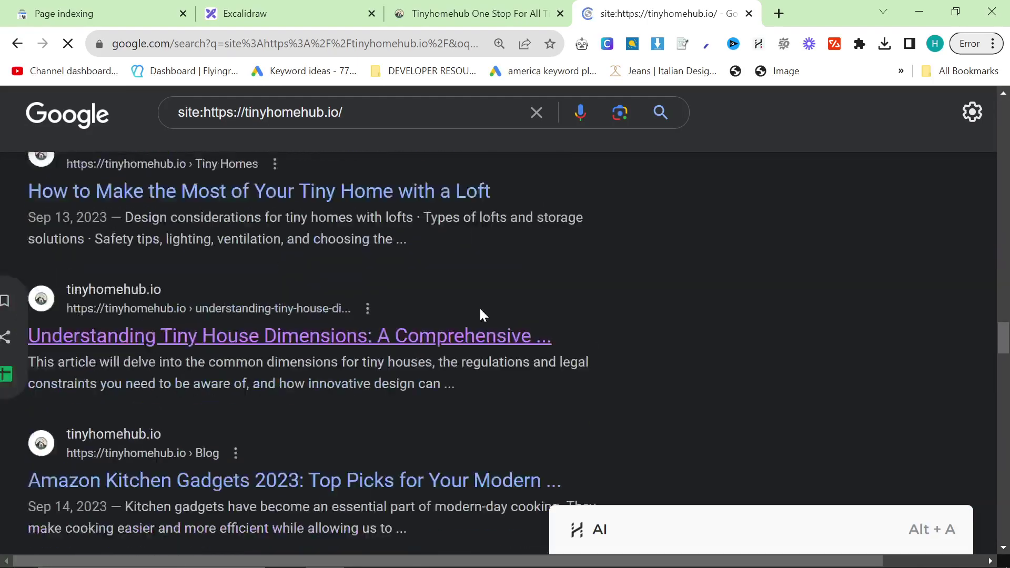
scroll(200, 274, up, 20)
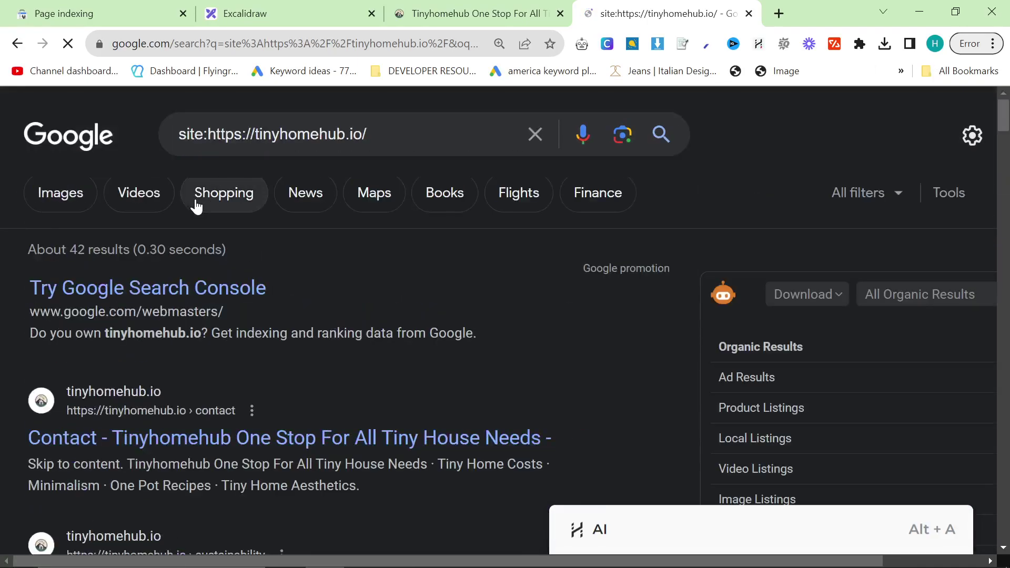
scroll(400, 343, down, 15)
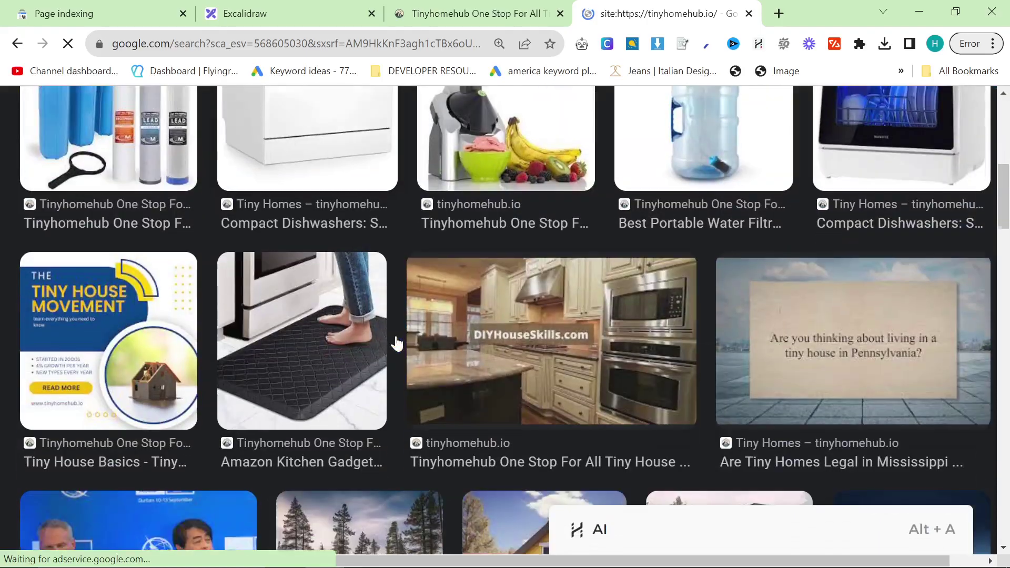
scroll(406, 348, down, 10)
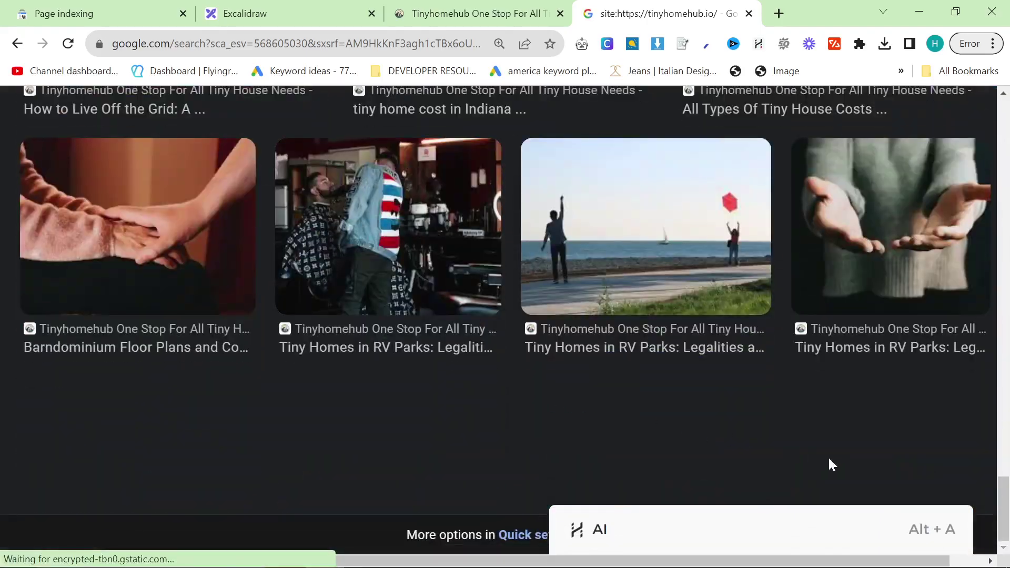
scroll(708, 424, up, 6)
scroll(717, 418, down, 20)
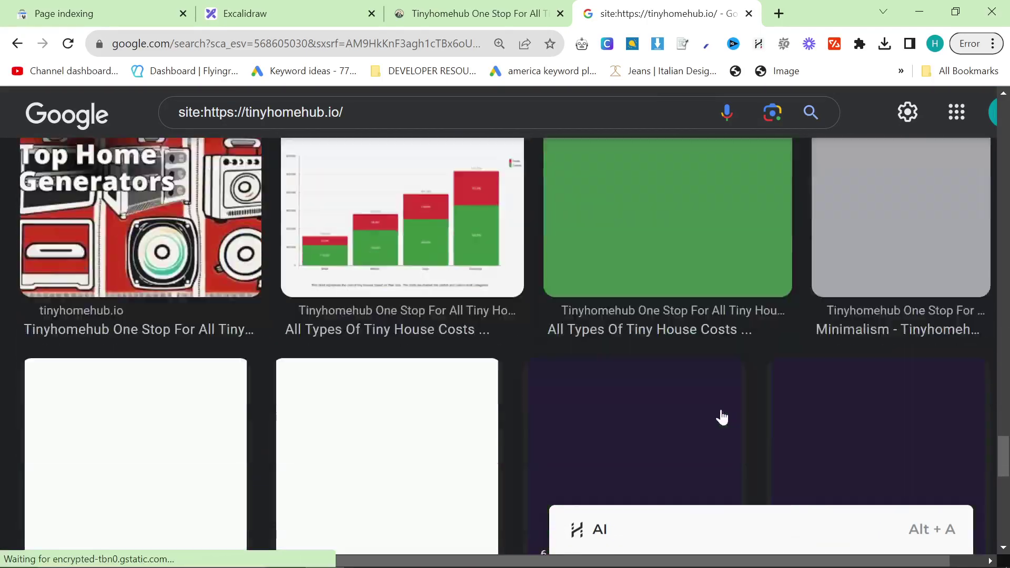
scroll(716, 398, down, 5)
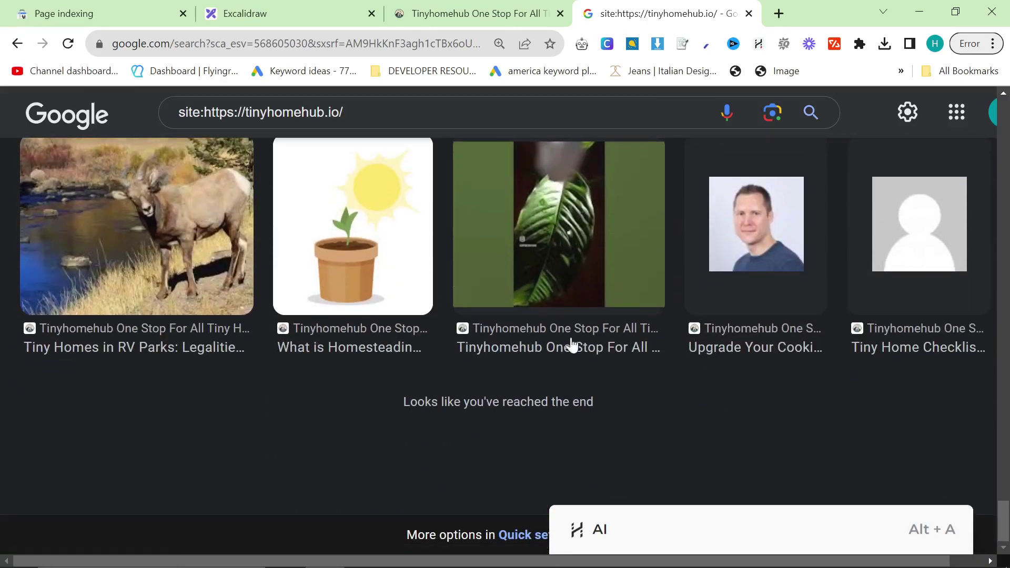
scroll(572, 345, up, 8)
click(18, 43)
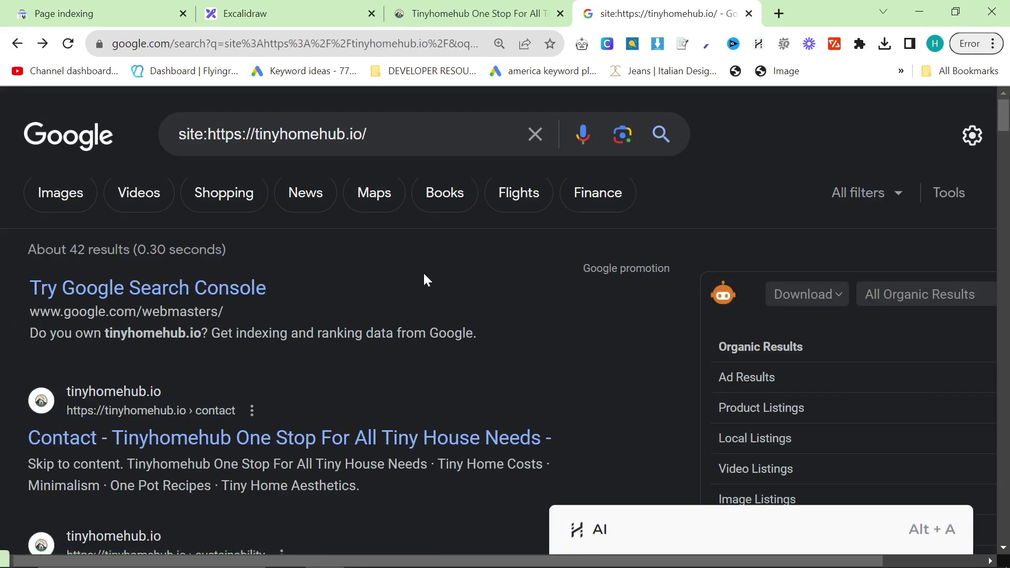
key(alt+Tab)
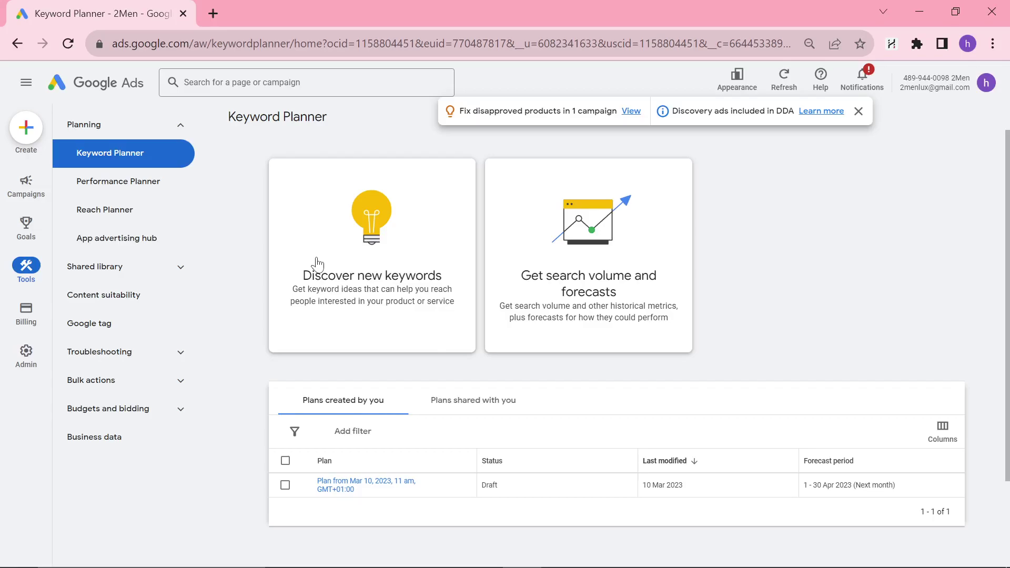
Step: Start discovering new keywords targeting English and United States, replacing Italy
click(389, 324)
click(305, 289)
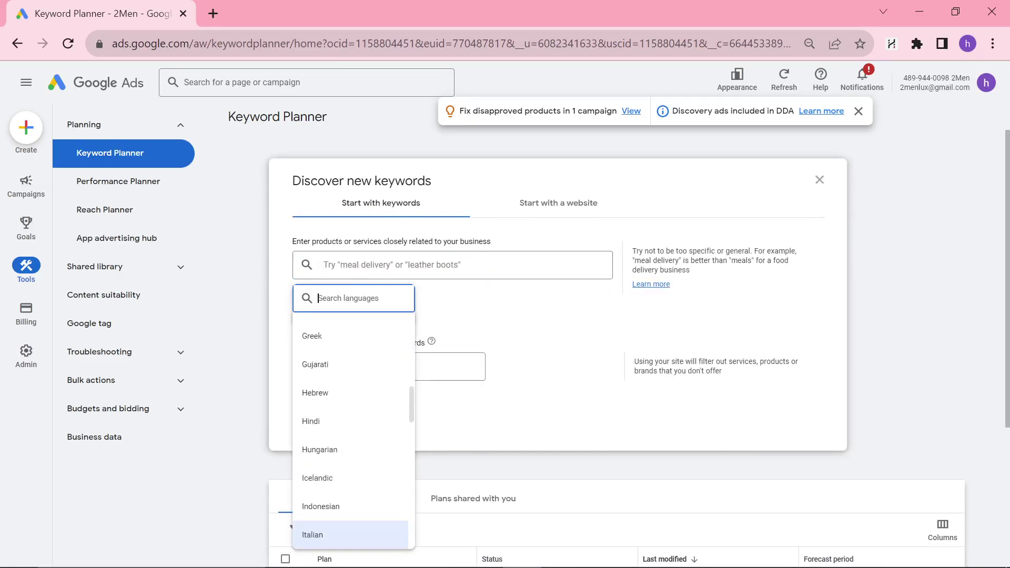
text(eng)
click(323, 362)
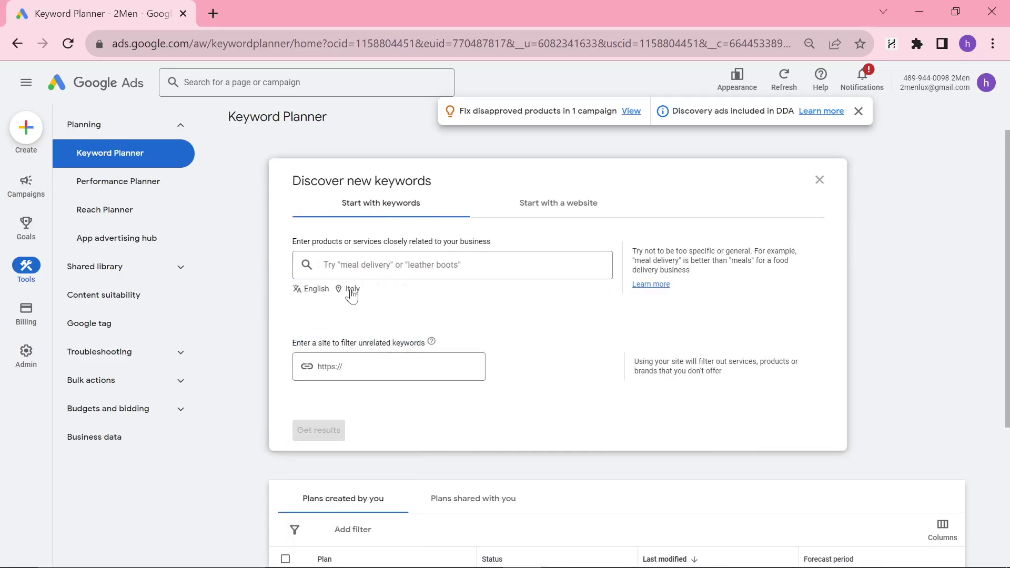
click(351, 291)
click(429, 270)
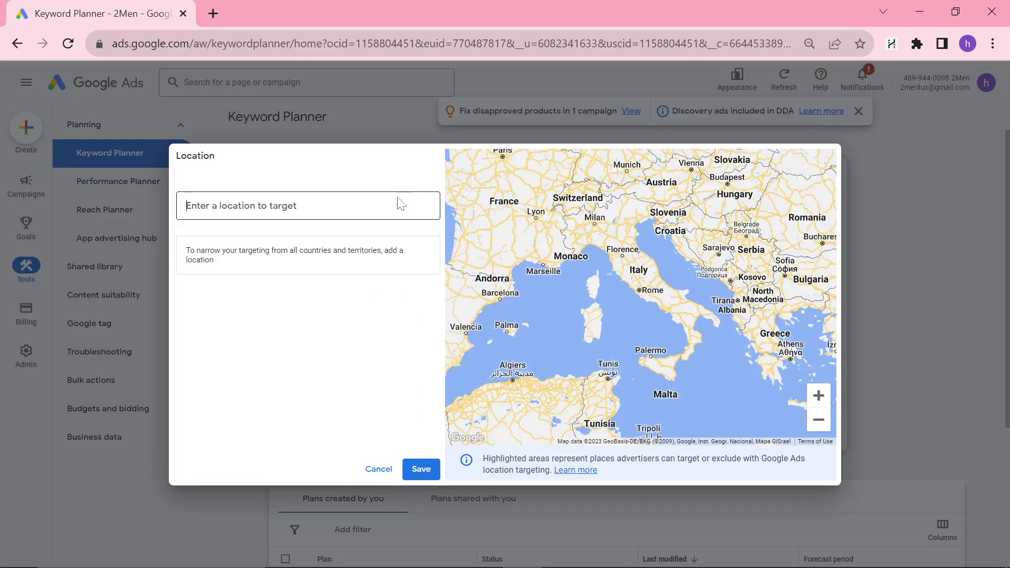
text(united states)
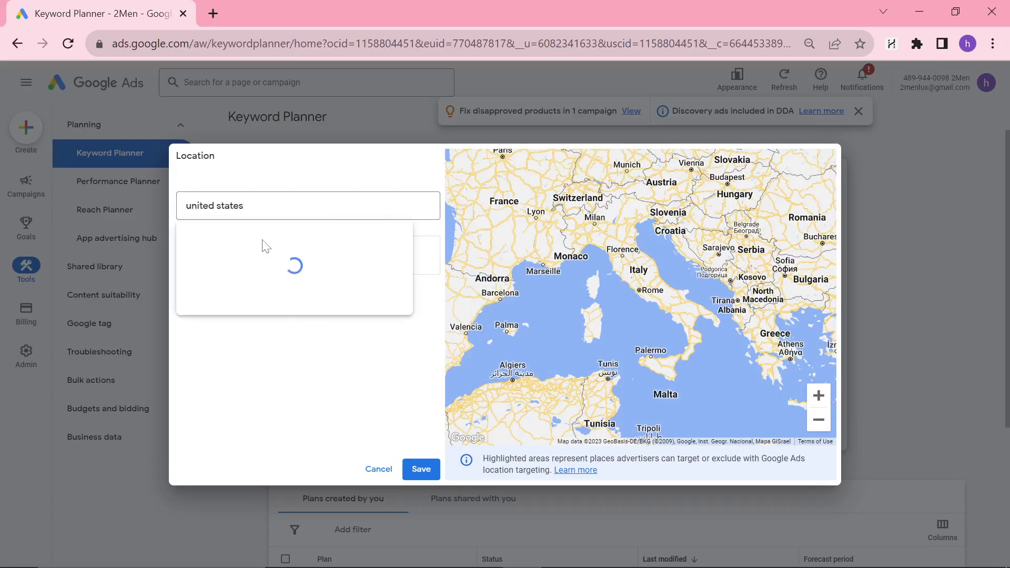
click(254, 246)
click(417, 468)
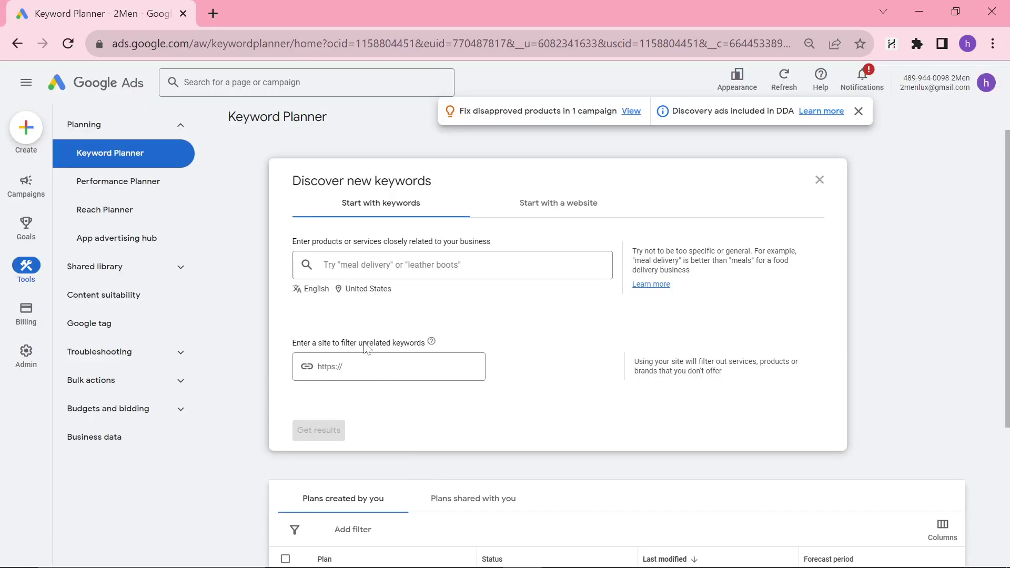
click(353, 265)
key(ctrl+v)
key(Return)
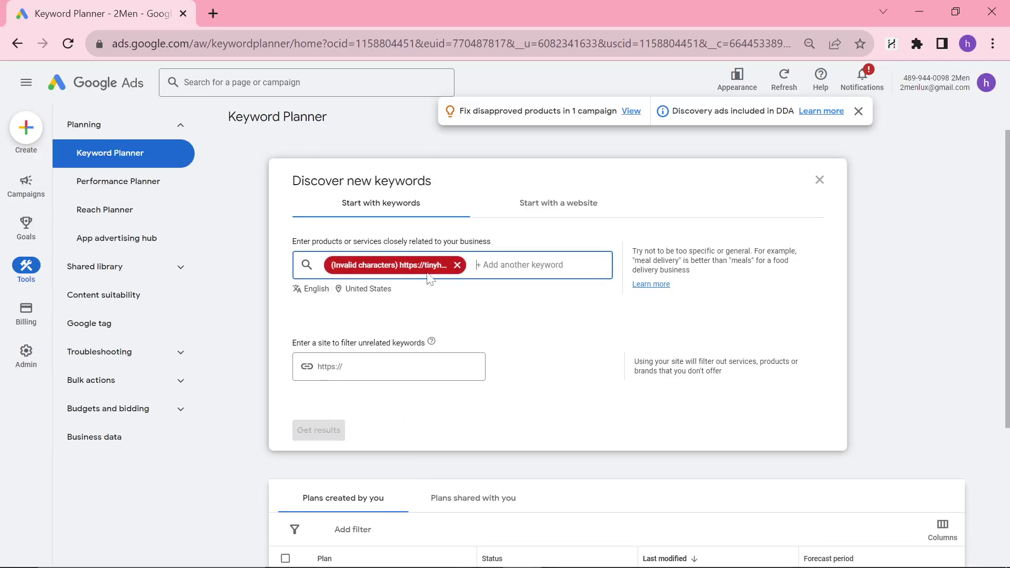
click(457, 265)
click(581, 208)
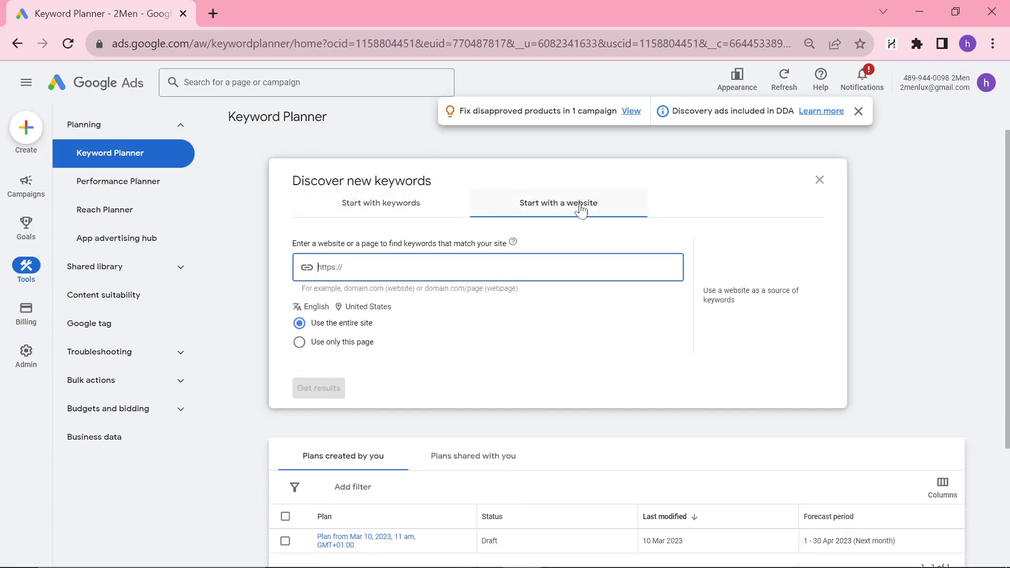
text(https://tinyhomehub.io/)
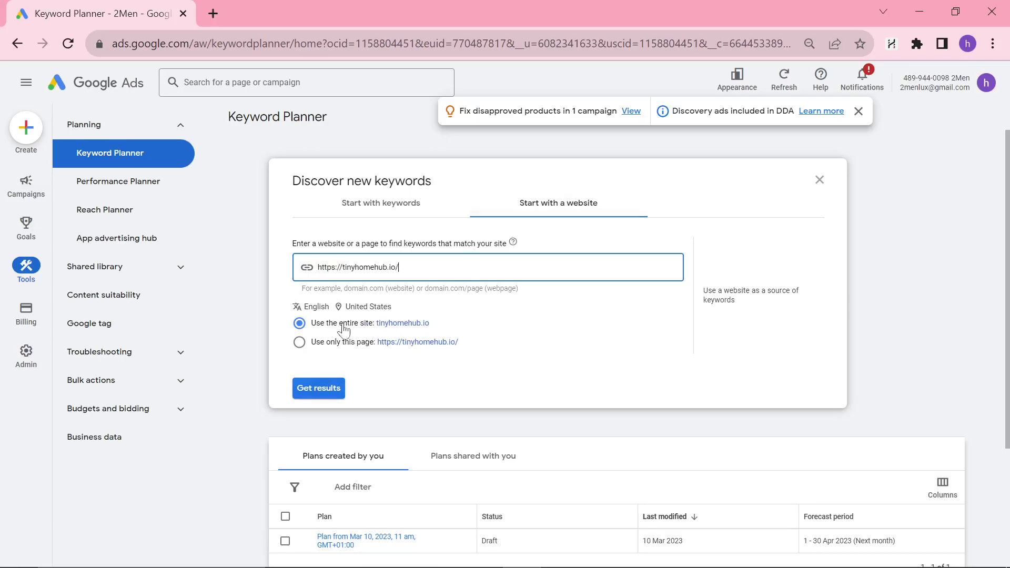
click(318, 388)
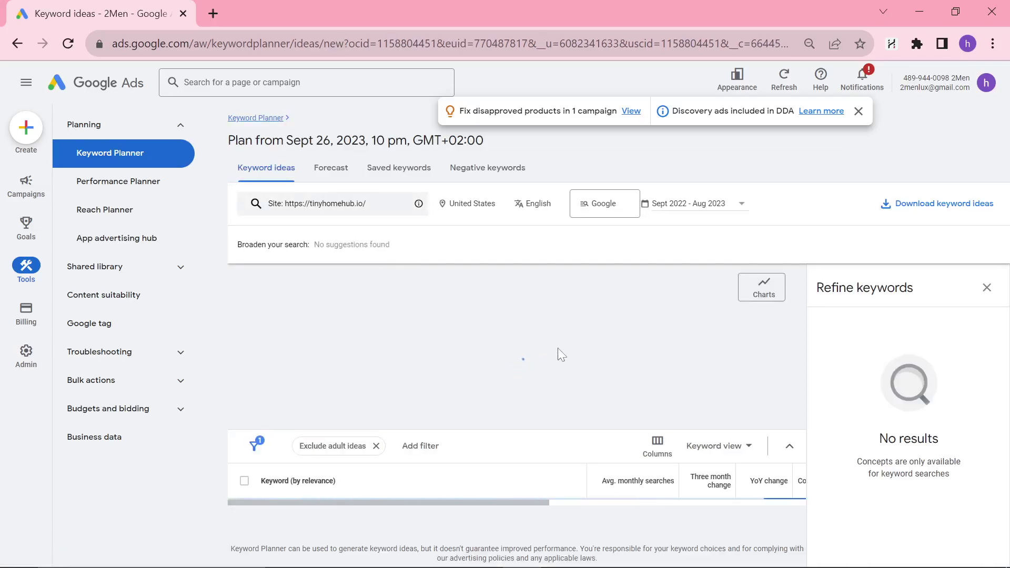
Step: Open Search Console's search results report and uncheck Total clicks to chart only the 23K impressions
key(alt+Tab)
click(105, 11)
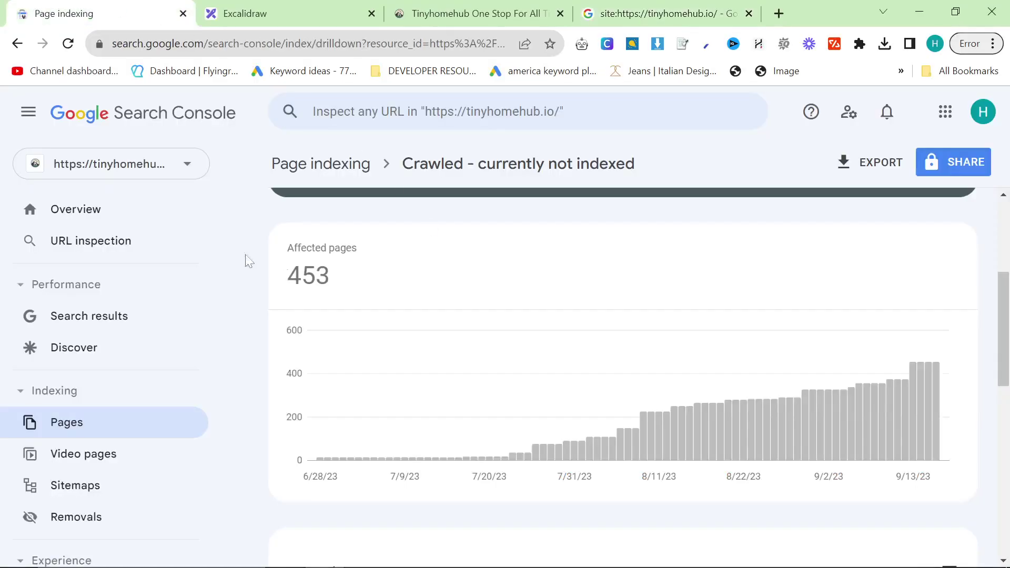
click(111, 316)
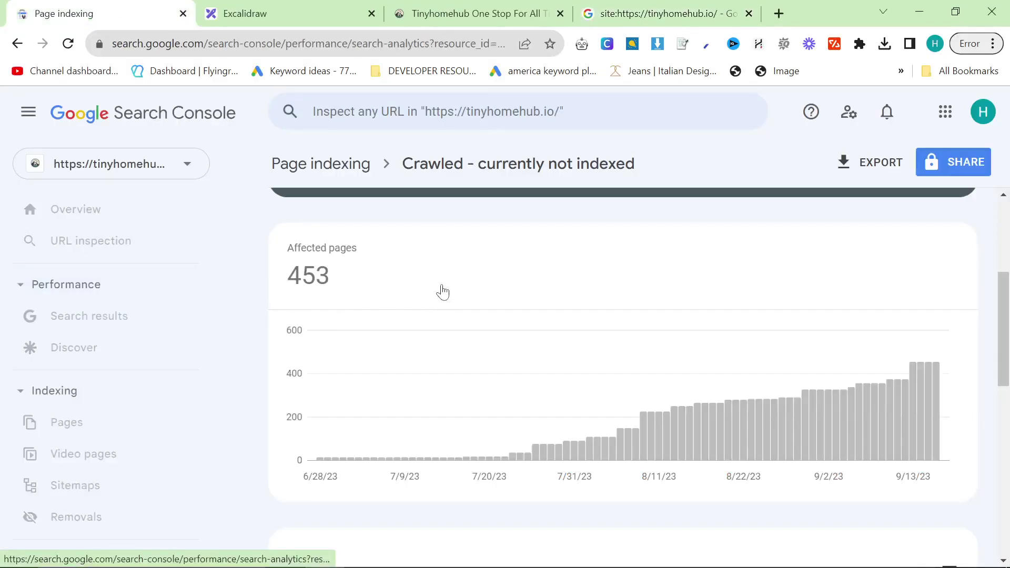
click(388, 307)
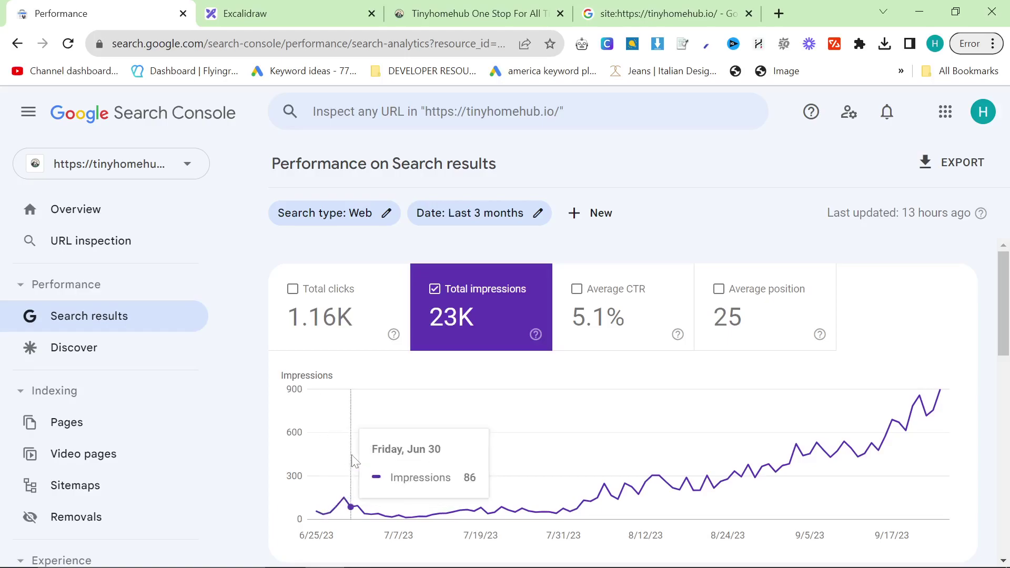
scroll(372, 413, down, 2)
scroll(957, 382, up, 2)
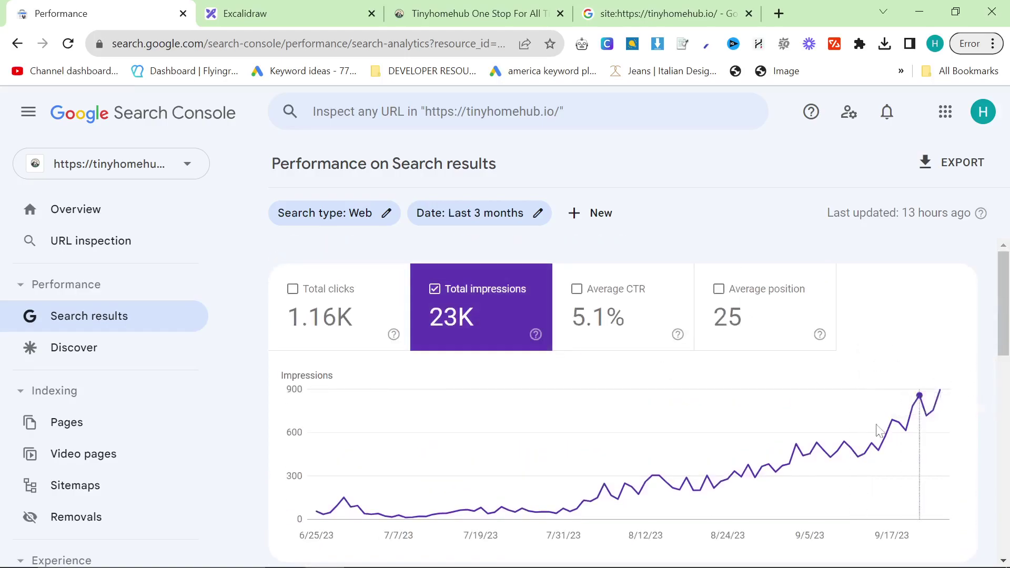
key(alt+Tab)
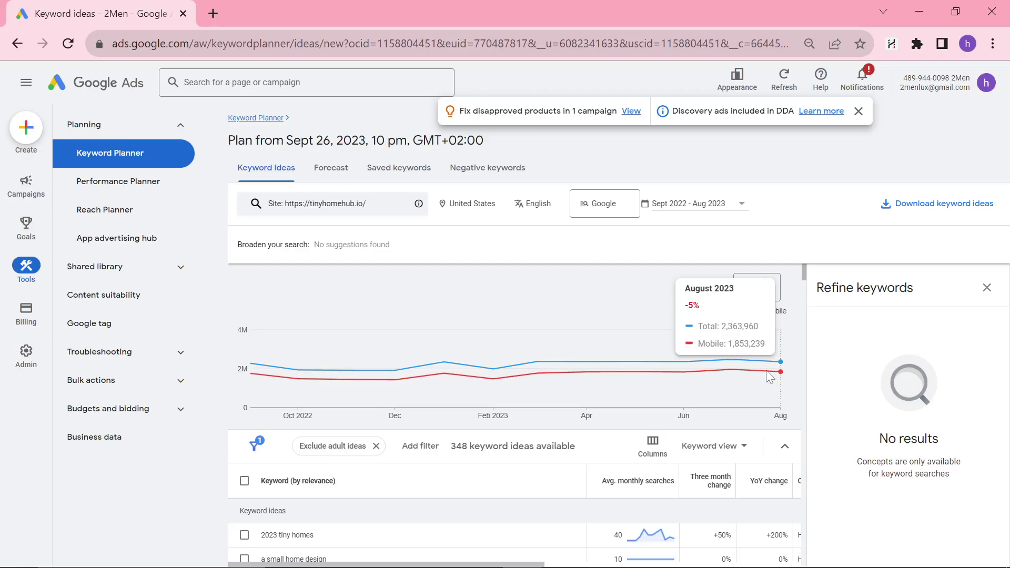
Step: Sort the tinyhomehub.io keyword ideas by average monthly searches, highest first, and browse them
click(639, 481)
scroll(621, 432, down, 2)
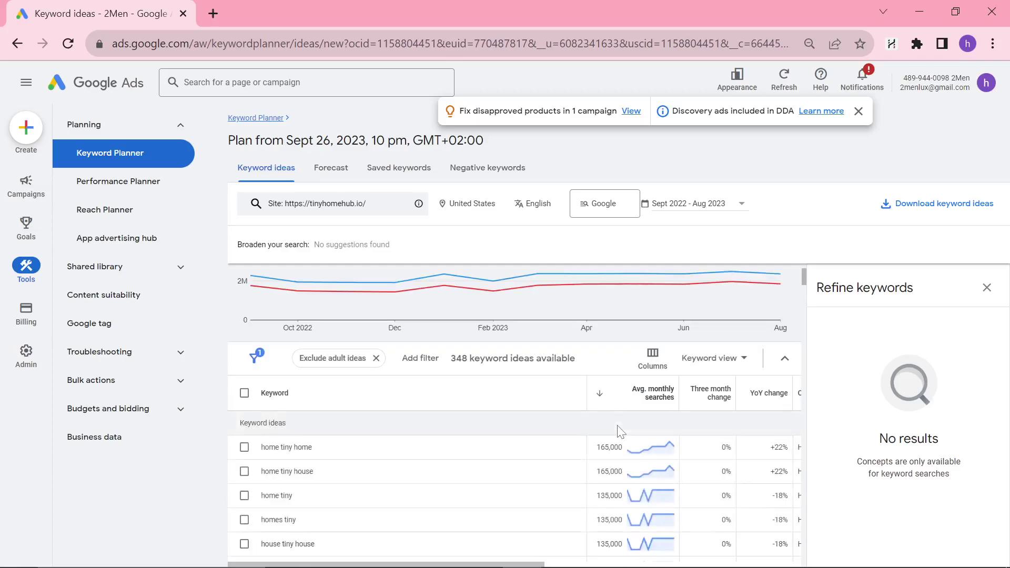
scroll(621, 432, down, 2)
scroll(594, 438, down, 2)
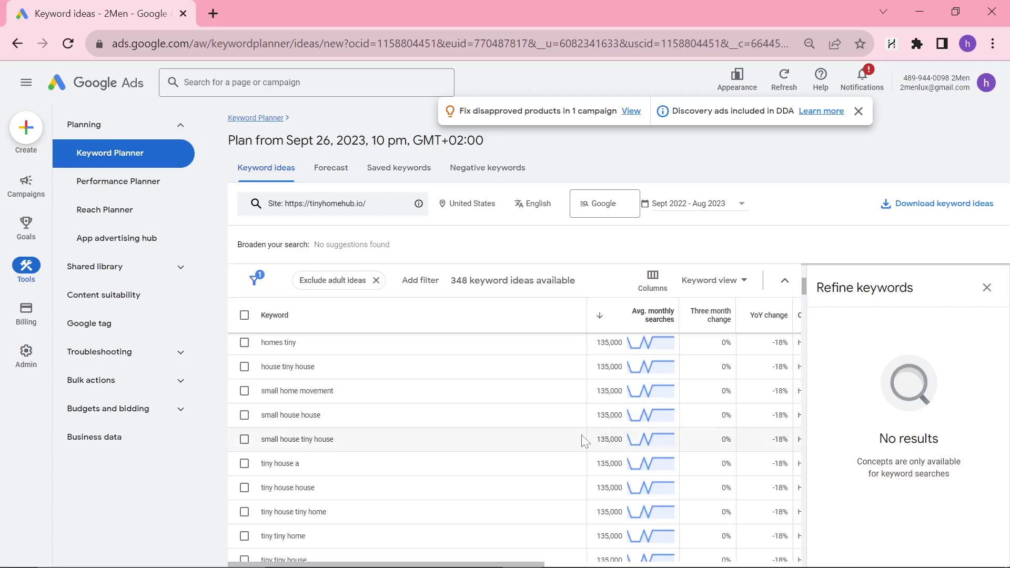
scroll(635, 456, down, 2)
mouse_move(635, 453)
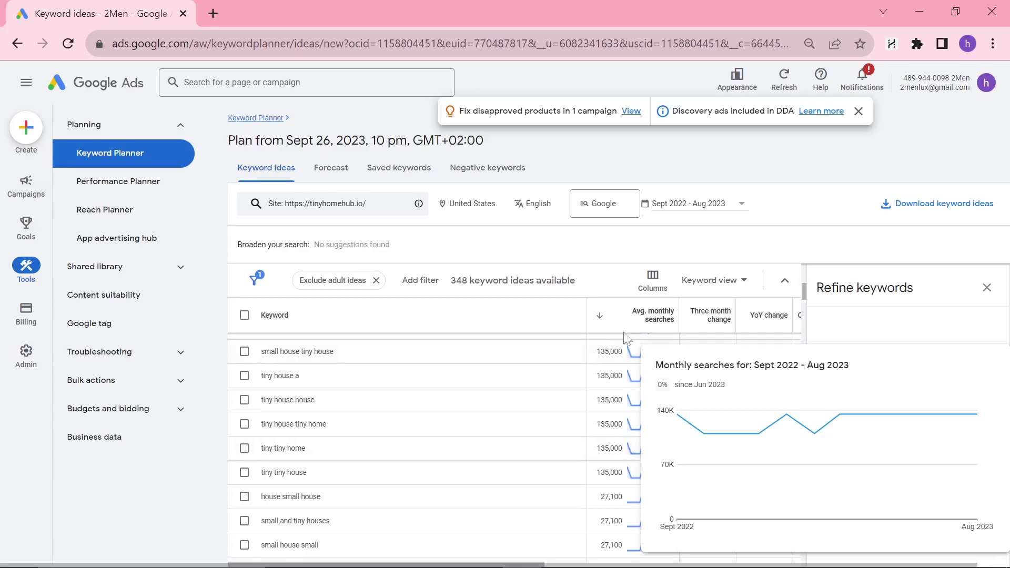
scroll(523, 421, down, 10)
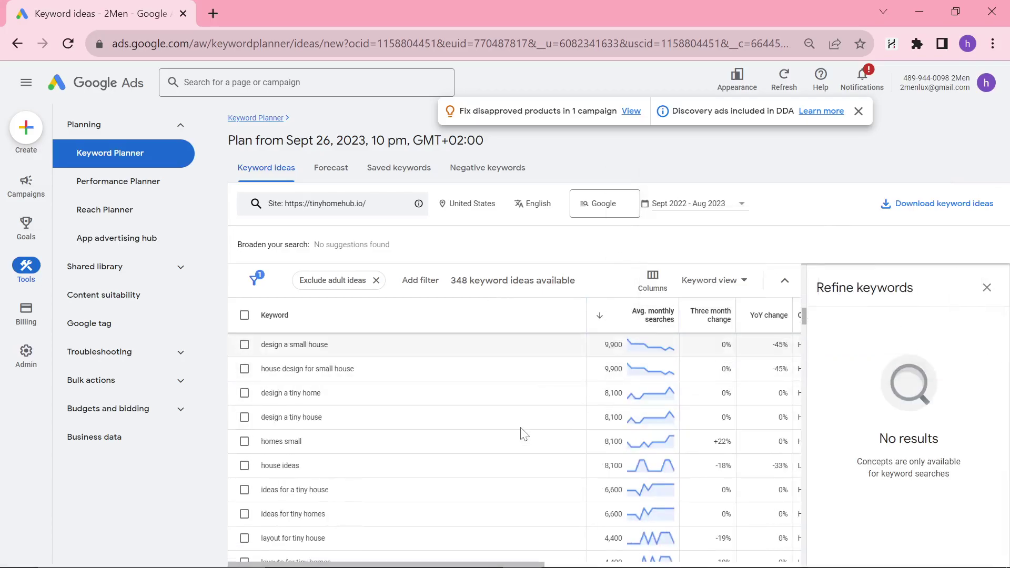
scroll(521, 428, down, 2)
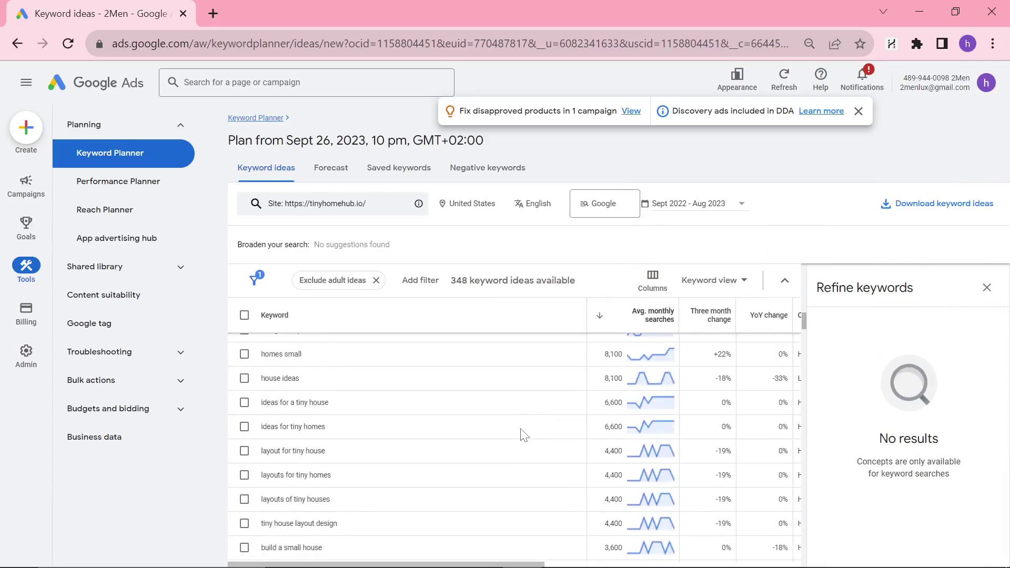
scroll(523, 435, down, 5)
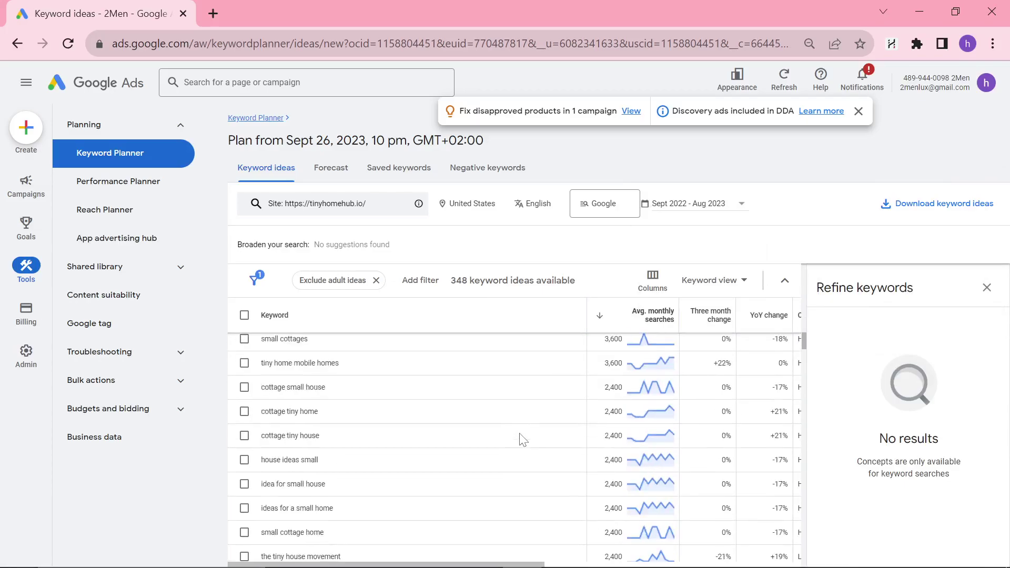
scroll(523, 440, up, 15)
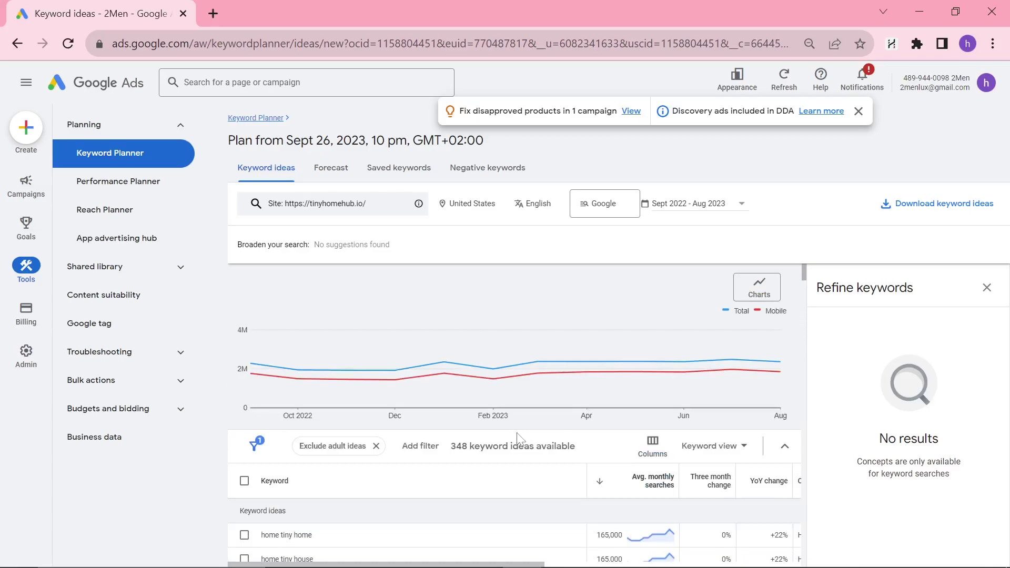
scroll(520, 438, down, 3)
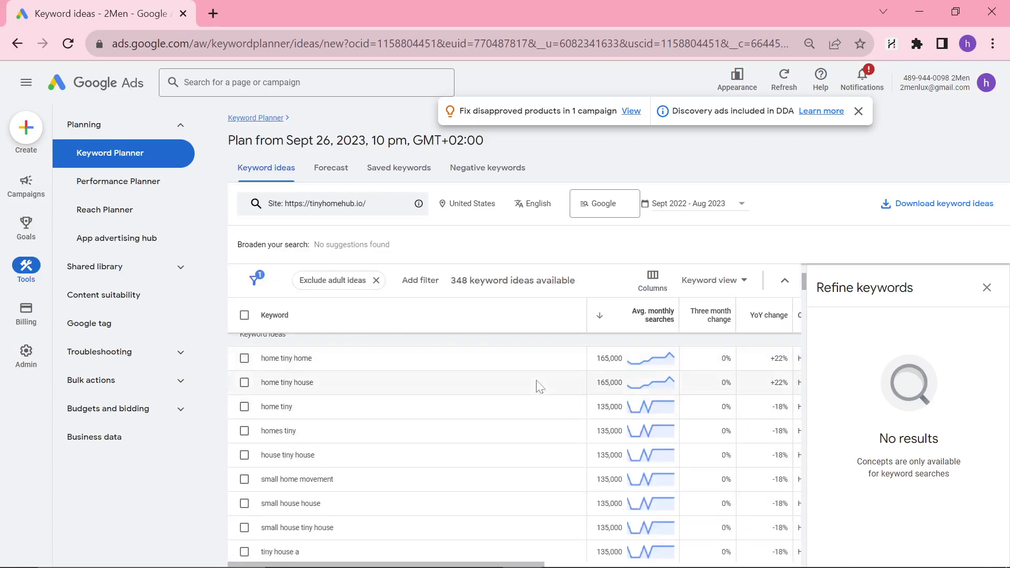
Step: Select then deselect the 'home tiny home' keyword and scroll further down the list
click(245, 359)
click(244, 389)
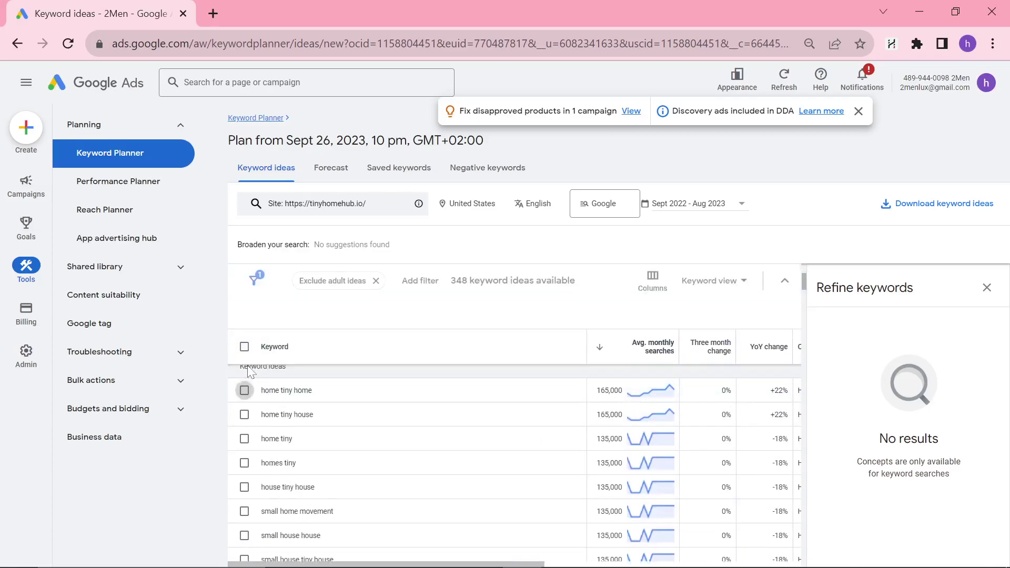
scroll(255, 396, down, 2)
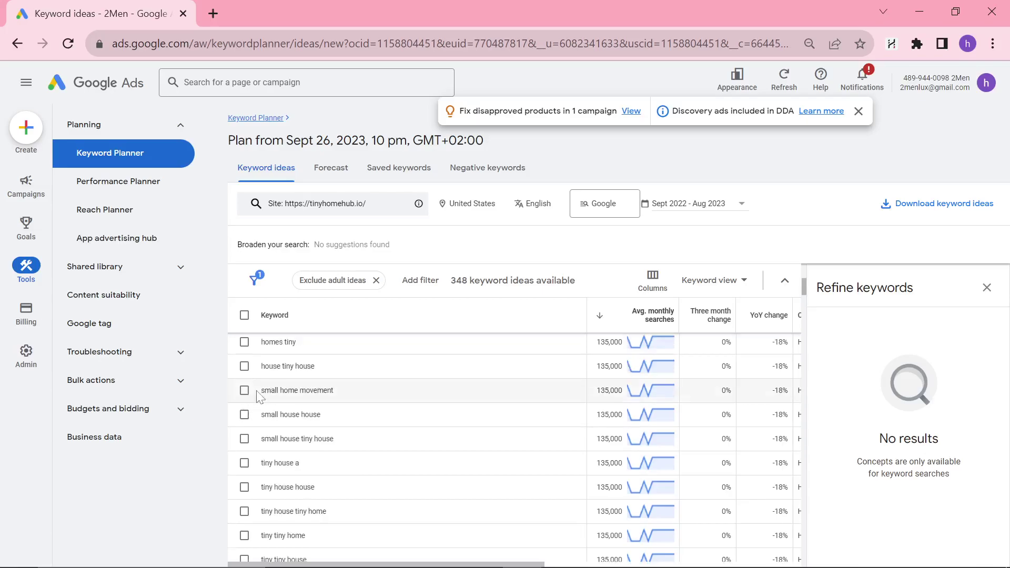
scroll(321, 435, down, 10)
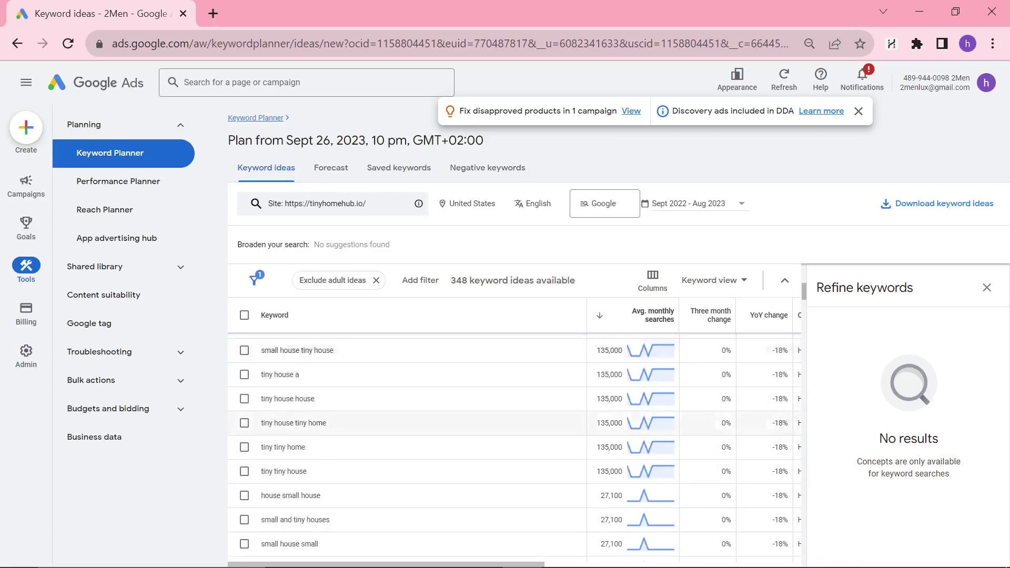
scroll(324, 451, down, 8)
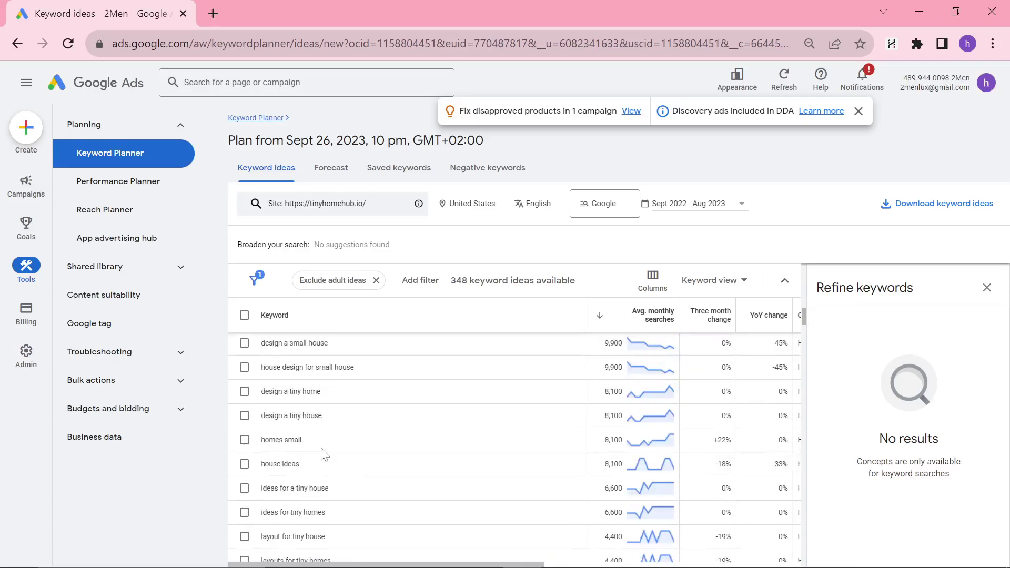
Step: Highlight tiny house keyword ideas and zoom the page in for readability
drag(340, 405, 262, 410)
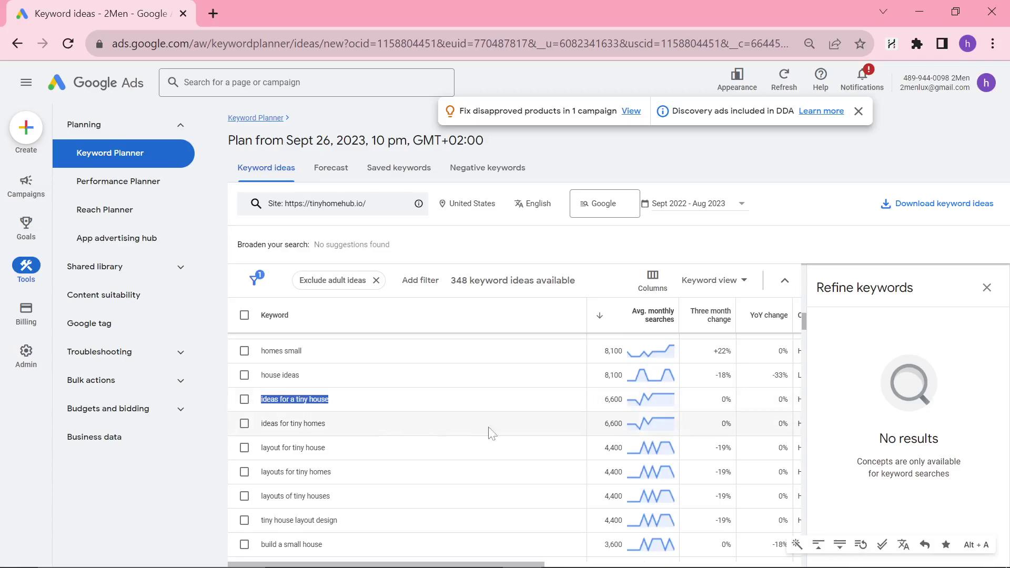
key(ctrl+plus)
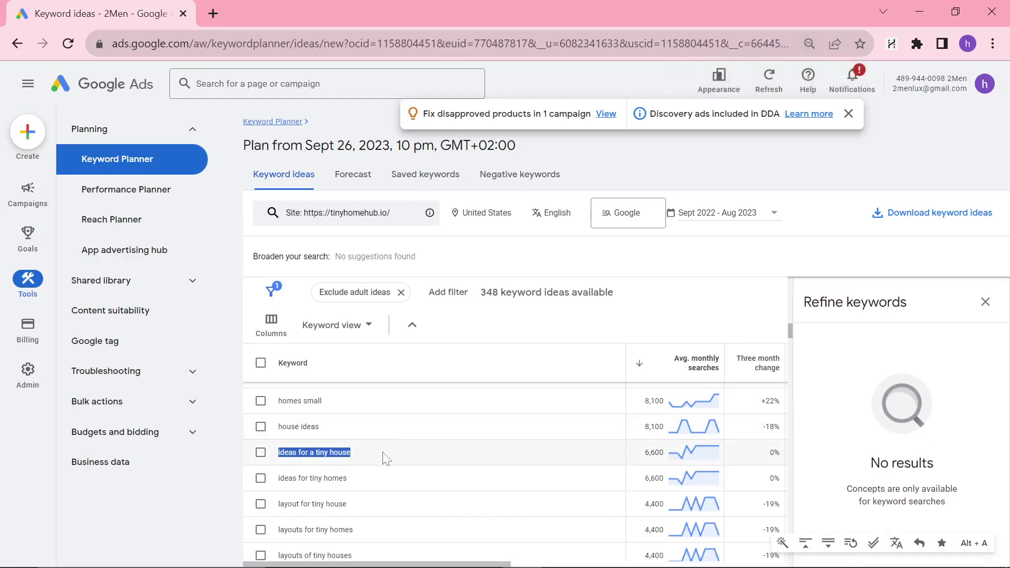
scroll(387, 458, down, 2)
drag(361, 437, 293, 436)
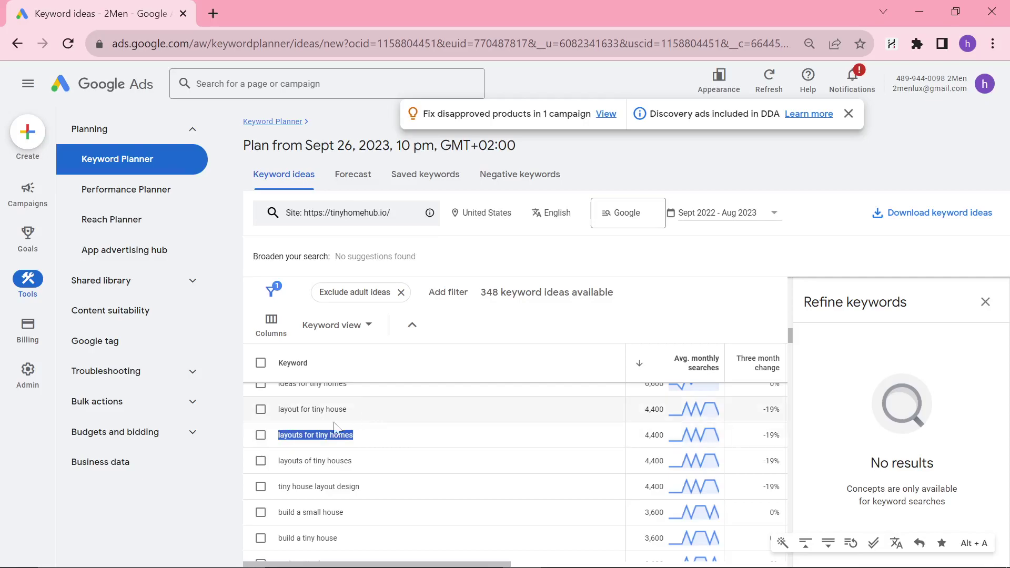
drag(359, 434, 278, 434)
Step: Scroll further through the keyword ideas, highlighting another keyword's text
scroll(366, 526, down, 2)
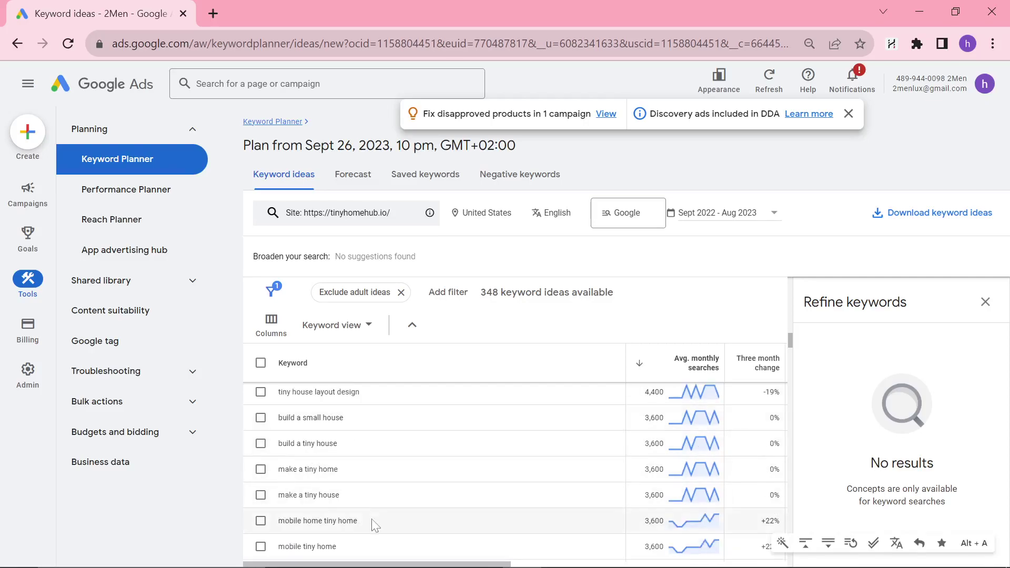
scroll(377, 528, down, 4)
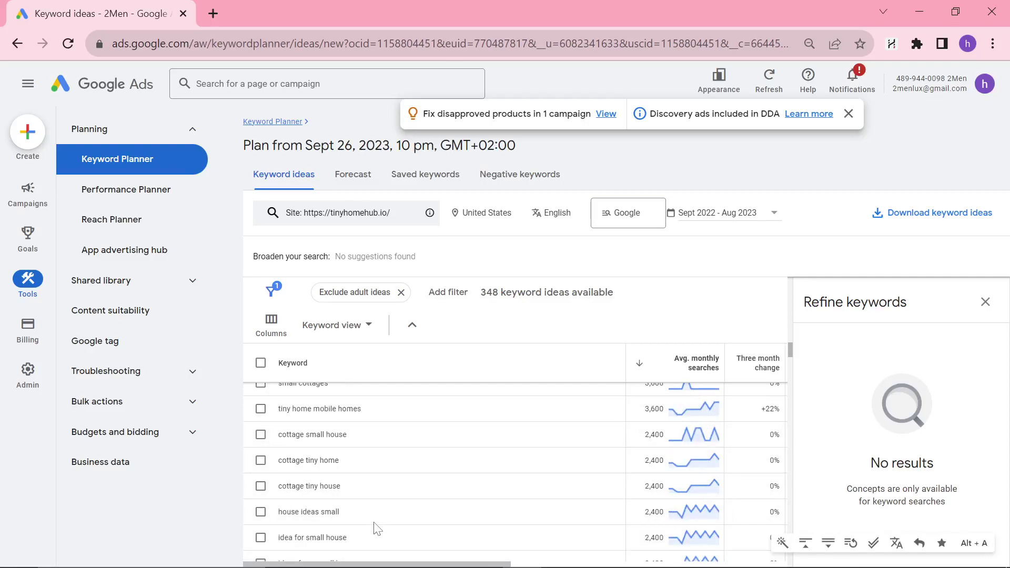
scroll(466, 462, up, 8)
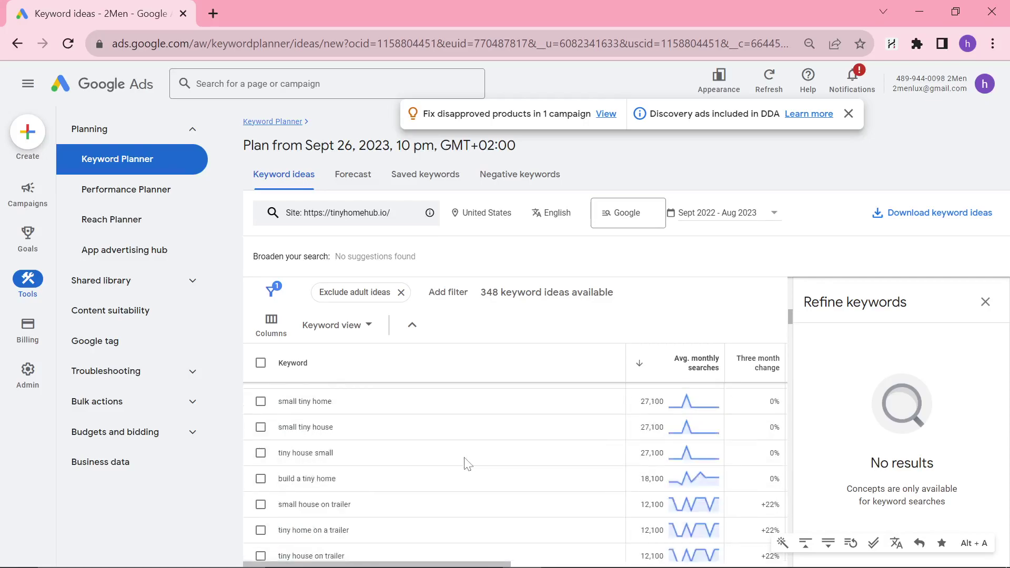
scroll(466, 463, down, 8)
drag(347, 461, 271, 465)
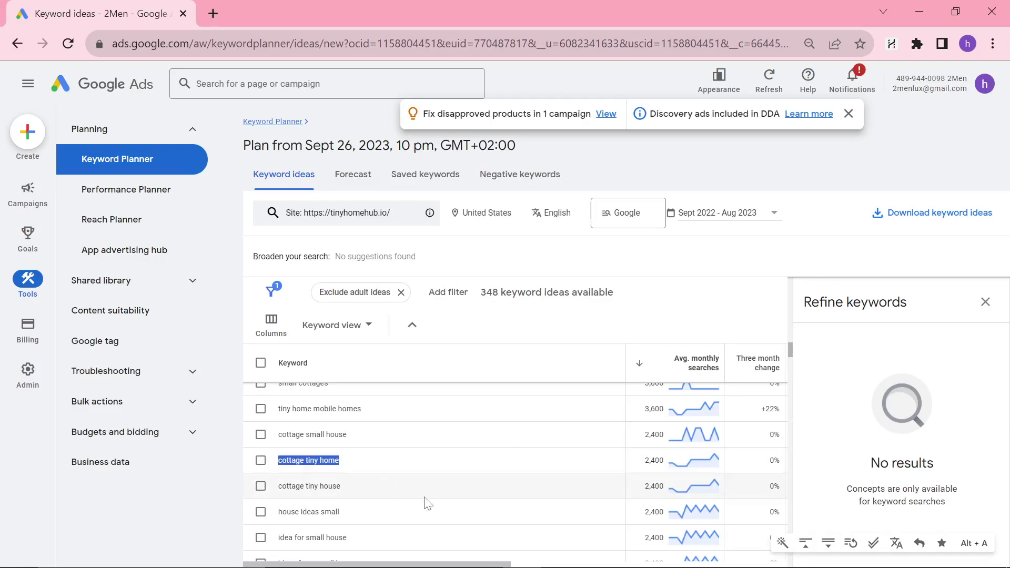
scroll(427, 504, down, 2)
scroll(420, 506, down, 2)
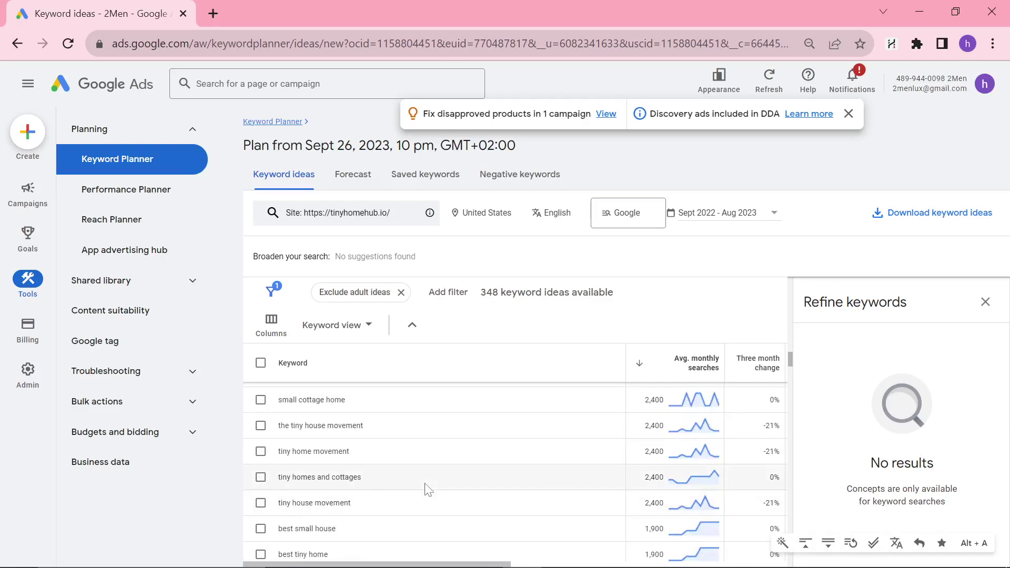
scroll(429, 490, up, 15)
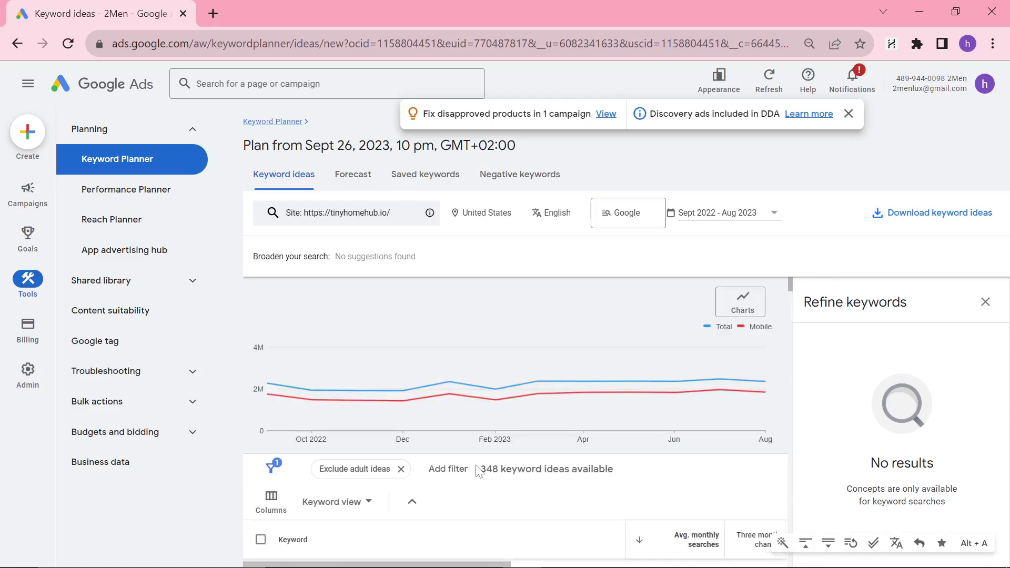
mouse_move(765, 396)
Step: Change the source website to 2men.it and generate new keyword ideas
click(403, 218)
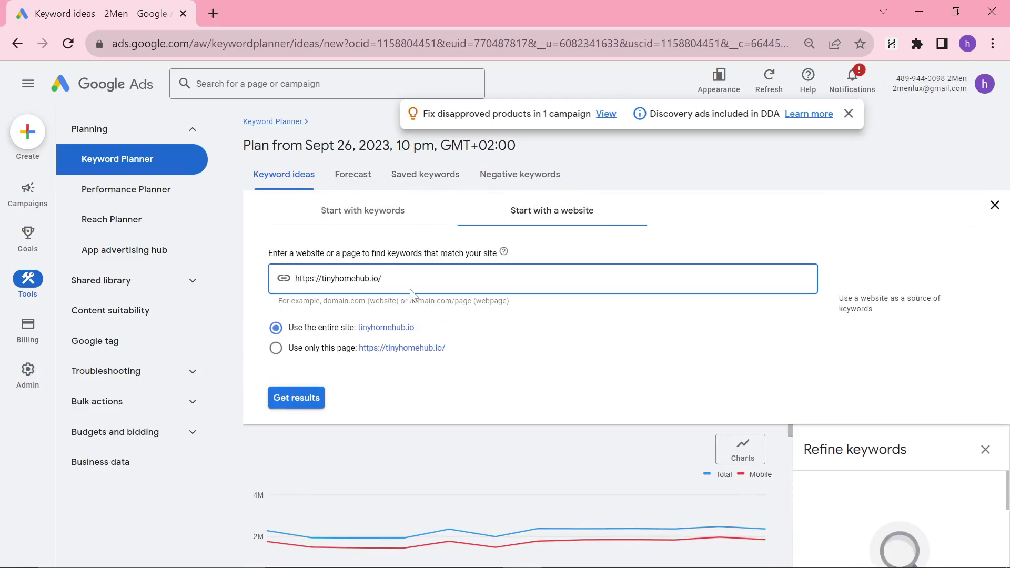
drag(382, 278, 331, 279)
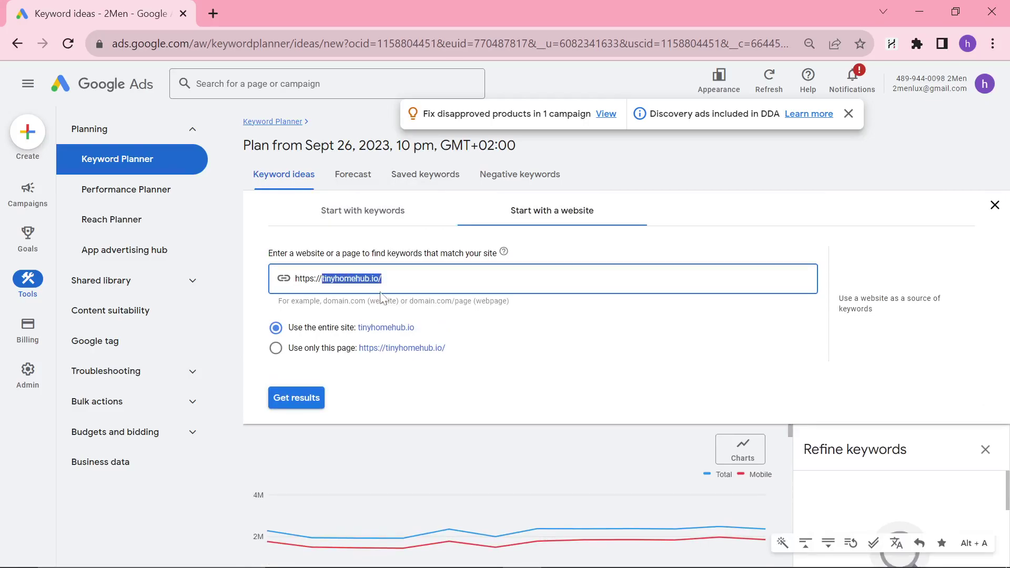
text(2men.i)
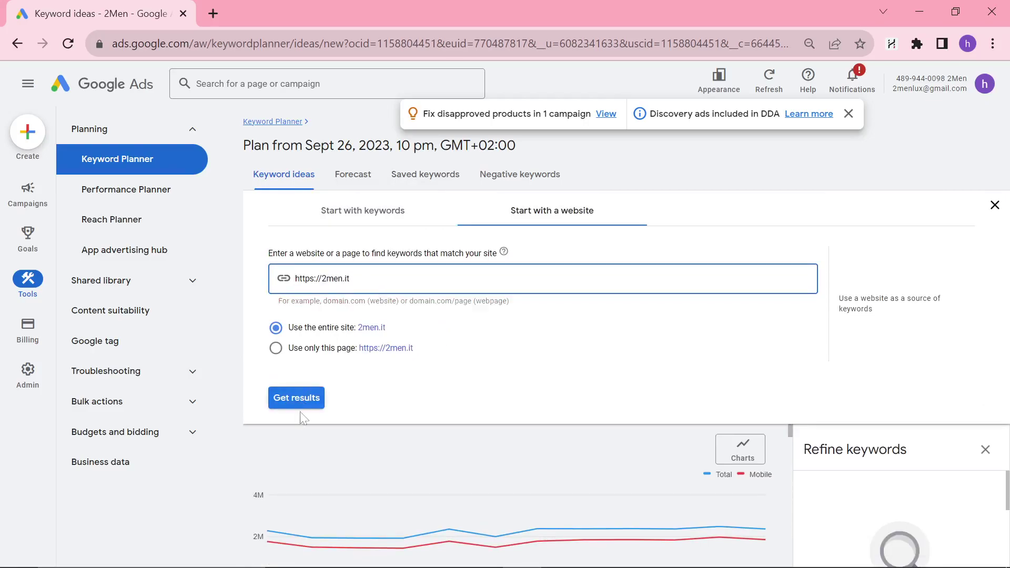
click(298, 400)
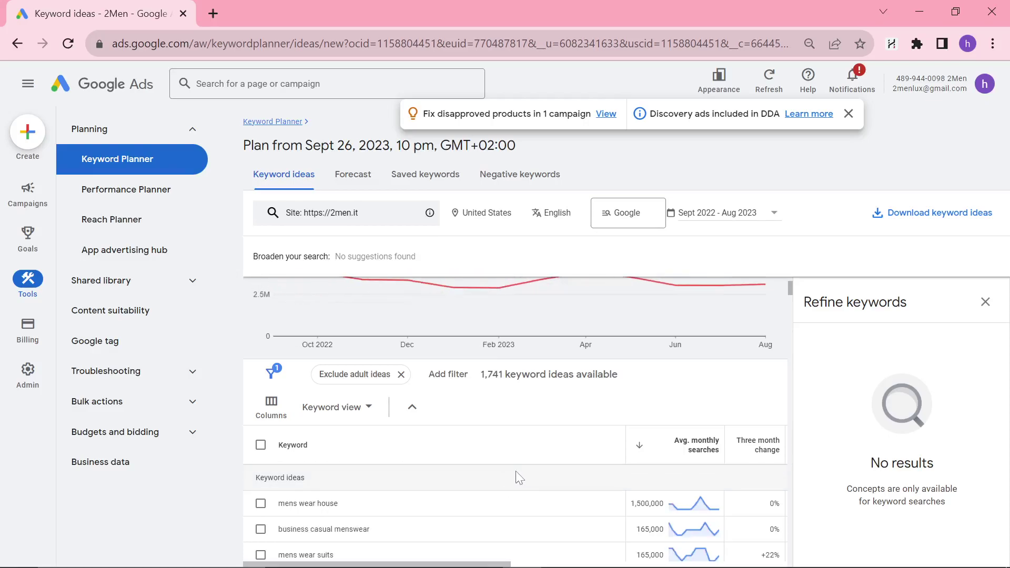
Step: Sort the 2men.it ideas by average monthly searches, highest first, led by mens wear house
scroll(558, 482, up, 2)
mouse_move(765, 371)
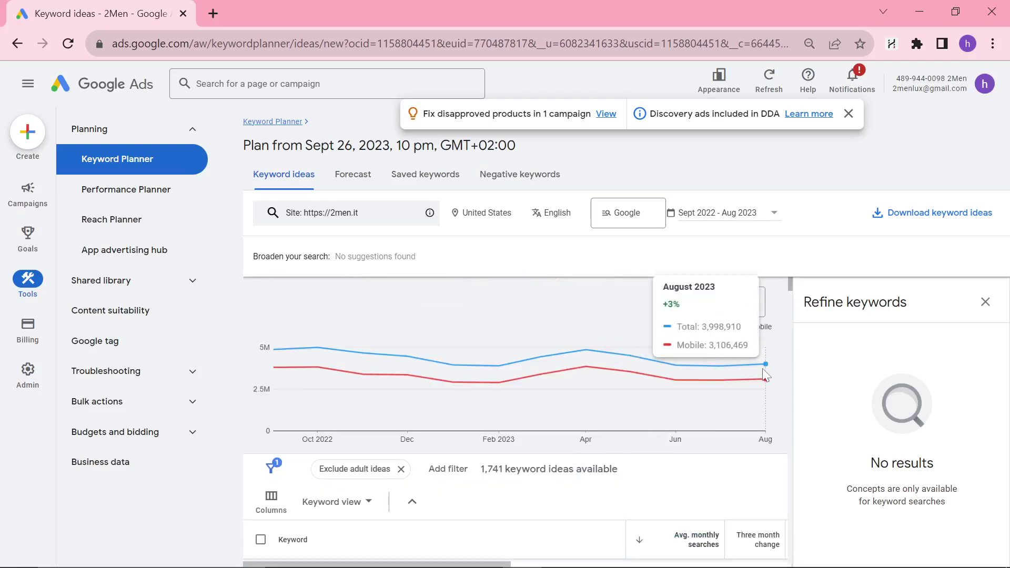
scroll(631, 405, down, 2)
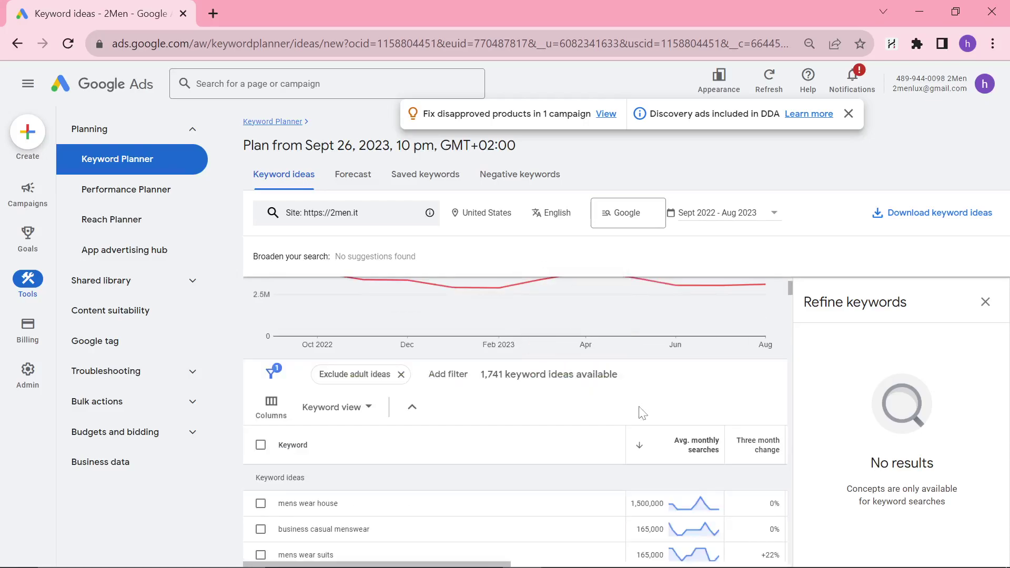
scroll(643, 413, down, 2)
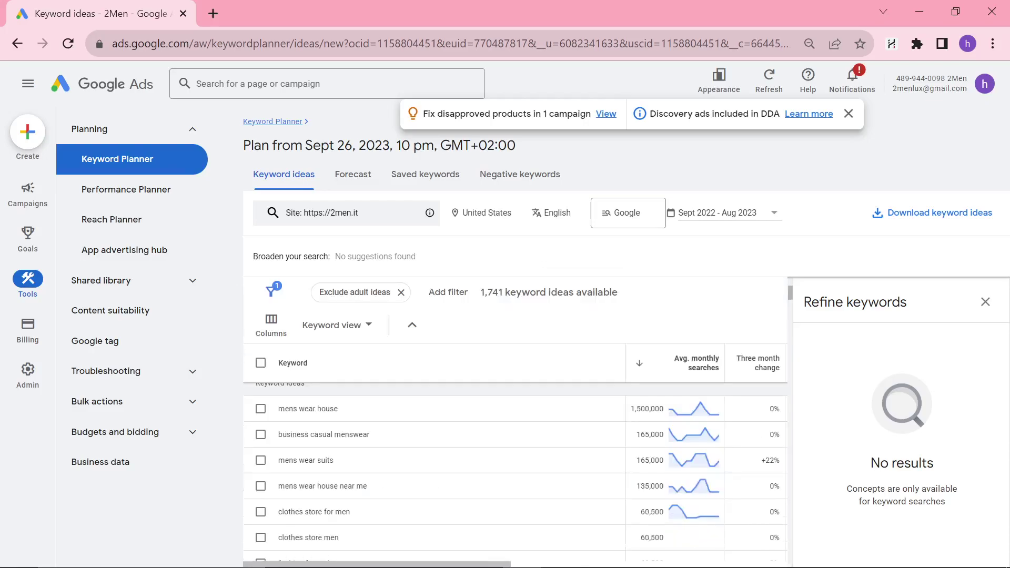
click(766, 383)
scroll(695, 420, up, 2)
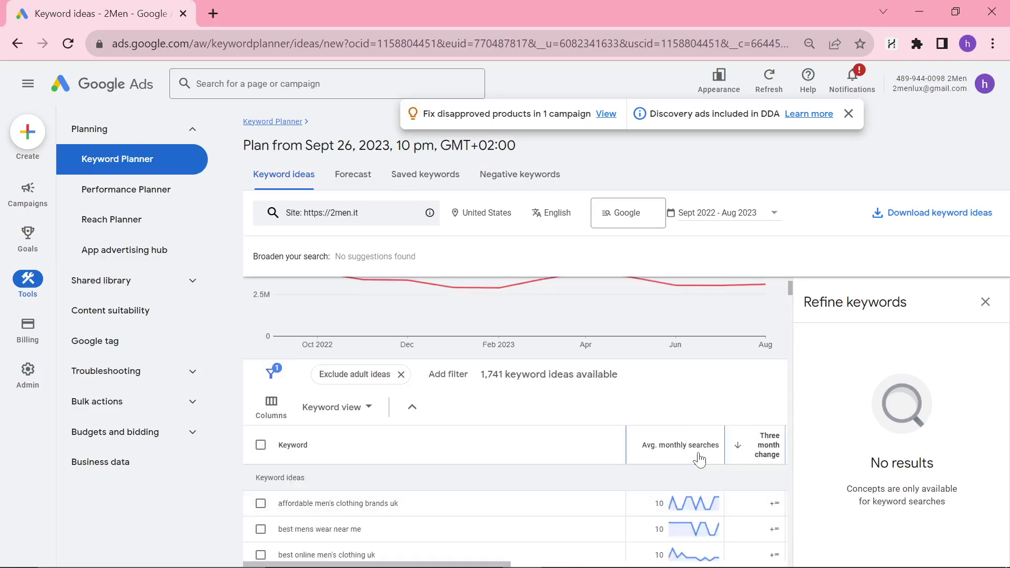
mouse_move(675, 447)
click(677, 444)
Step: Scroll down through the 1,741 sorted keyword ideas and back up again
scroll(568, 403, down, 4)
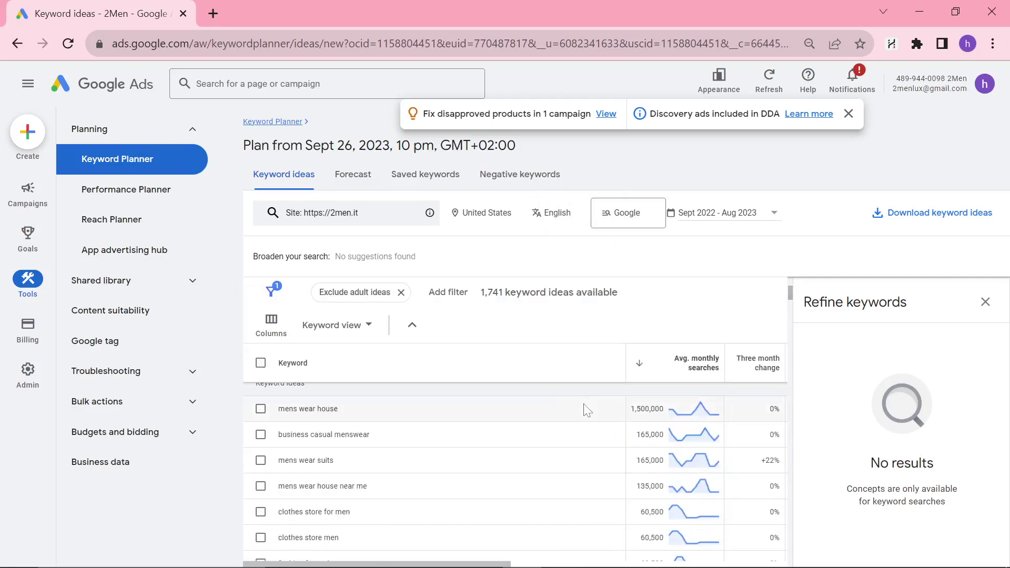
scroll(593, 398, down, 2)
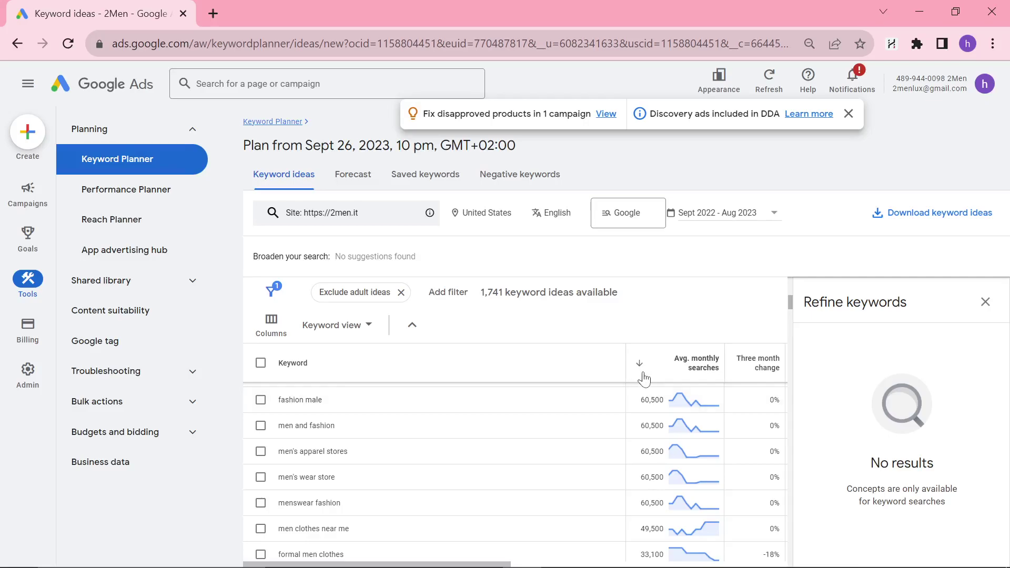
scroll(591, 480, down, 2)
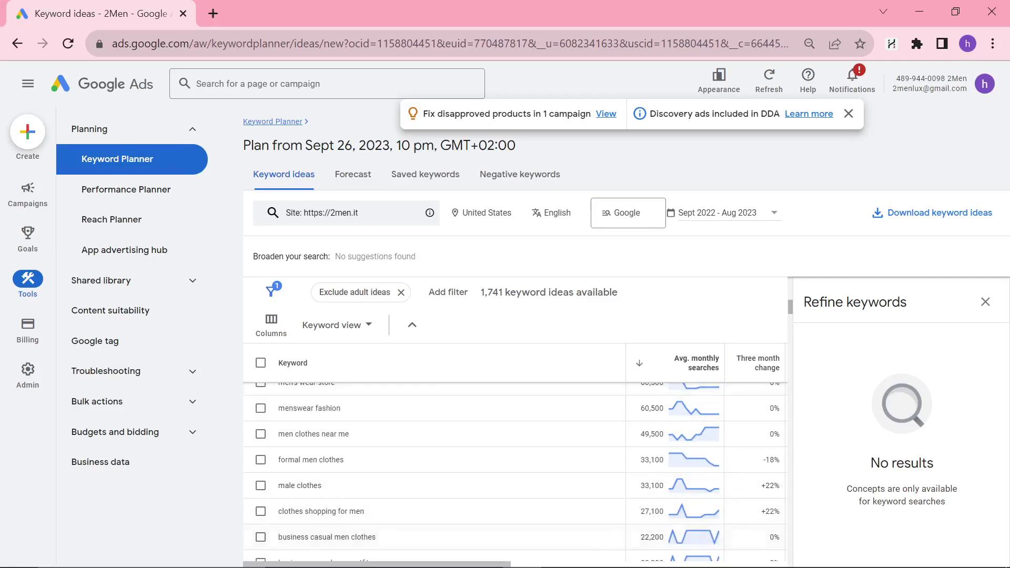
mouse_move(931, 564)
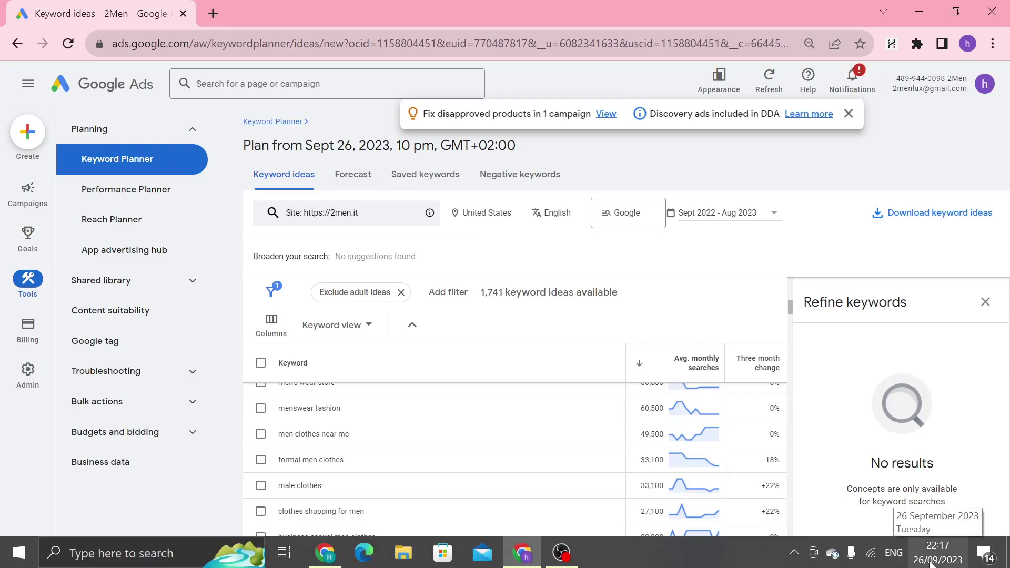
scroll(484, 491, down, 5)
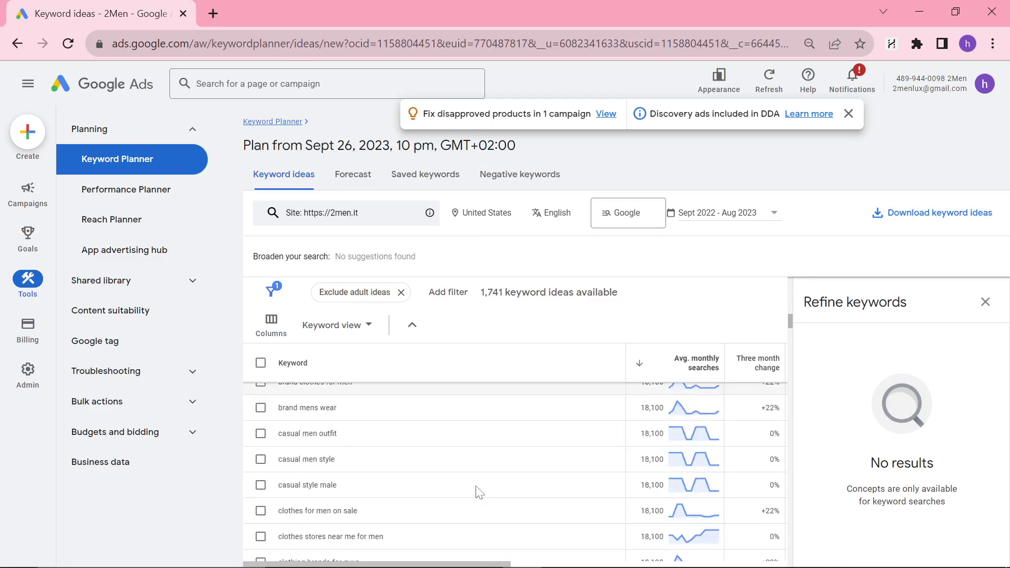
scroll(478, 493, down, 5)
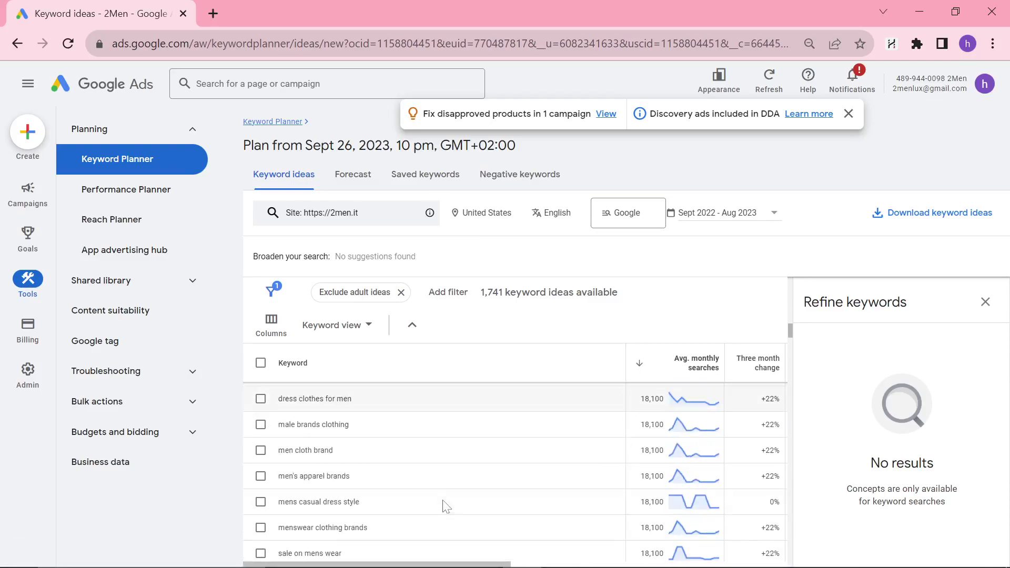
scroll(445, 505, down, 5)
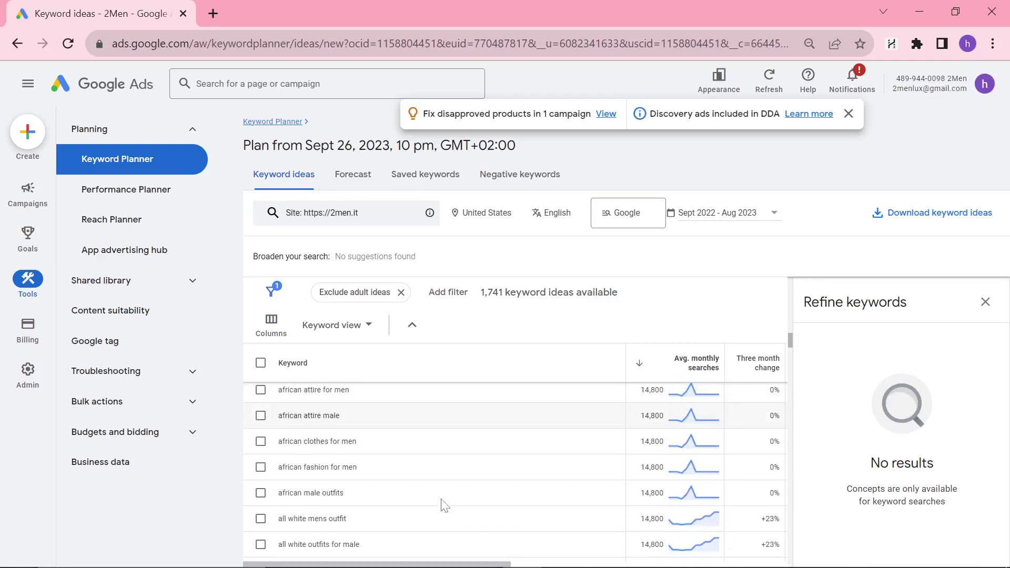
scroll(445, 505, down, 5)
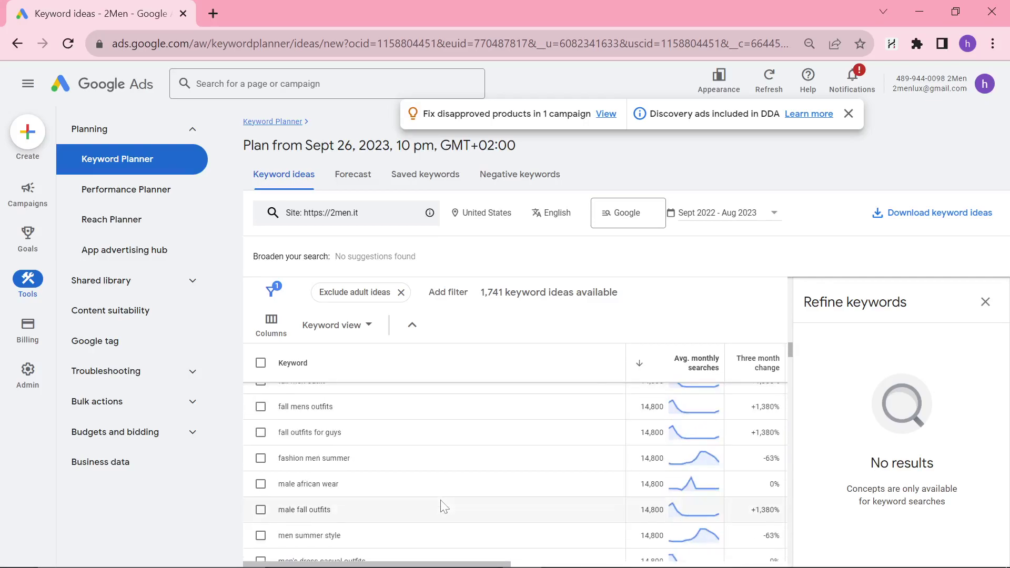
scroll(444, 506, down, 2)
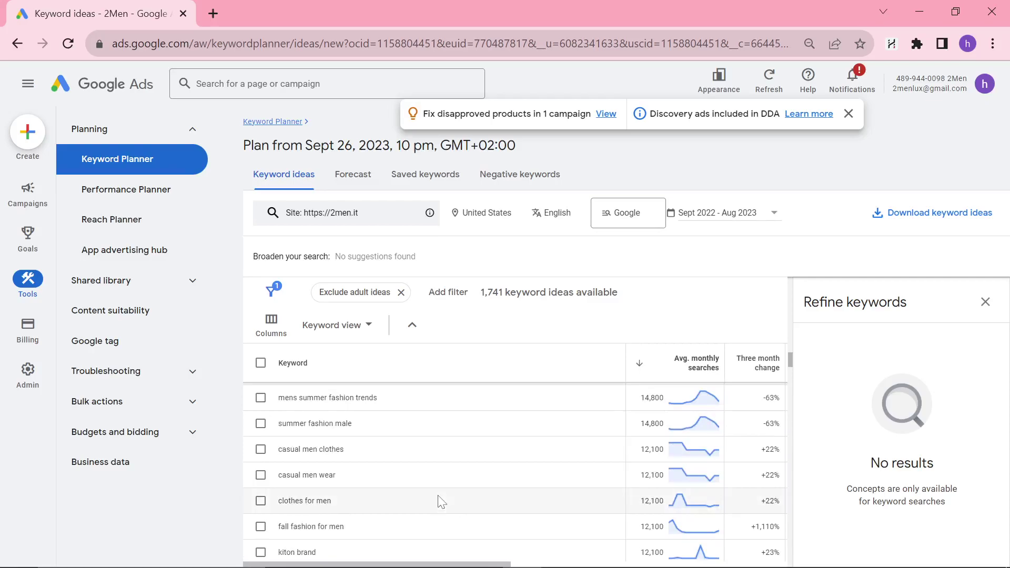
scroll(434, 511, down, 2)
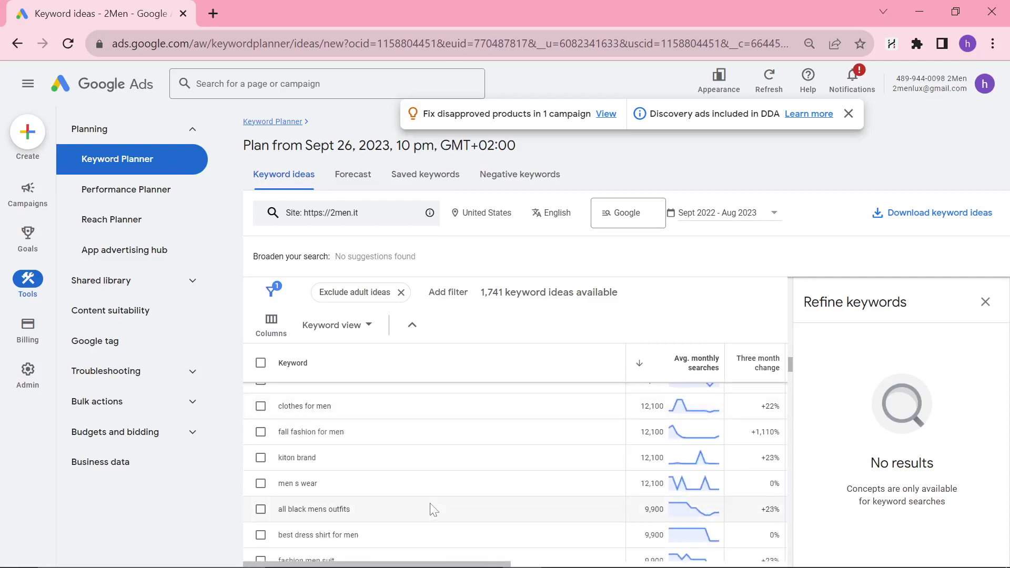
scroll(434, 511, down, 2)
scroll(433, 511, up, 4)
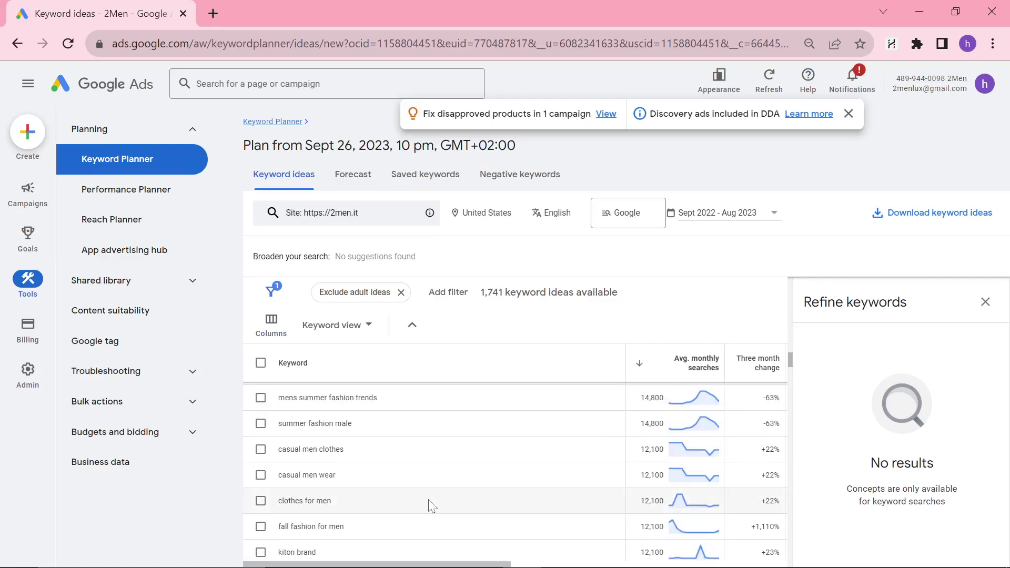
scroll(432, 506, up, 3)
scroll(431, 504, up, 3)
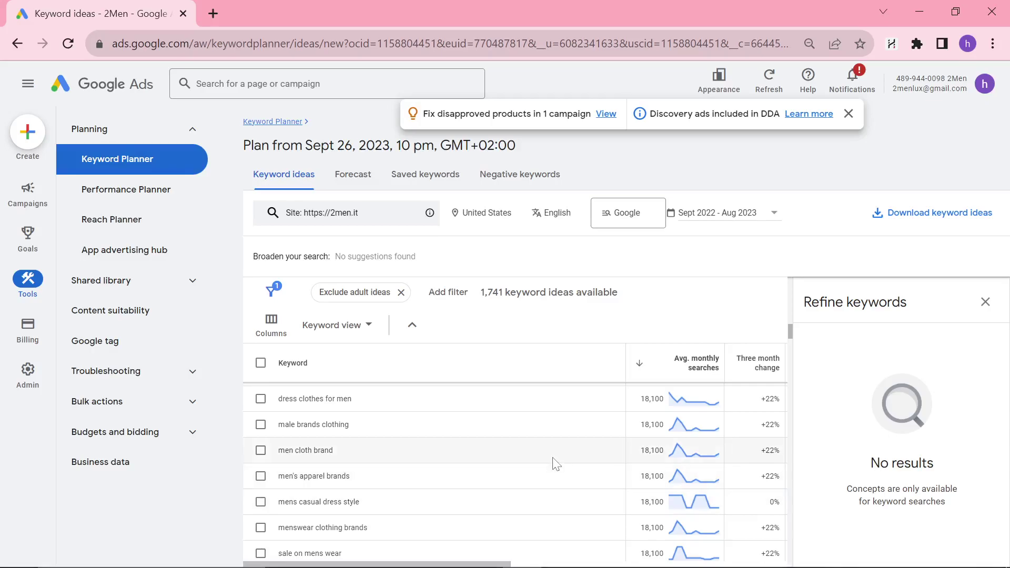
scroll(552, 463, up, 3)
scroll(554, 463, up, 3)
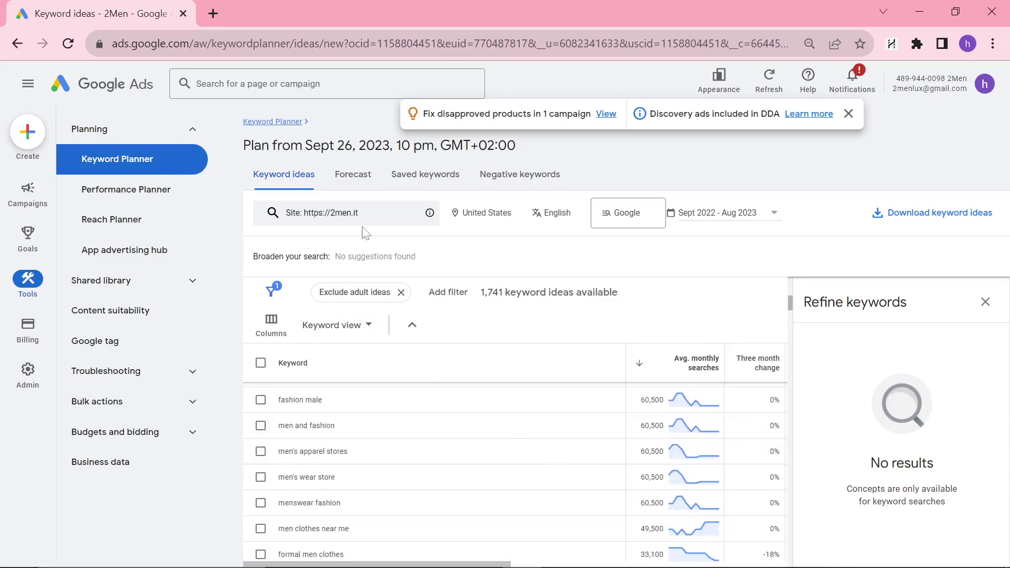
Step: Review the 2men.it website source for keyword ideas and close it unchanged
click(372, 216)
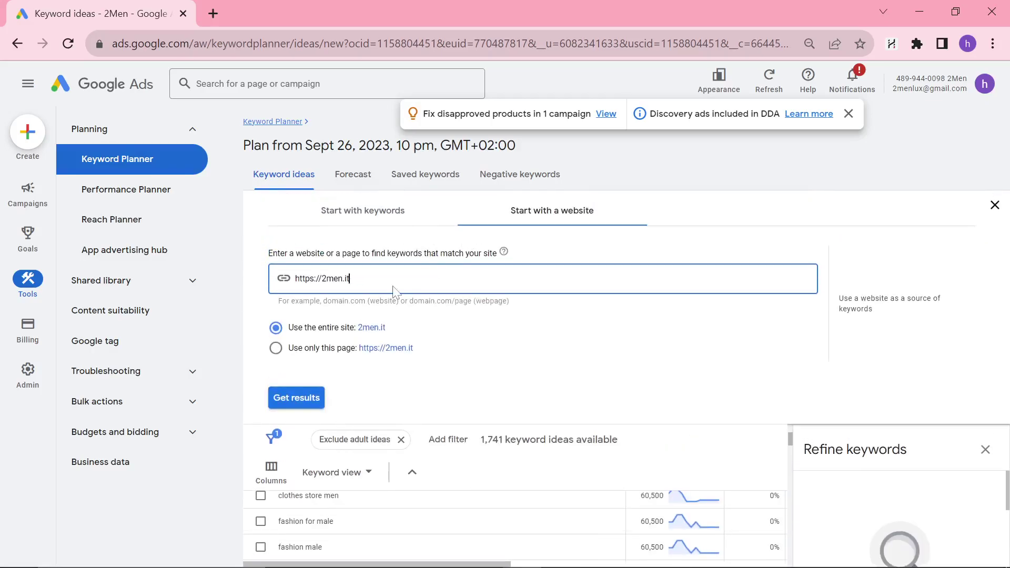
drag(350, 278, 283, 275)
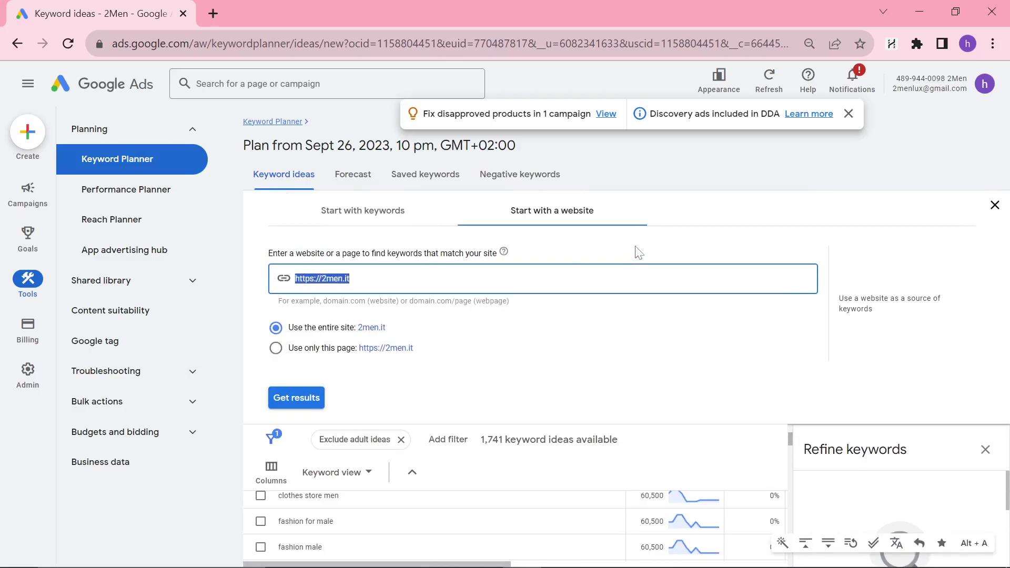
key(Right)
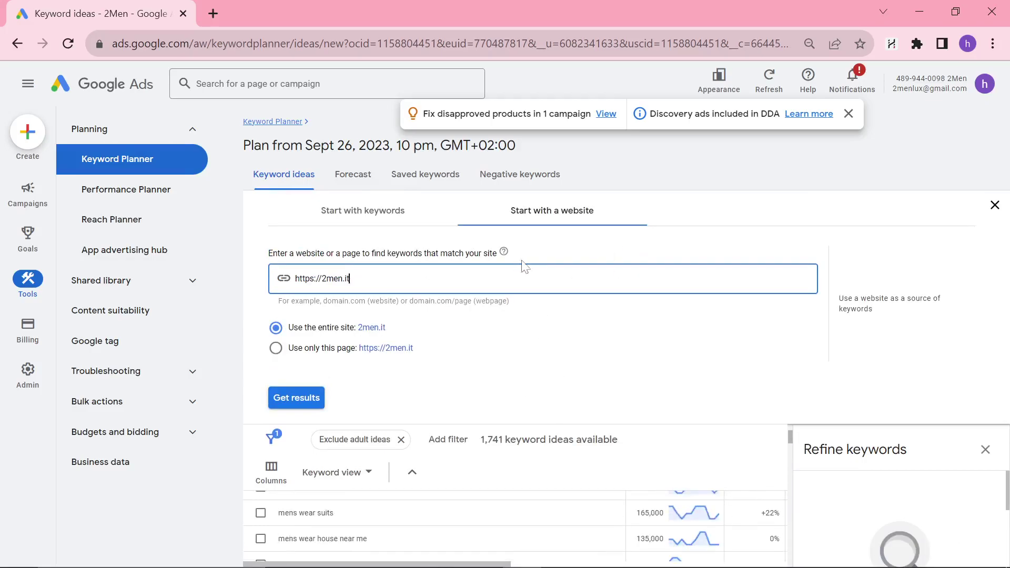
click(761, 459)
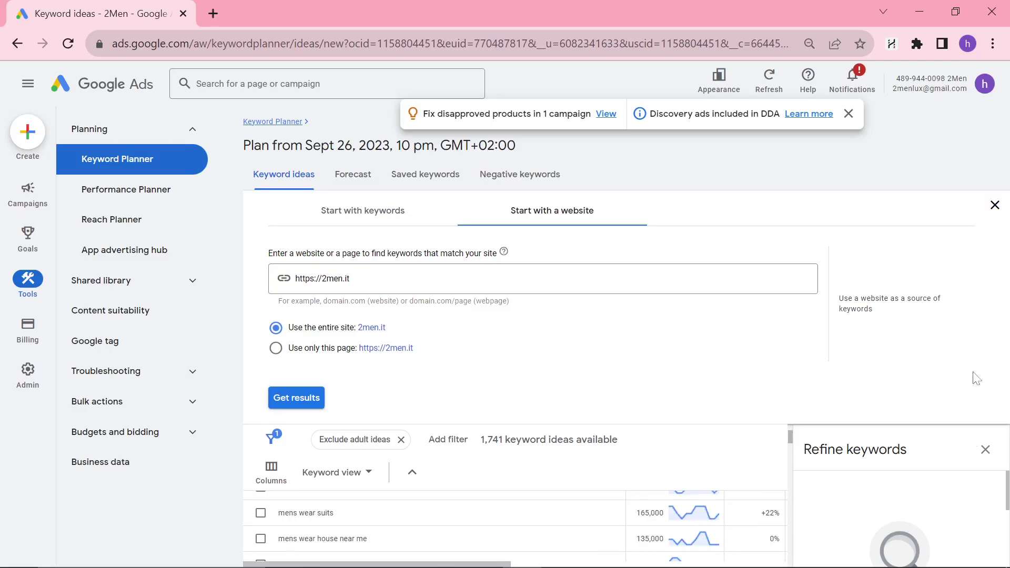
click(995, 205)
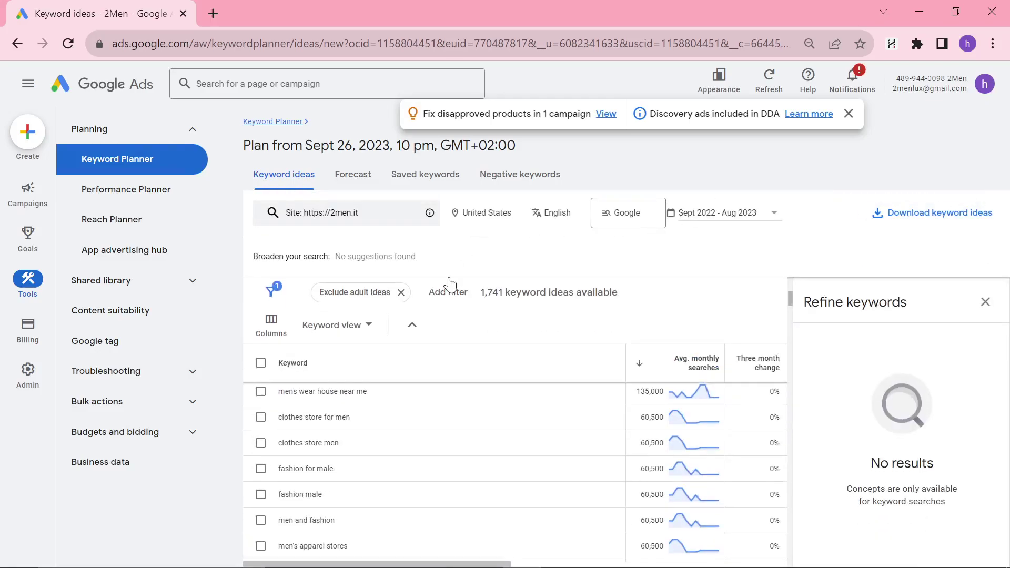
Step: Return to Search Console's tinyhomehub.io performance report showing 23K impressions over 3 months
key(alt+Tab)
click(269, 261)
key(alt+Tab)
Step: Move the site: search tab into second place in the tab bar
scroll(434, 406, down, 2)
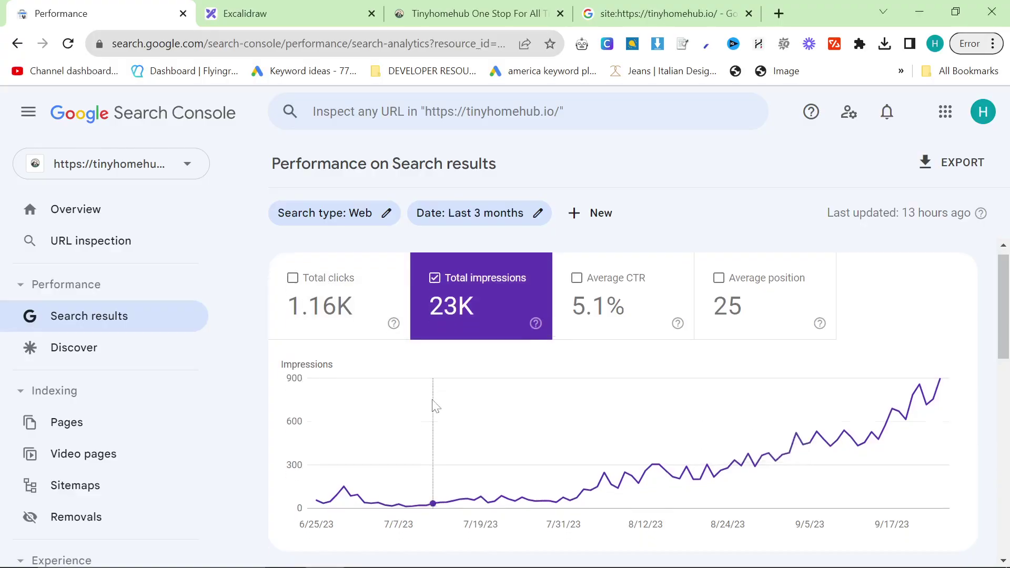
scroll(434, 406, up, 1)
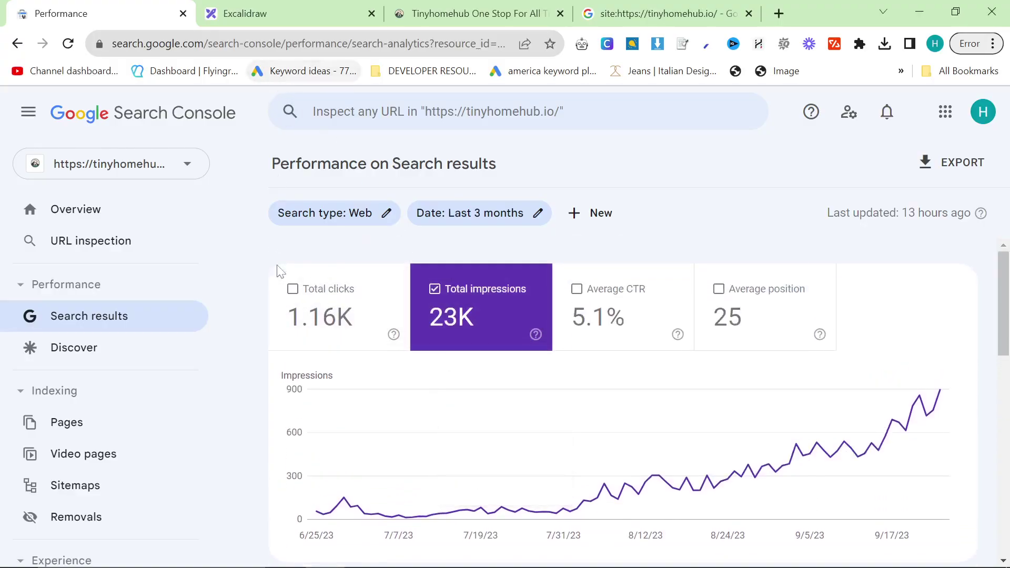
drag(647, 14, 271, 13)
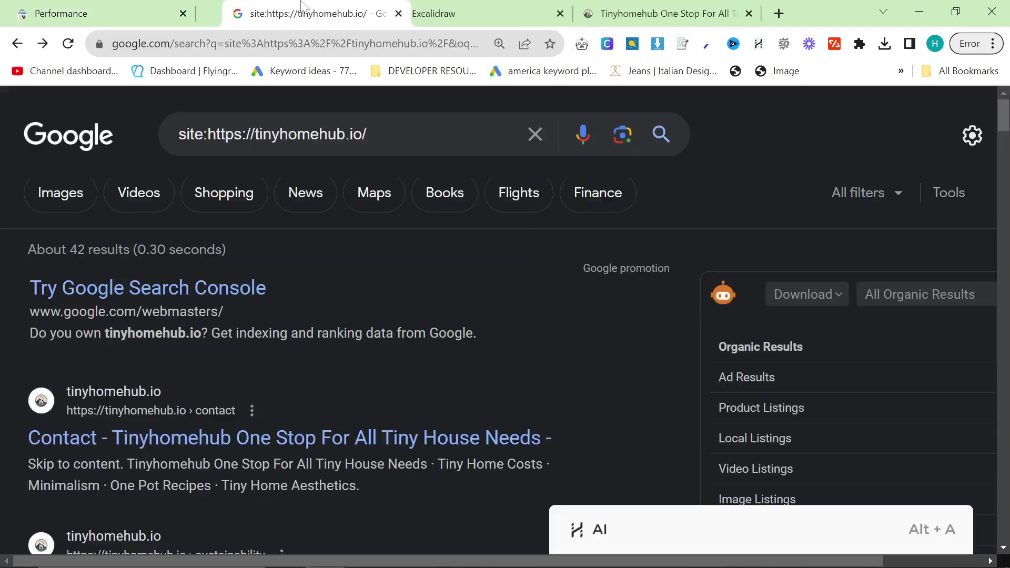
Step: View Page indexing (694 not indexed, 118 indexed), then bring up the tinyhomehub.io homepage
click(94, 10)
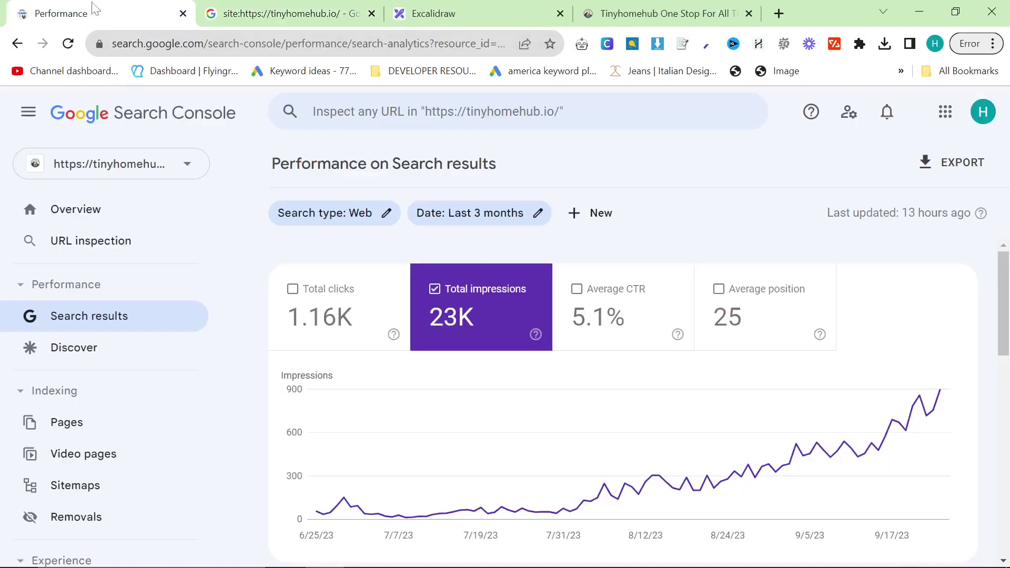
click(85, 421)
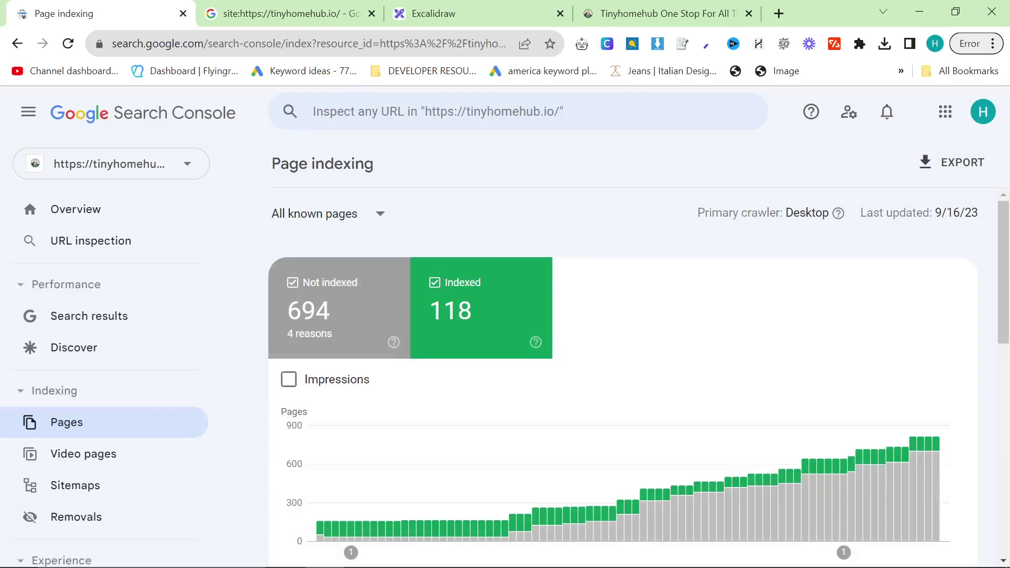
click(284, 13)
Step: Open the How To Live Off Grid article on tinyhomehub.io and copy its web address
click(665, 13)
drag(666, 13, 289, 14)
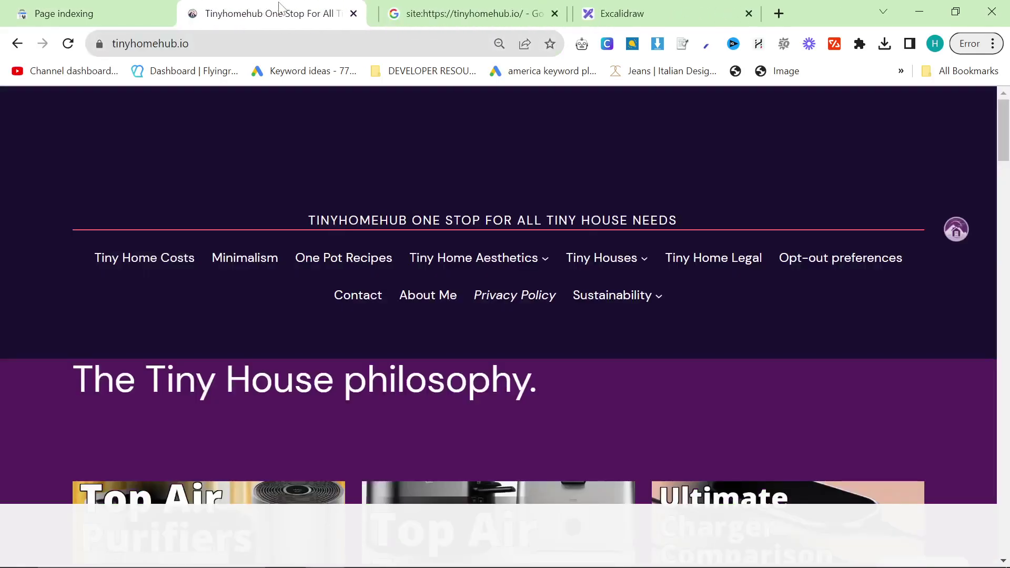
mouse_move(475, 288)
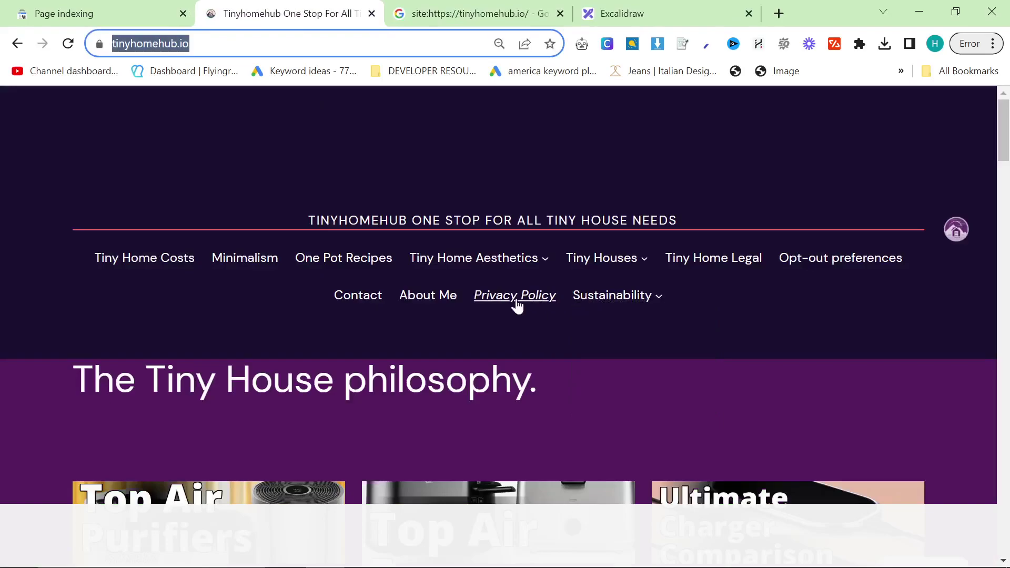
mouse_move(593, 304)
click(628, 327)
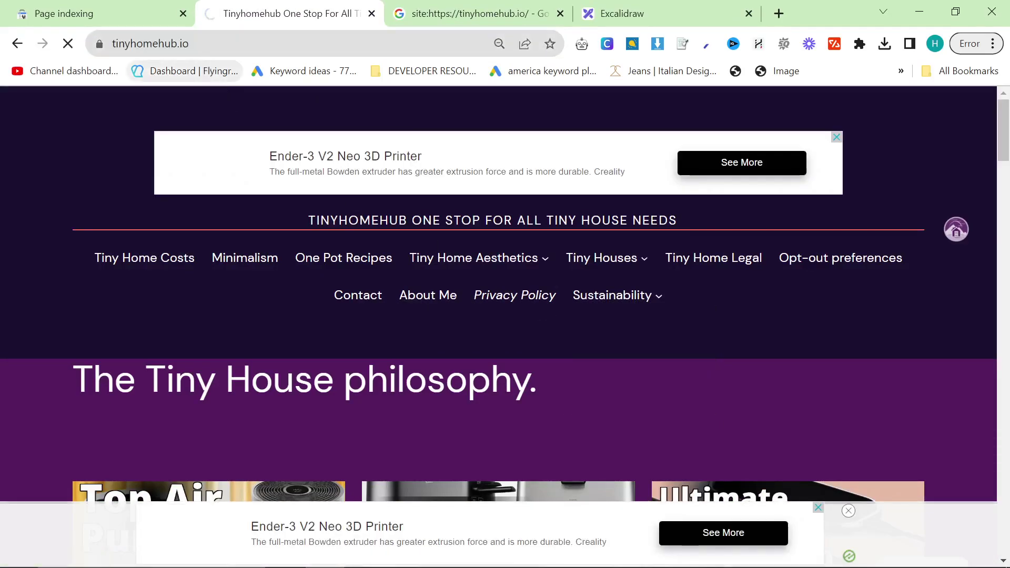
click(211, 44)
key(ctrl+c)
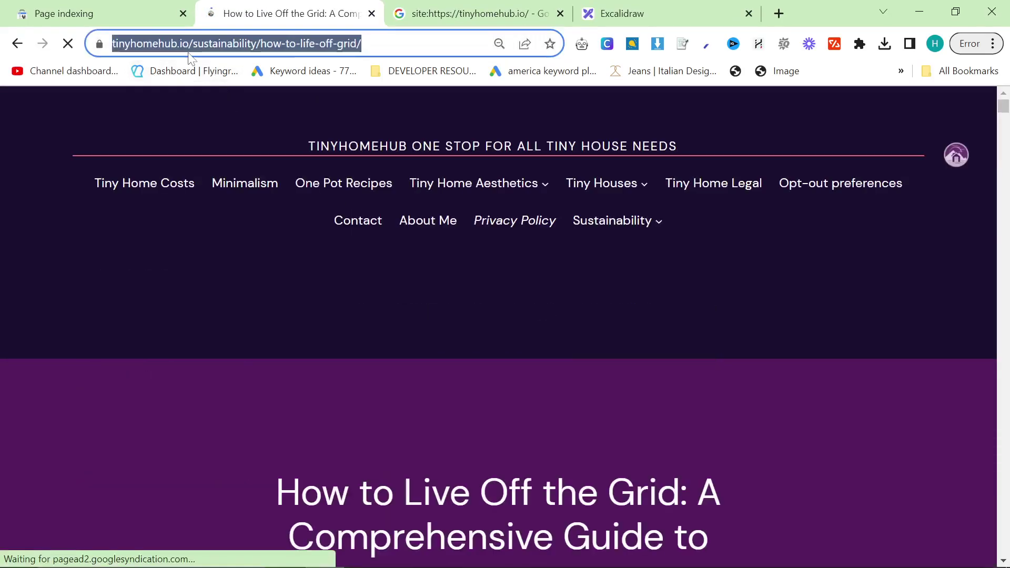
scroll(271, 260, down, 20)
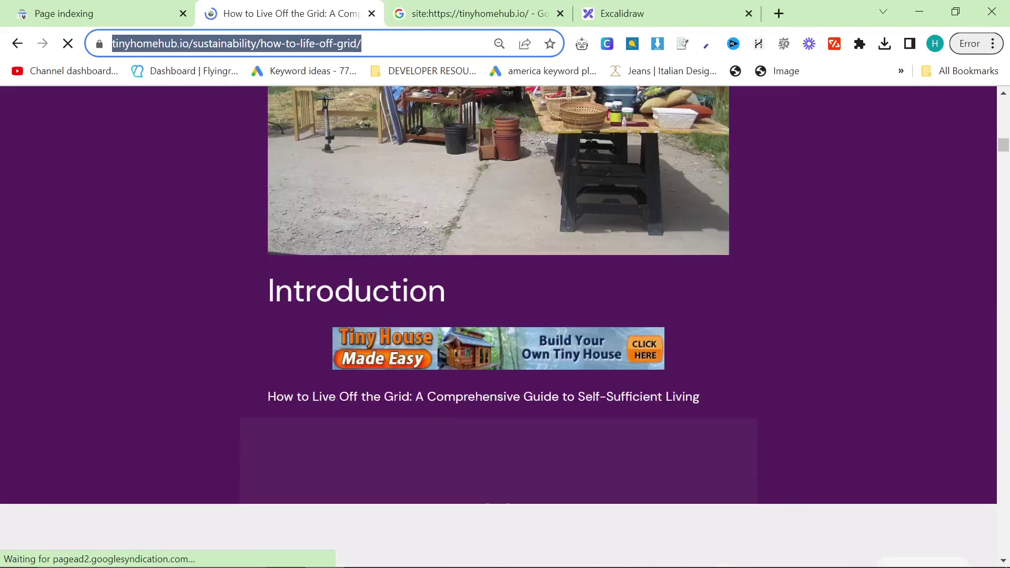
Step: Inspect the off-grid article's URL in Search Console's URL Inspection
click(113, 7)
click(474, 112)
key(ctrl+v)
key(Return)
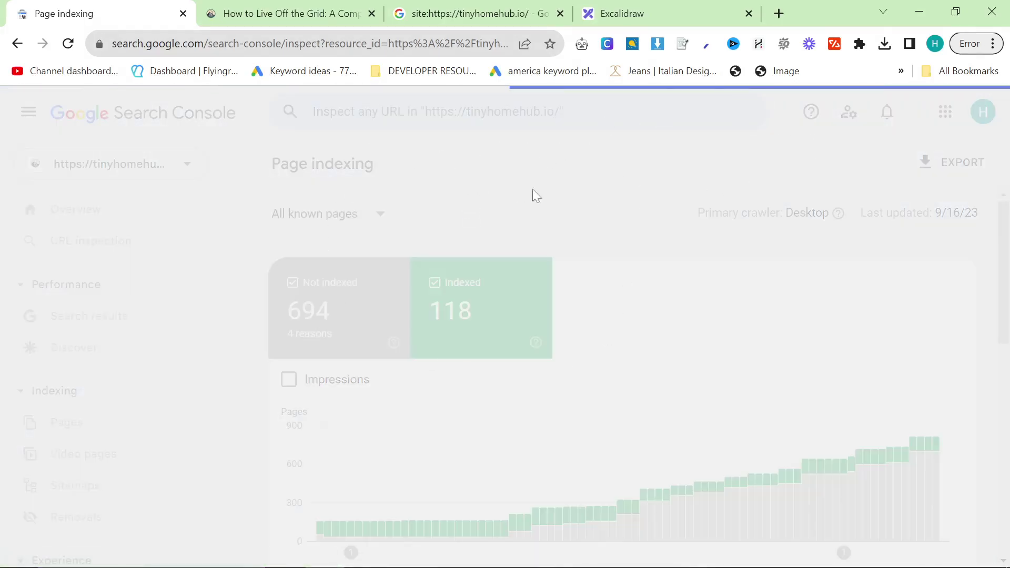
Step: Confirm the inspected off-grid article URL is indexed and mobile-usable
scroll(519, 229, down, 2)
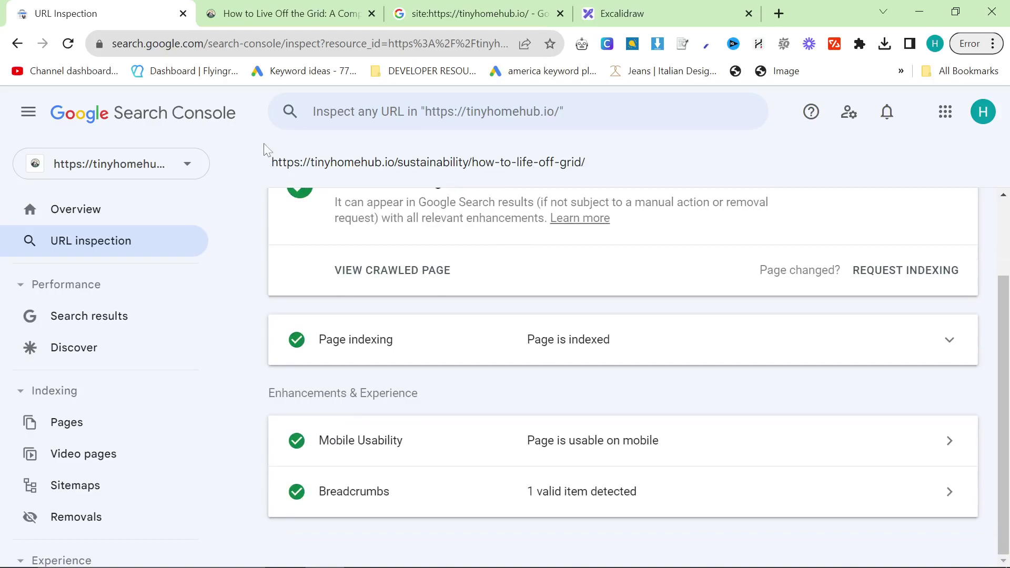
drag(265, 149, 629, 157)
click(629, 157)
Step: Skim the off-grid article, then view the site Overview showing 1,163 total web search clicks
click(238, 12)
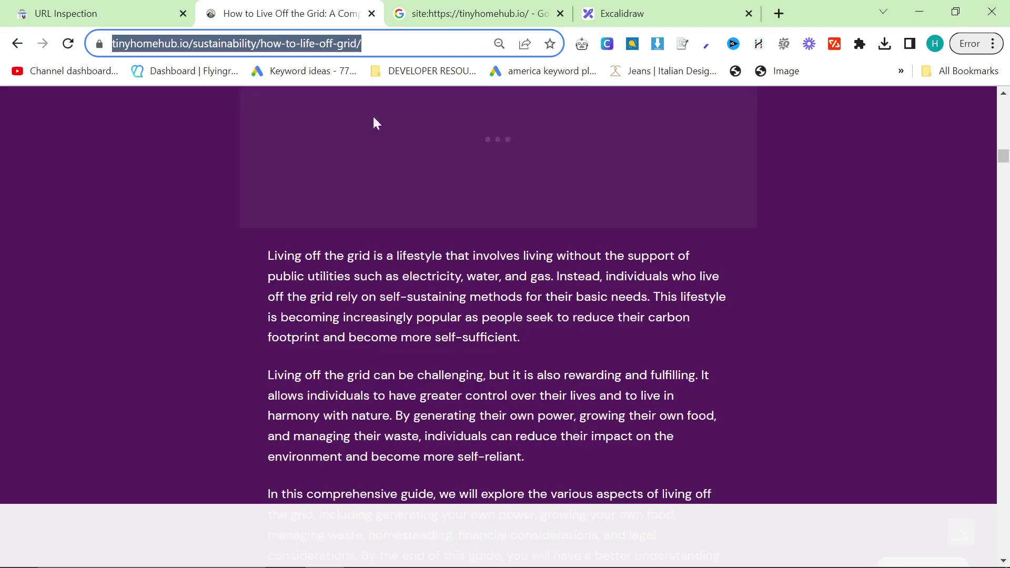
scroll(374, 122, down, 15)
scroll(376, 370, down, 15)
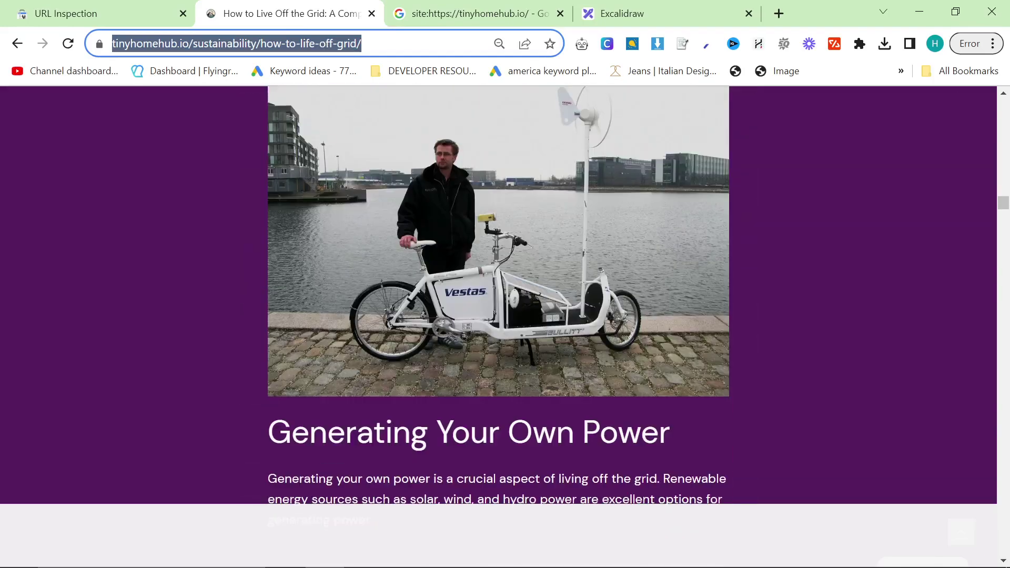
scroll(873, 250, down, 5)
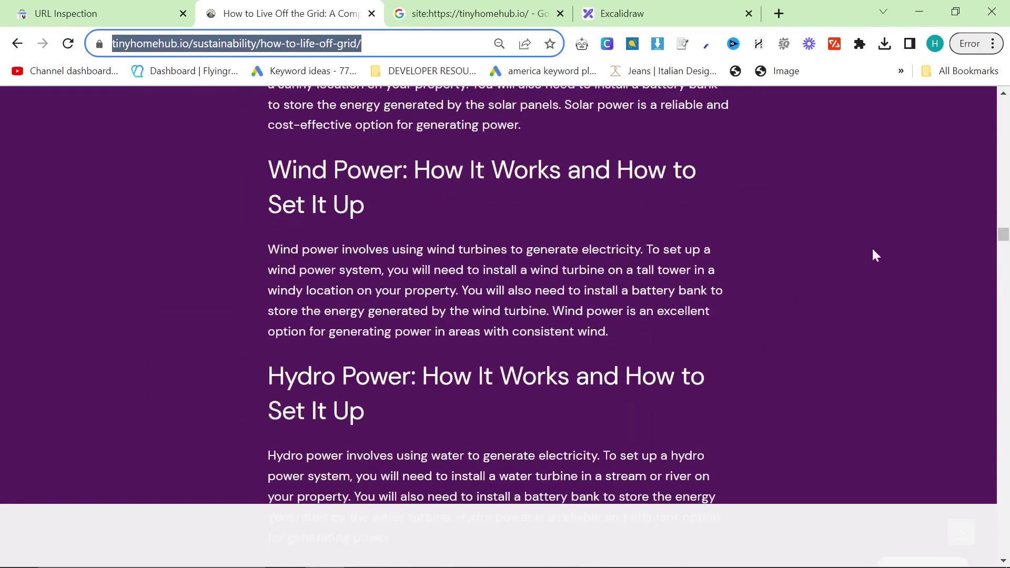
drag(1003, 231, 148, 6)
click(148, 7)
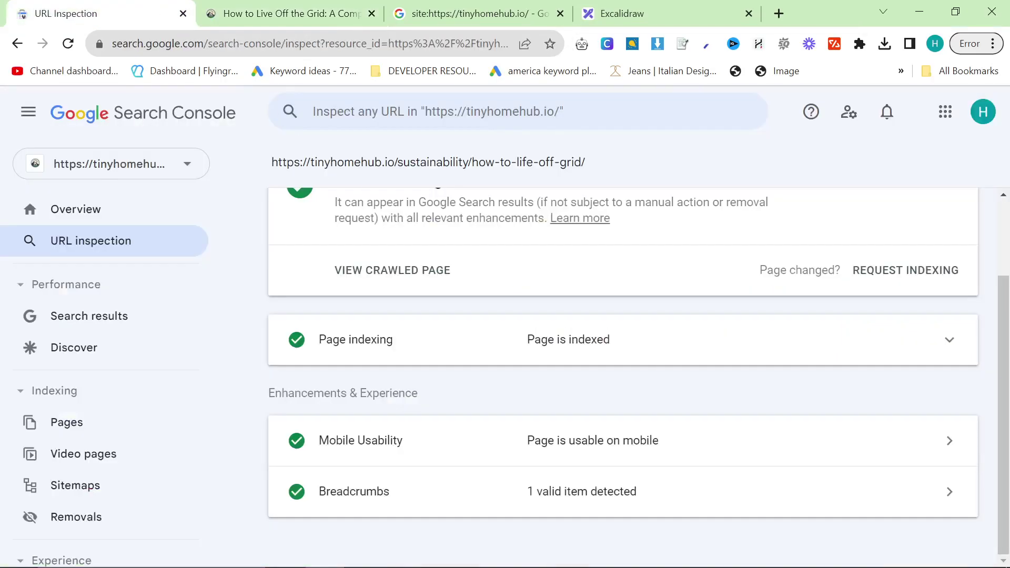
click(140, 222)
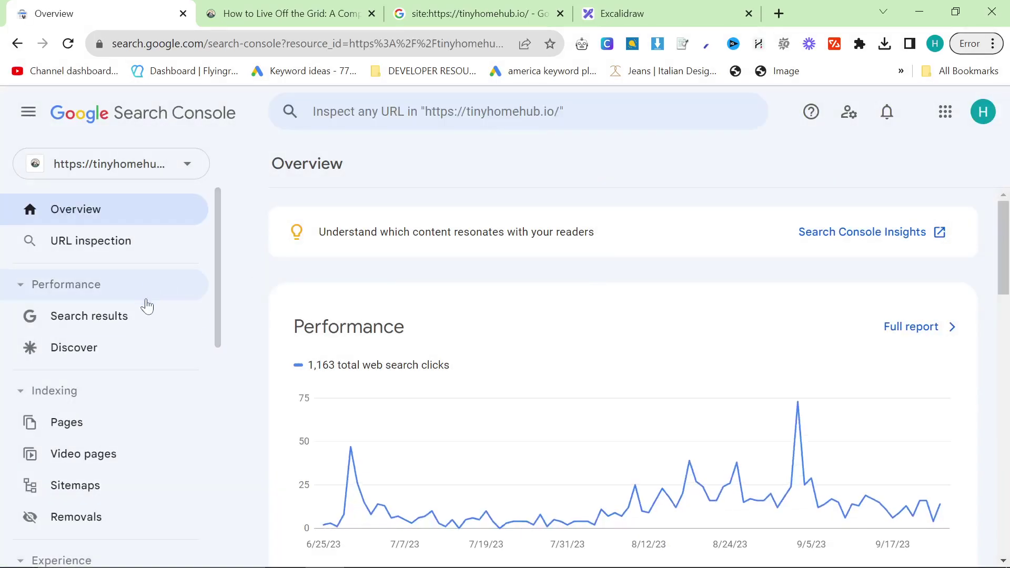
Step: Filter the Search results performance report to the Most recent date and review its pages
click(183, 317)
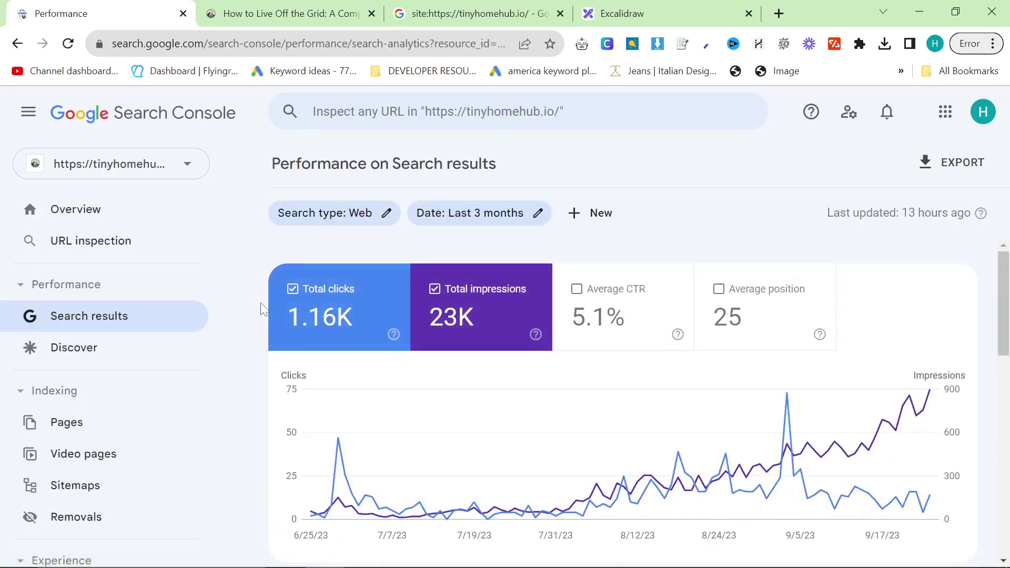
click(484, 213)
click(526, 236)
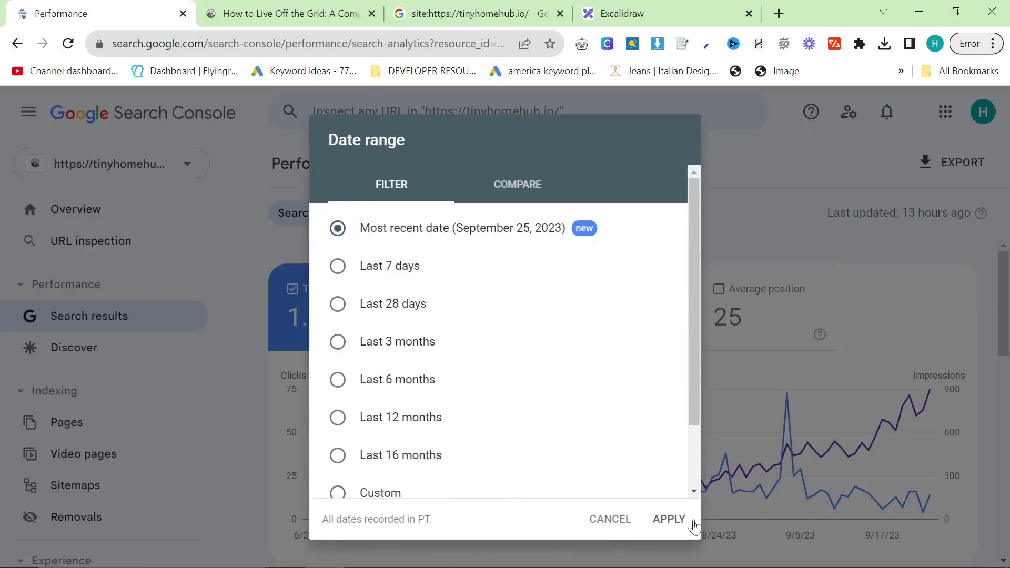
scroll(450, 408, down, 5)
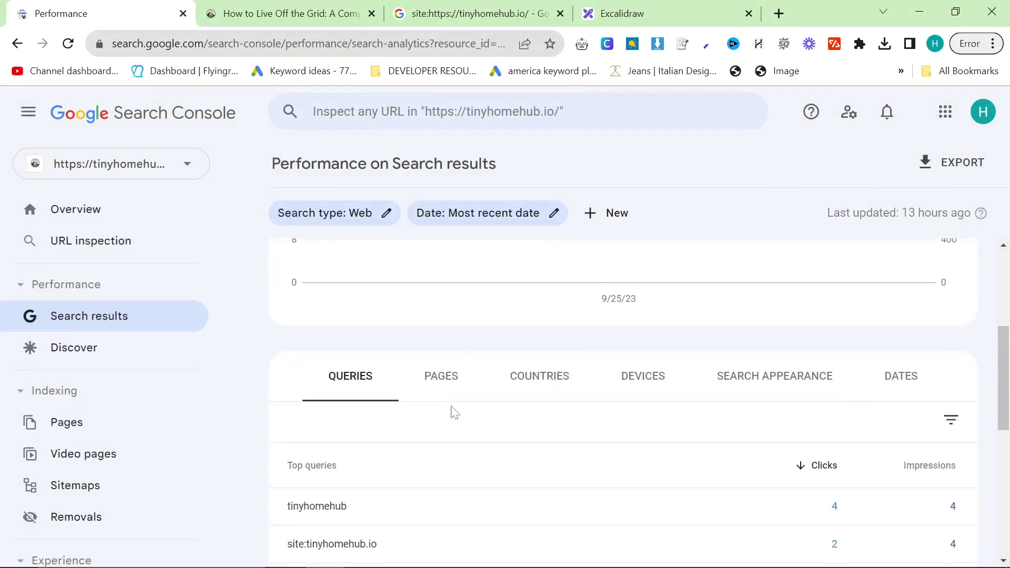
scroll(479, 408, down, 2)
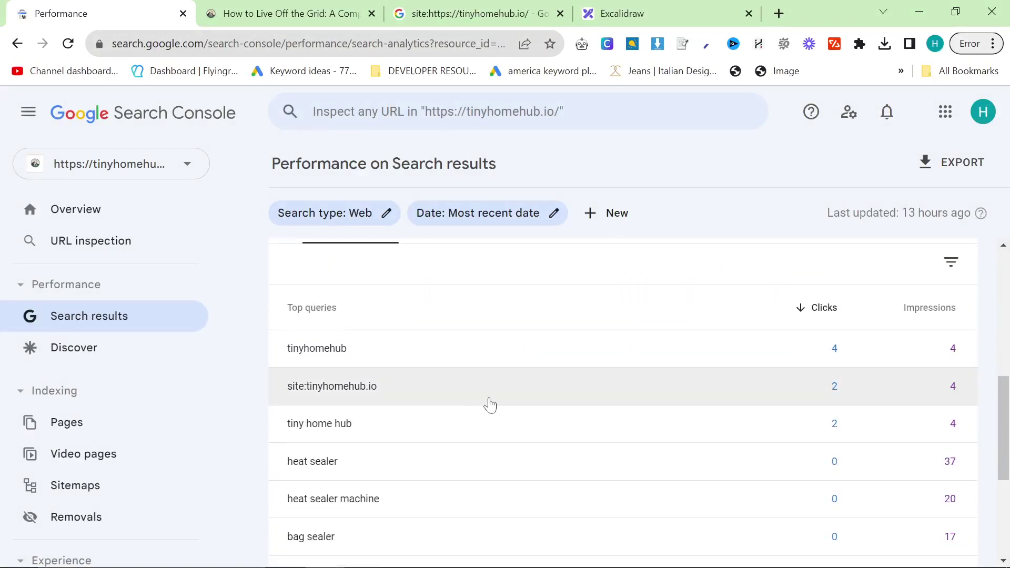
scroll(497, 405, down, 3)
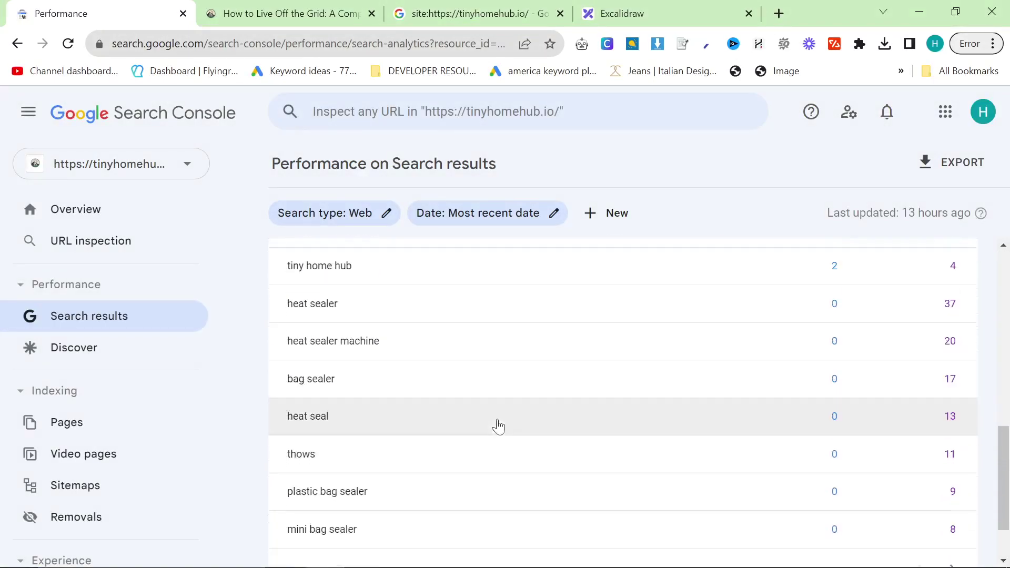
click(17, 44)
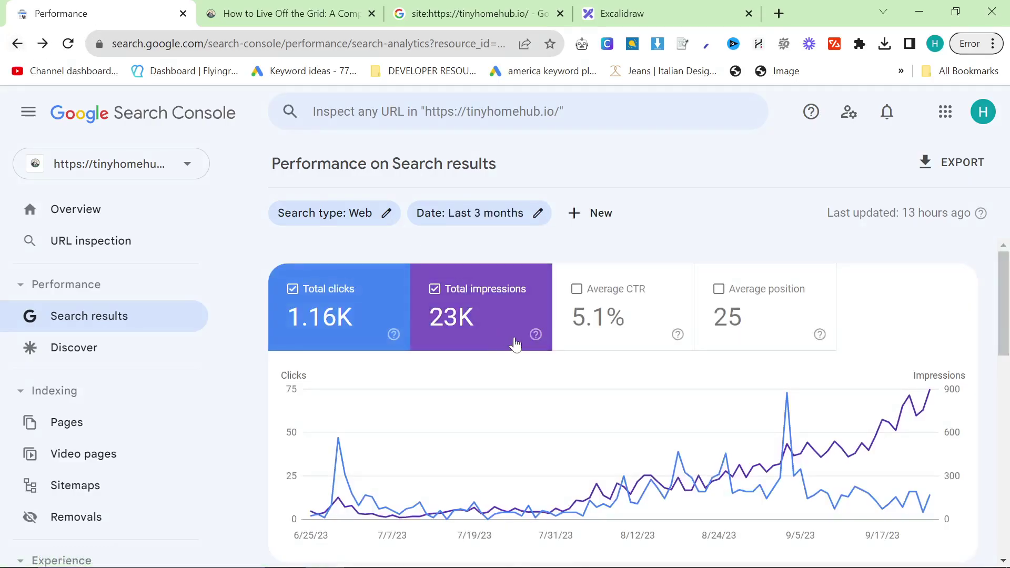
key(alt+Right)
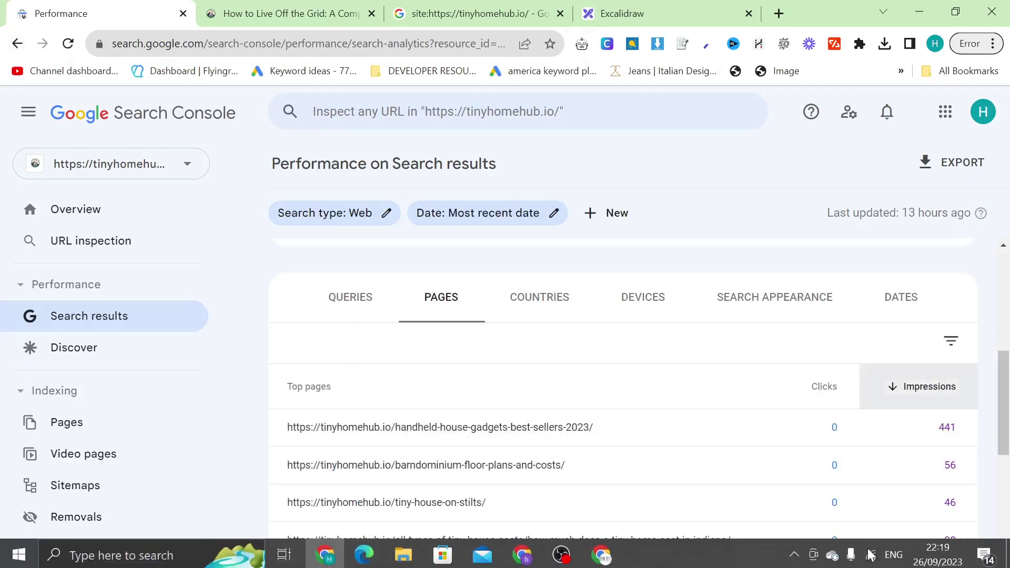
scroll(747, 427, down, 2)
scroll(747, 426, down, 2)
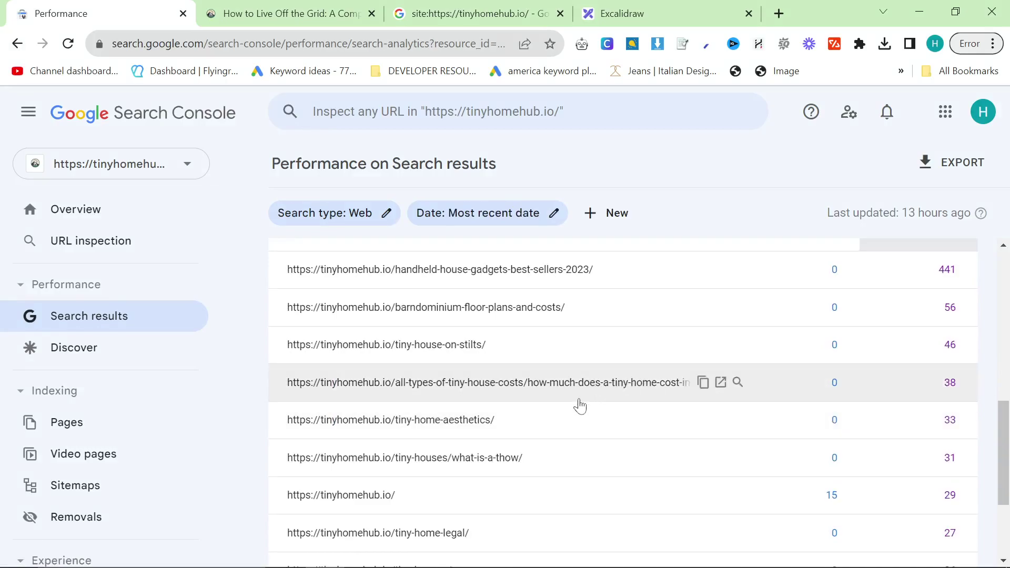
scroll(578, 406, up, 2)
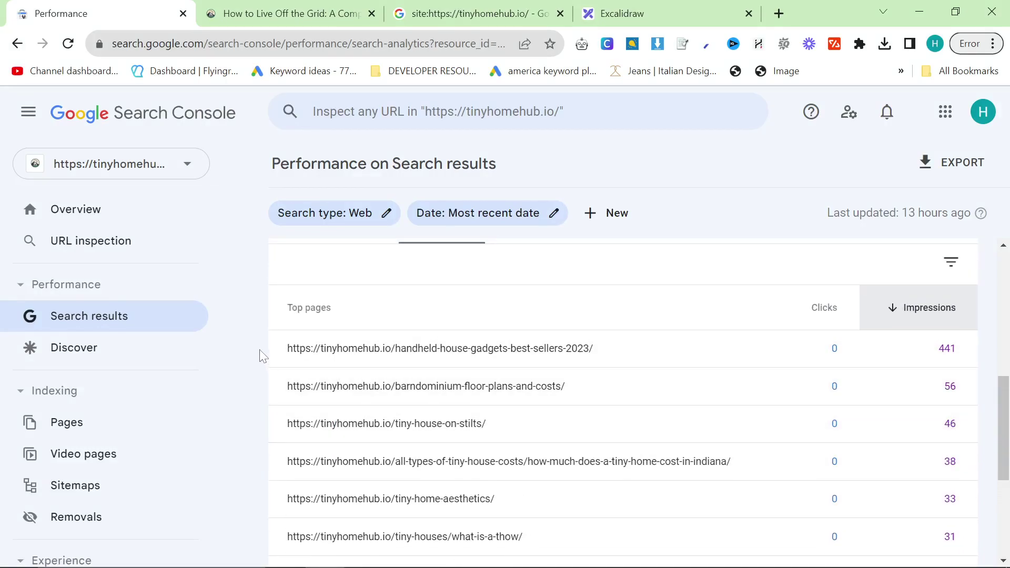
Step: Select the top page by impressions, handheld-house-gadgets-best-sellers-2023 with 441
drag(260, 349, 518, 348)
drag(232, 365, 605, 390)
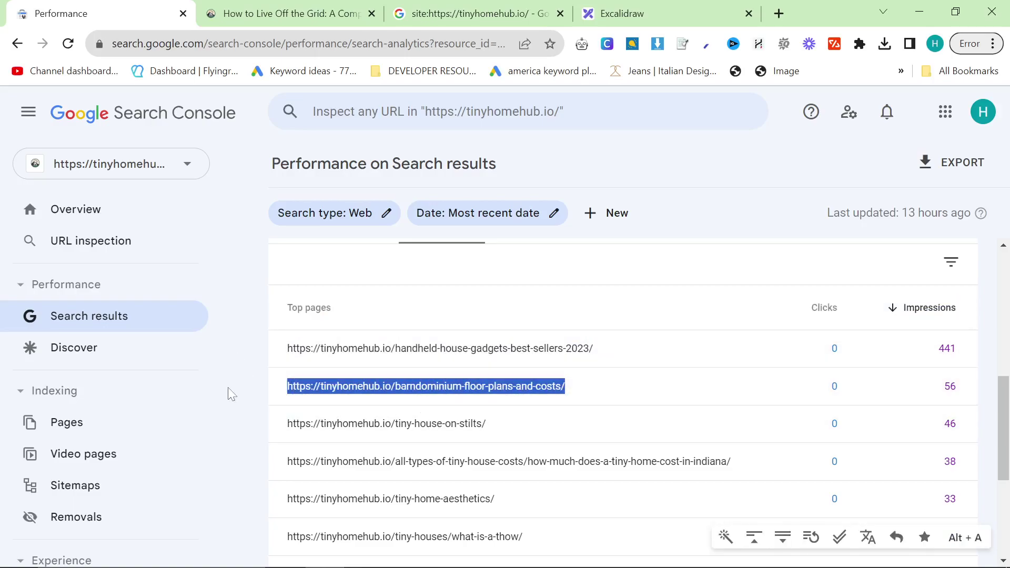
scroll(211, 395, down, 3)
click(277, 357)
drag(277, 357, 605, 362)
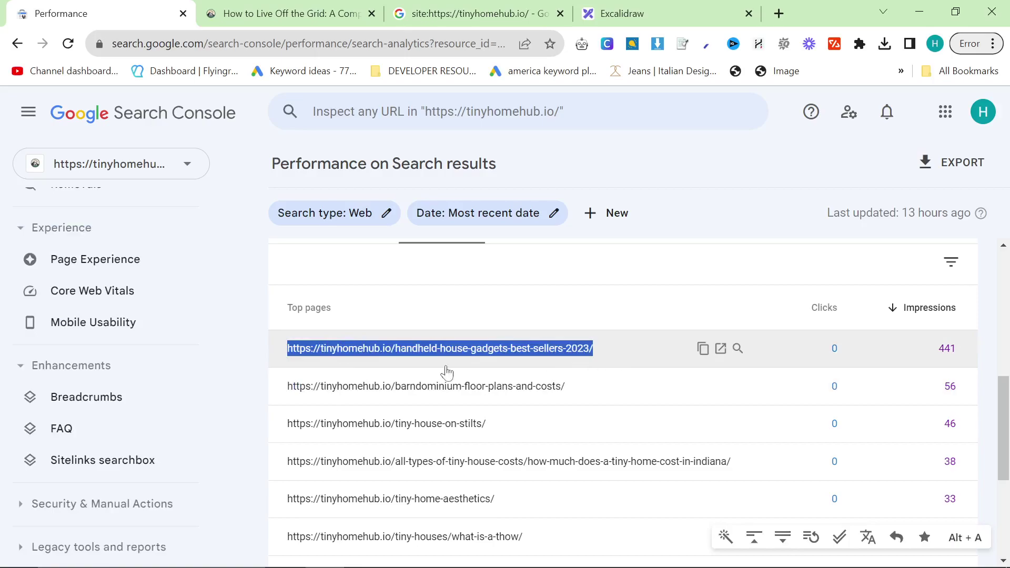
scroll(115, 361, up, 3)
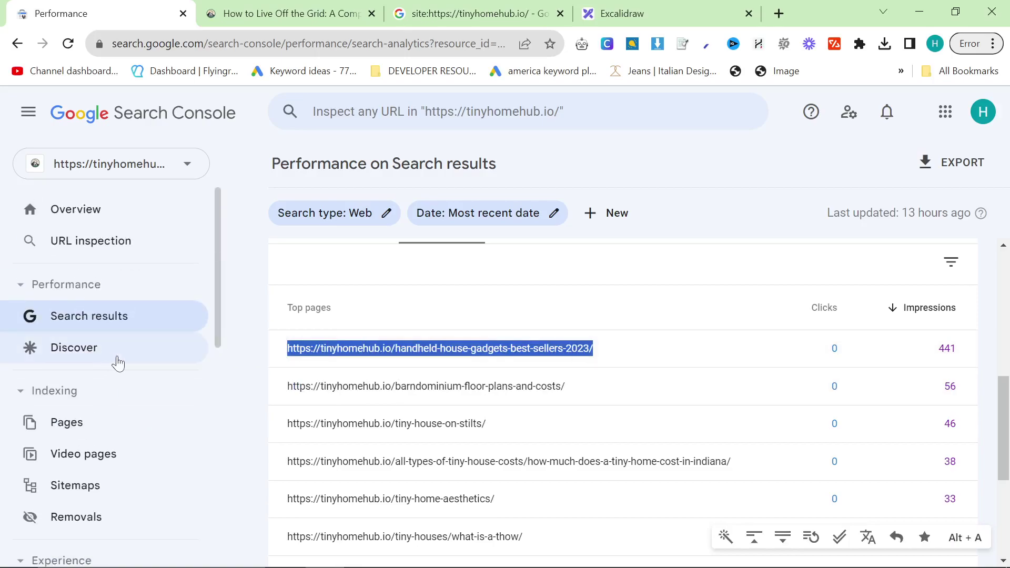
click(258, 339)
drag(301, 355, 593, 355)
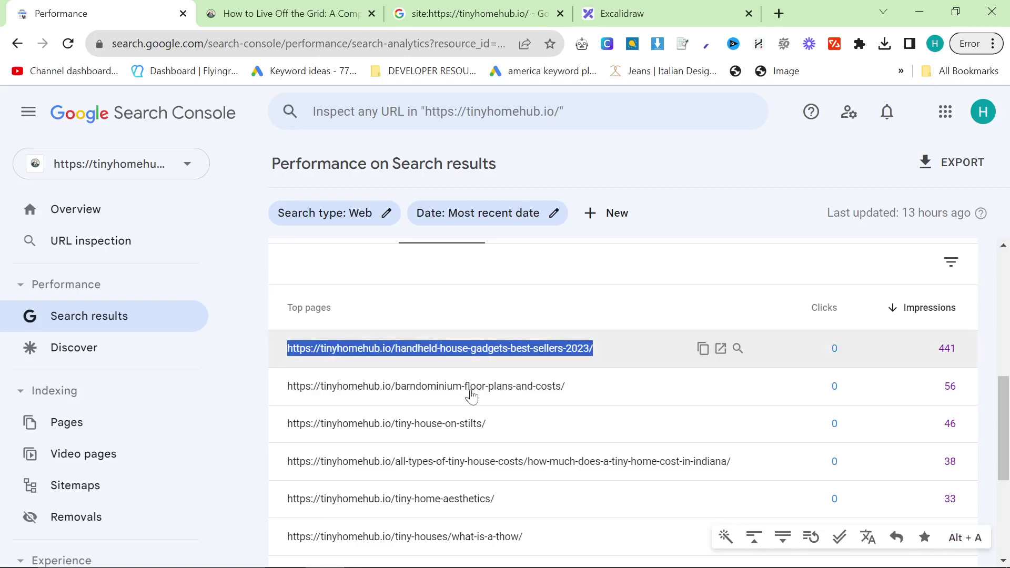
Step: Open keywordtool.io in a new tab placed beside the Search Console Performance tab
click(778, 13)
text(keywordtool.io)
key(Return)
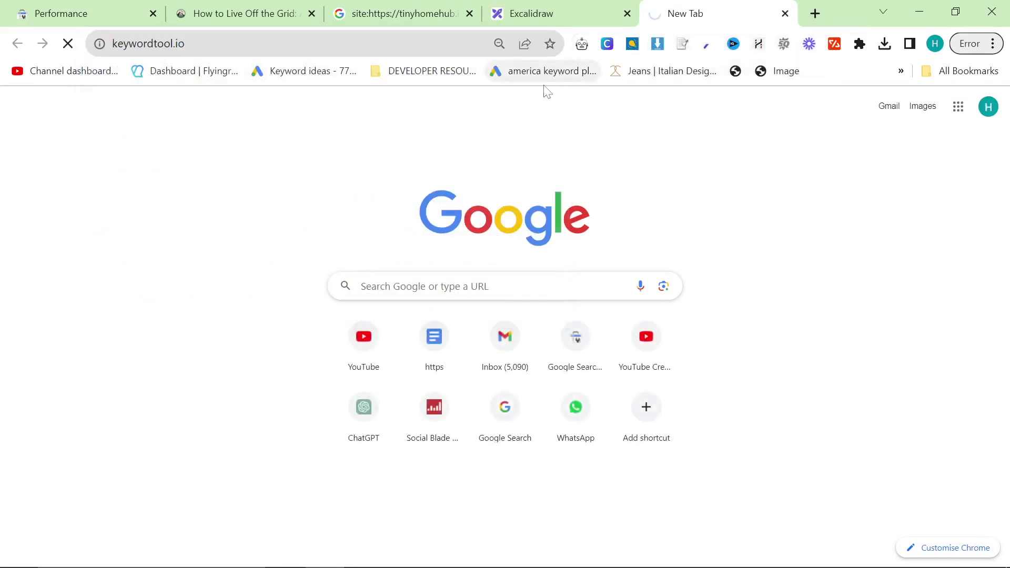
drag(753, 13, 232, 11)
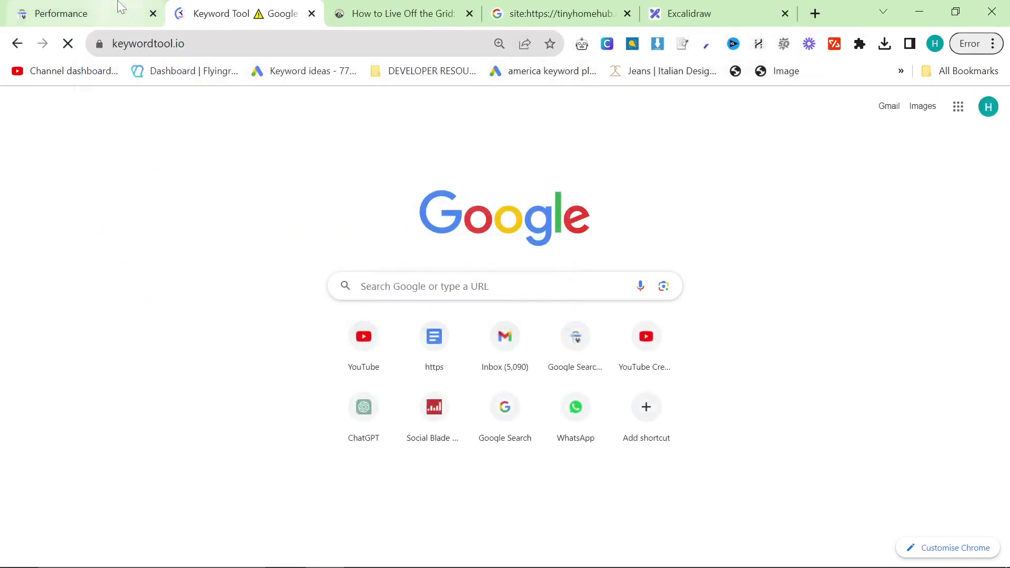
click(135, 6)
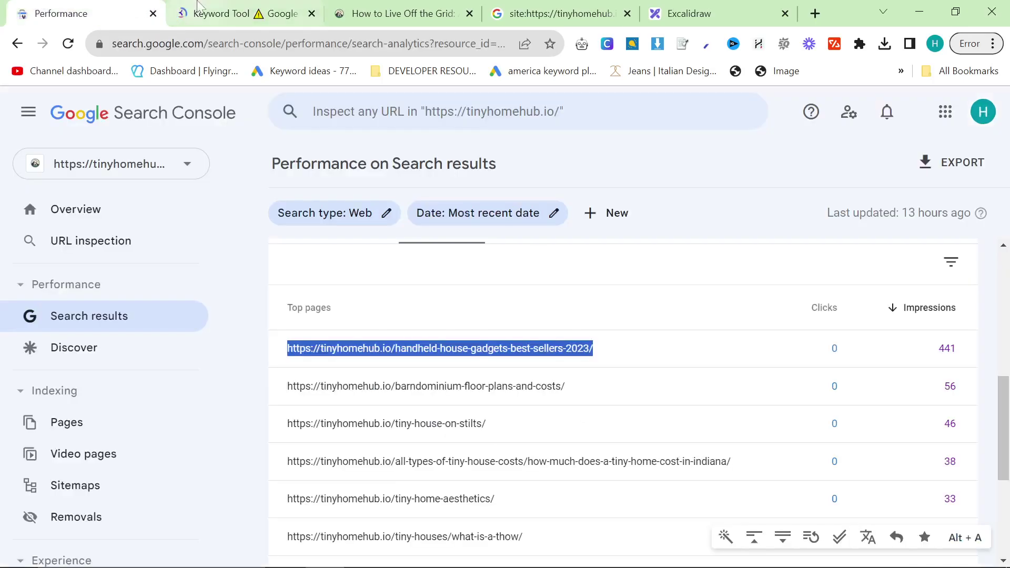
click(218, 8)
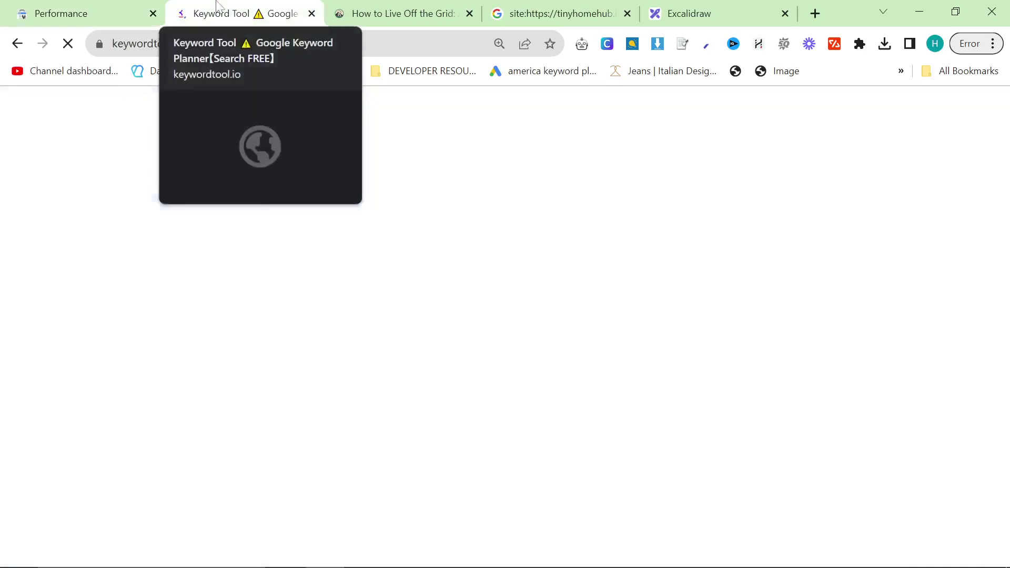
click(101, 7)
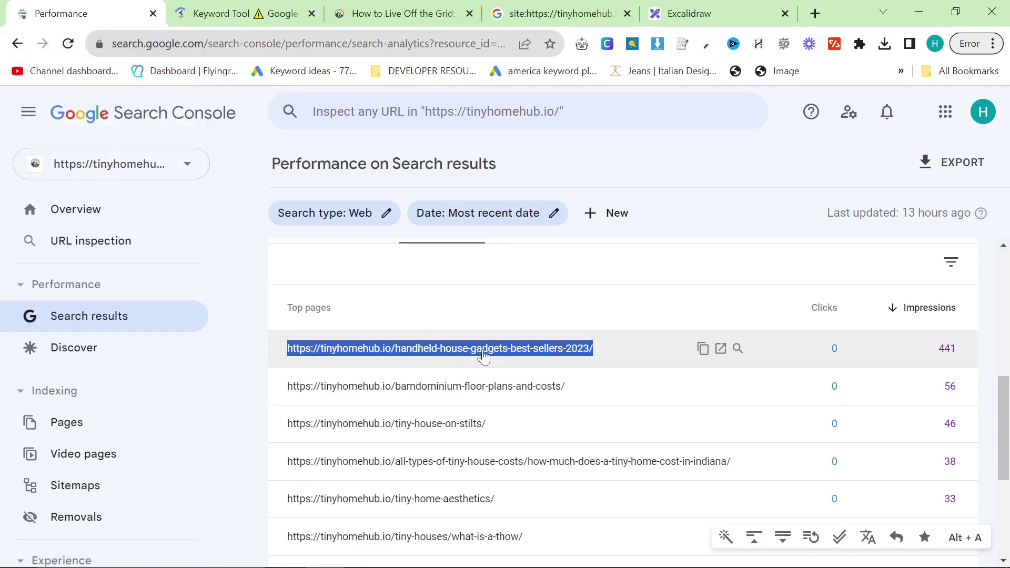
Step: Enter 'best handheld' into Keyword Tool's Amazon search box
click(231, 13)
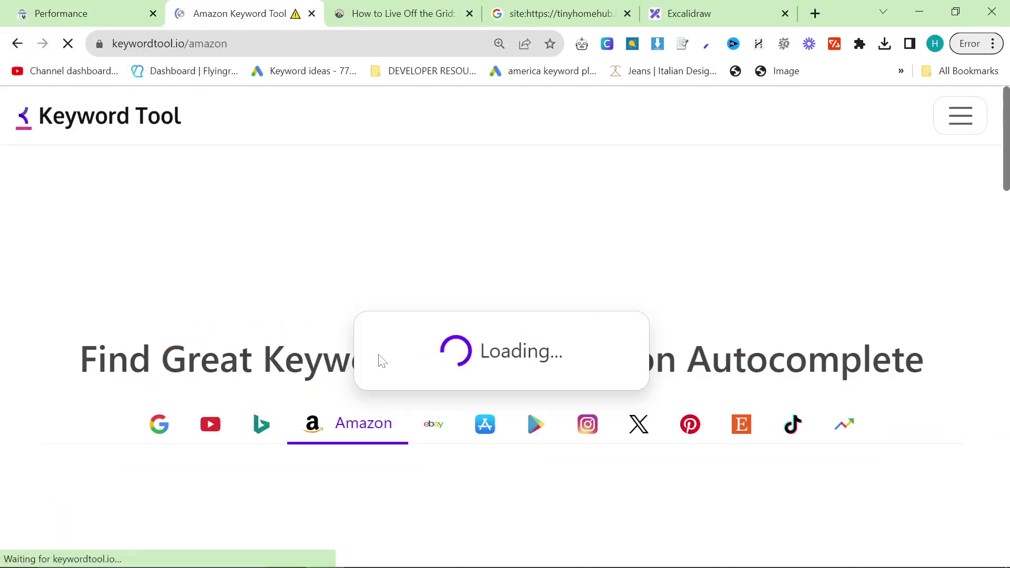
scroll(337, 399, down, 3)
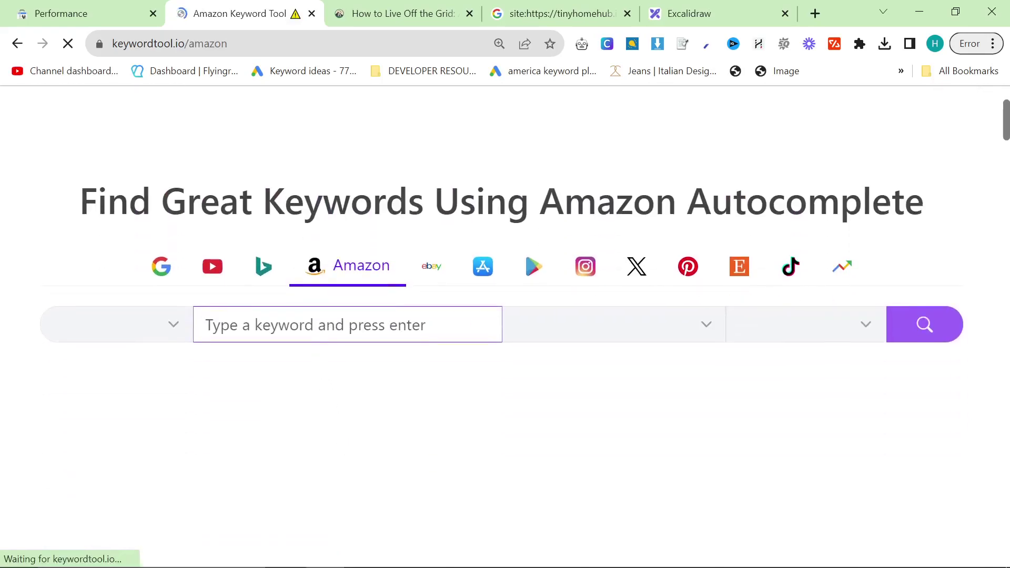
text(best handheld)
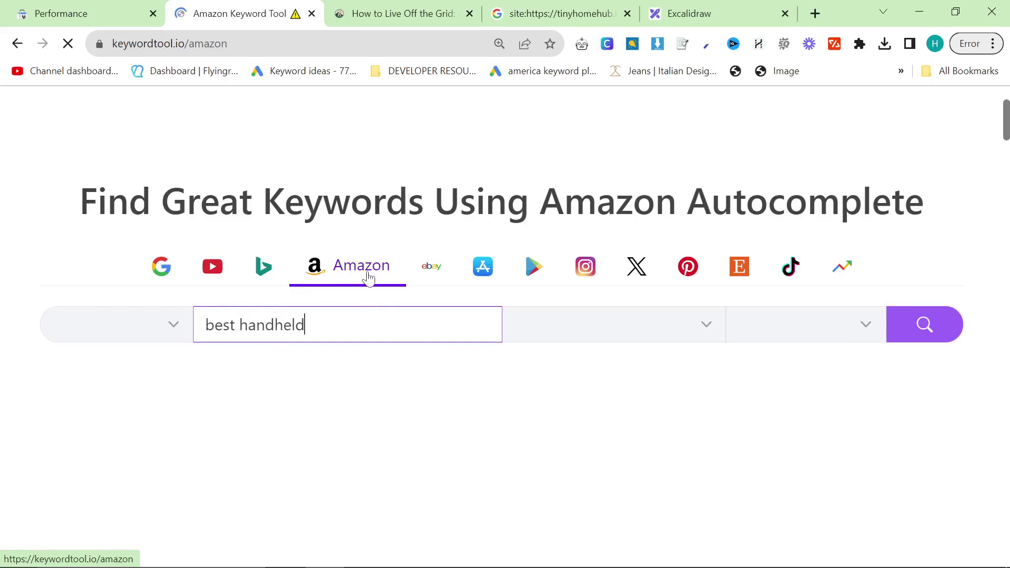
Step: In Search Console's top pages table, select the Indiana tiny home cost page address
click(79, 13)
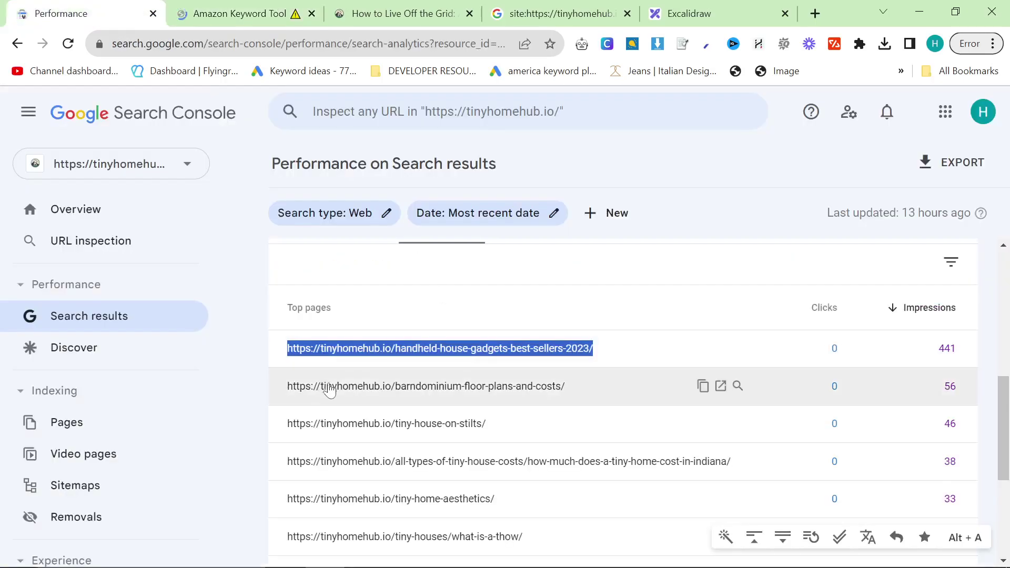
click(241, 361)
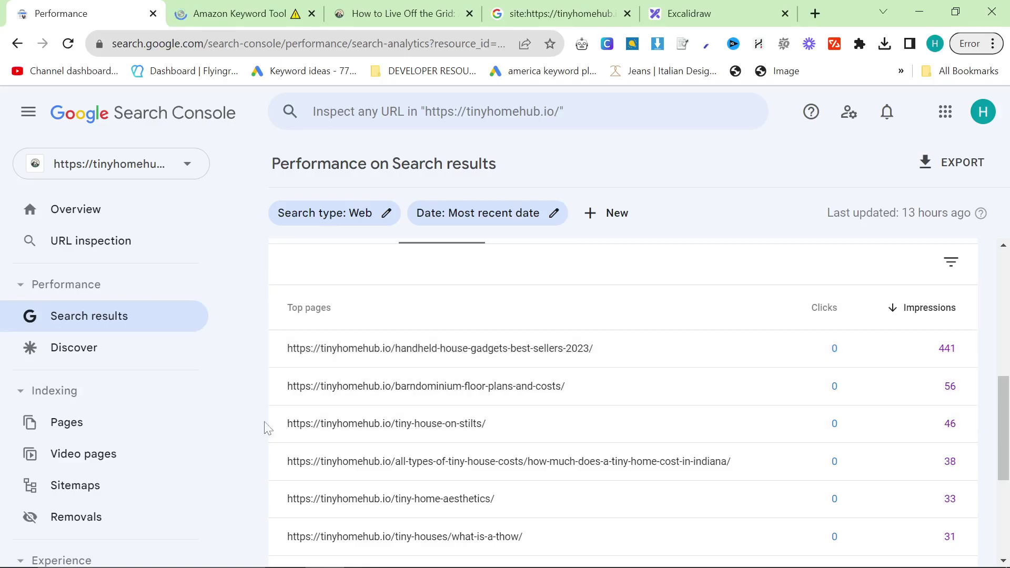
drag(266, 424, 241, 392)
click(287, 387)
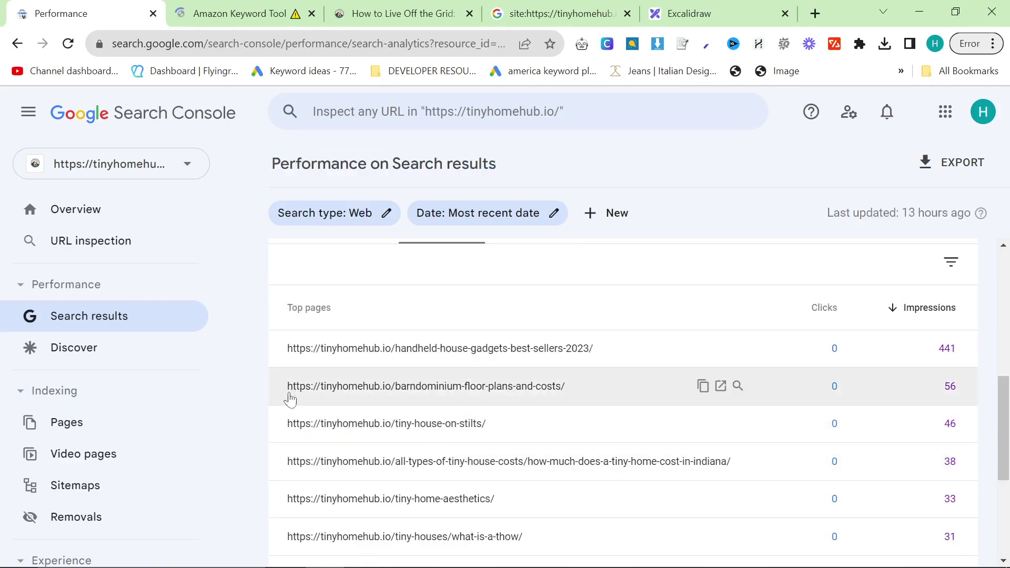
drag(283, 431, 492, 429)
drag(277, 463, 735, 476)
scroll(368, 448, down, 2)
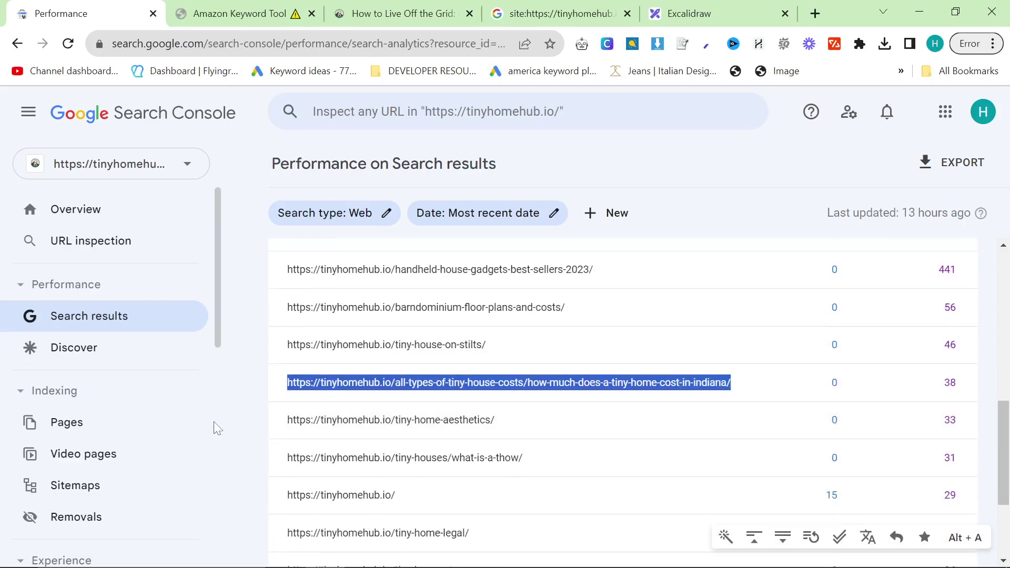
scroll(211, 419, down, 2)
Step: Review the tiny-home-aesthetics, what-is-a-thow and tiny-houses page addresses, then return to Keyword Tool
drag(275, 422, 476, 431)
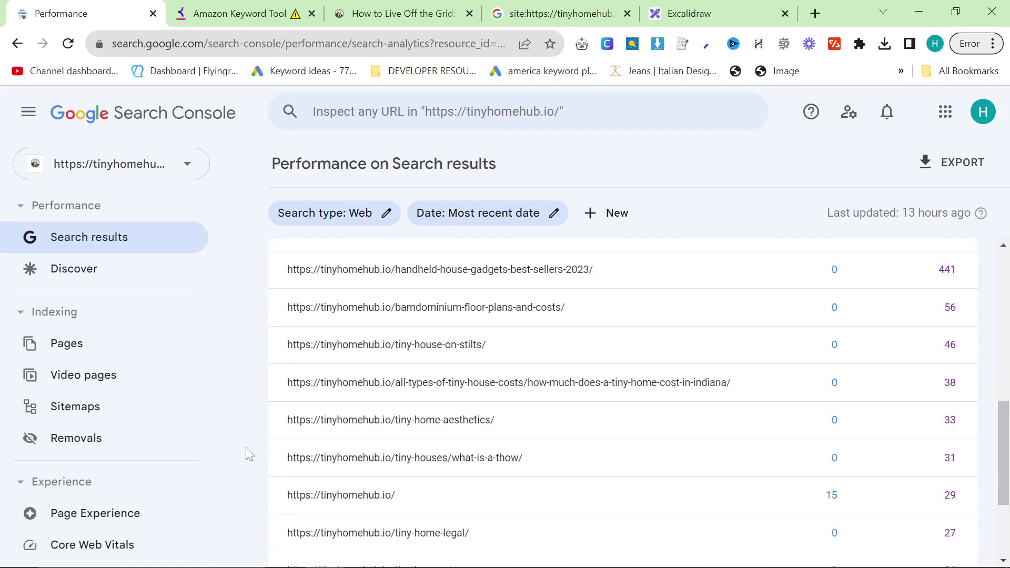
drag(247, 451, 545, 471)
scroll(294, 473, down, 2)
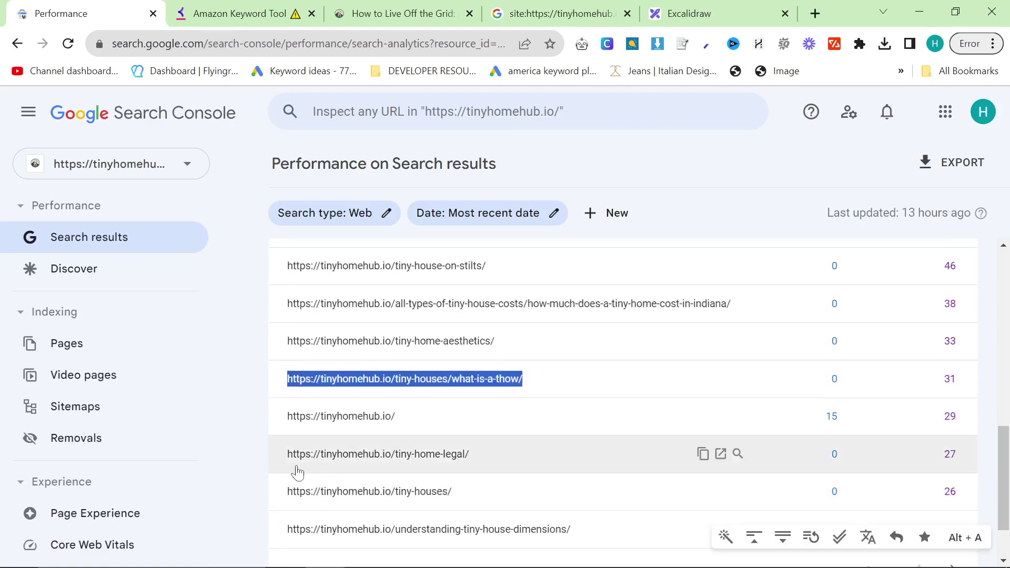
drag(291, 468, 495, 468)
drag(293, 417, 287, 248)
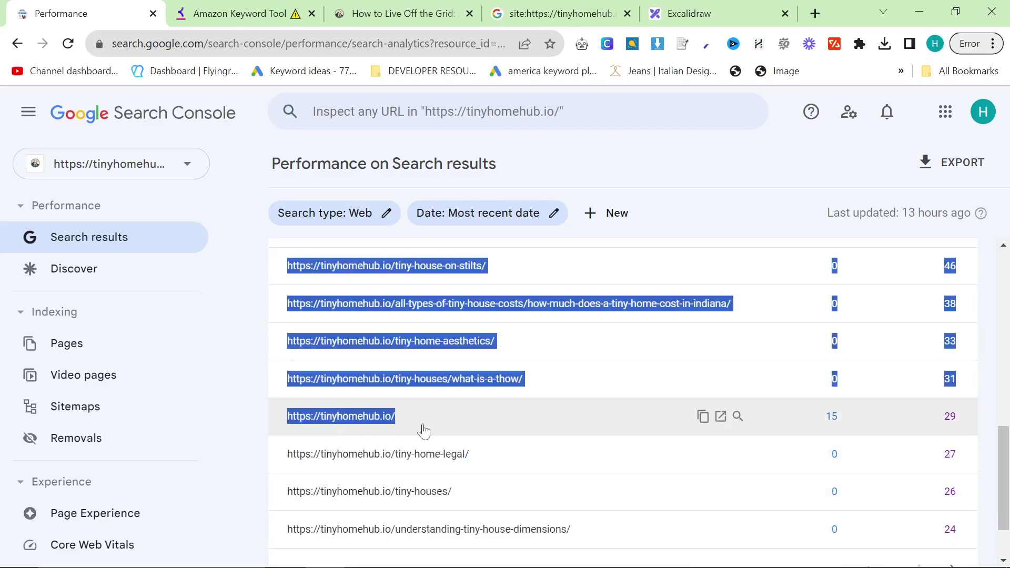
drag(284, 501, 472, 498)
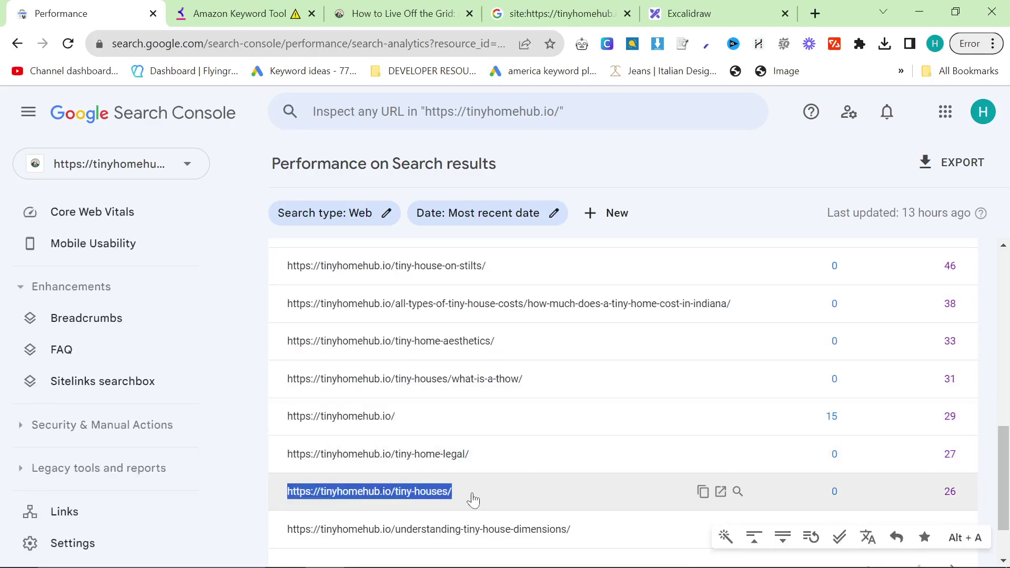
scroll(428, 485, down, 2)
scroll(305, 458, up, 6)
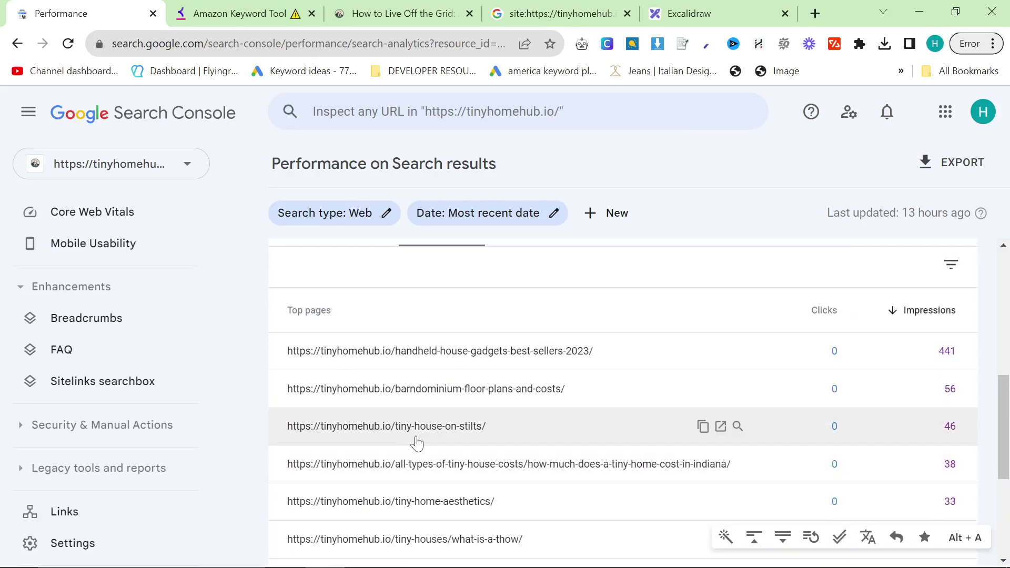
scroll(474, 448, down, 4)
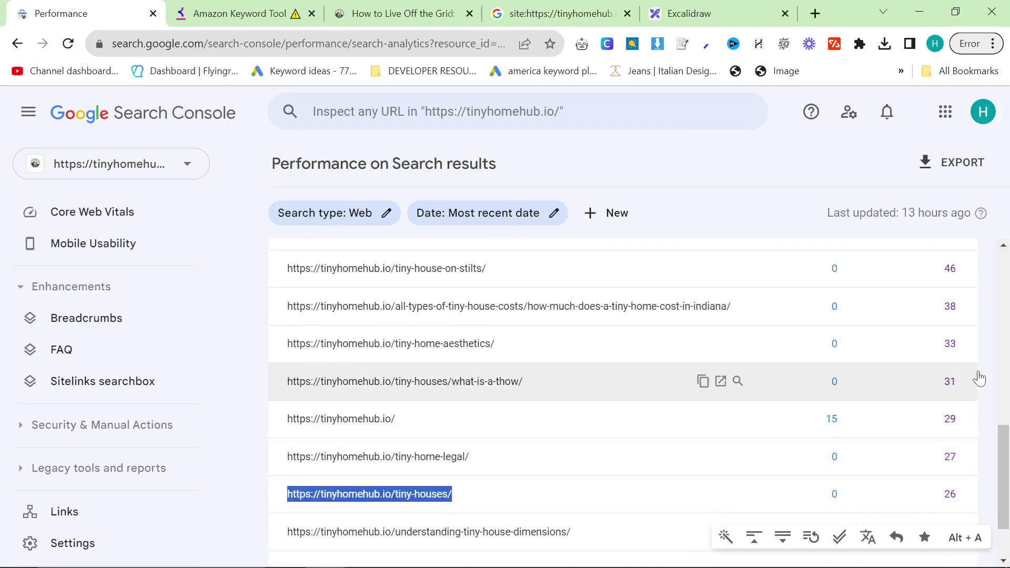
click(985, 363)
scroll(866, 447, up, 1)
scroll(867, 450, down, 1)
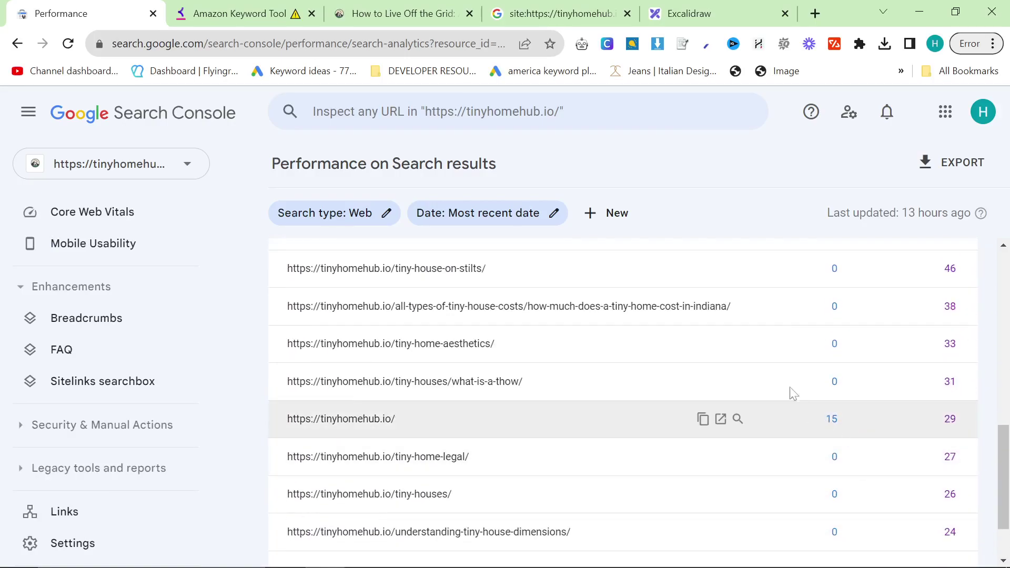
click(299, 9)
Step: Run the Amazon search for 'best handheld' and check the stilts page in Search Console
click(925, 324)
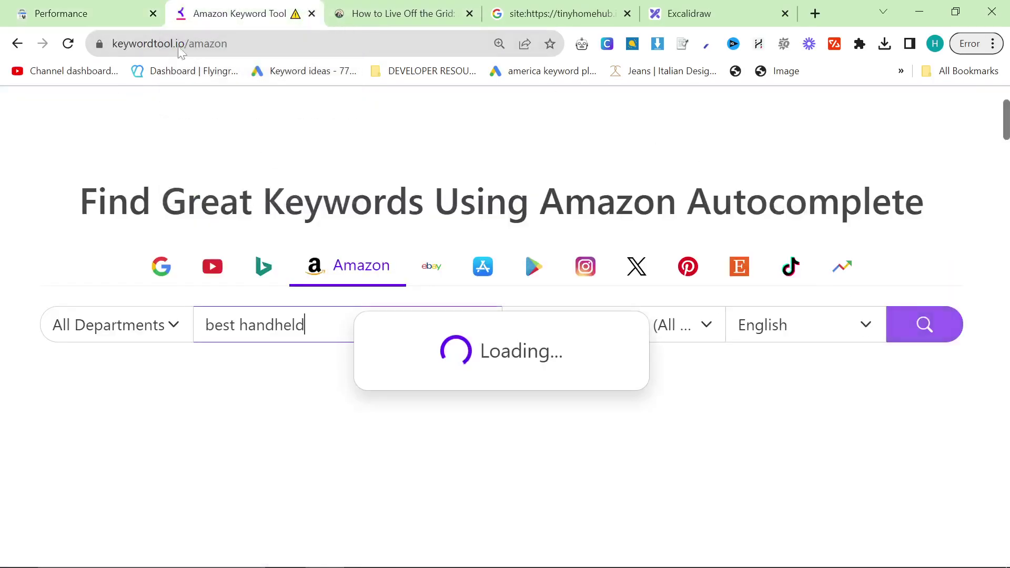
click(87, 14)
scroll(419, 335, up, 3)
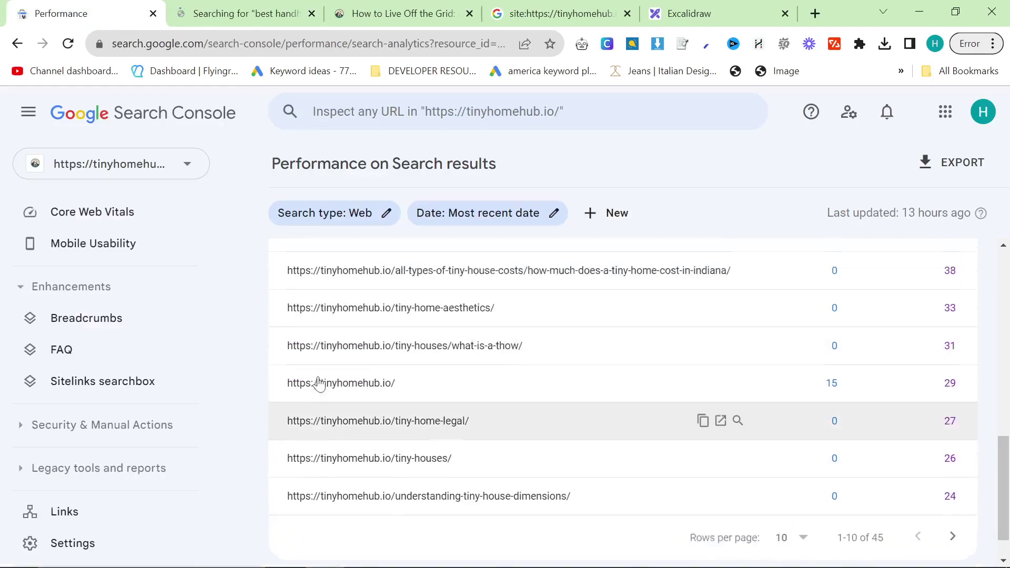
drag(270, 352, 544, 352)
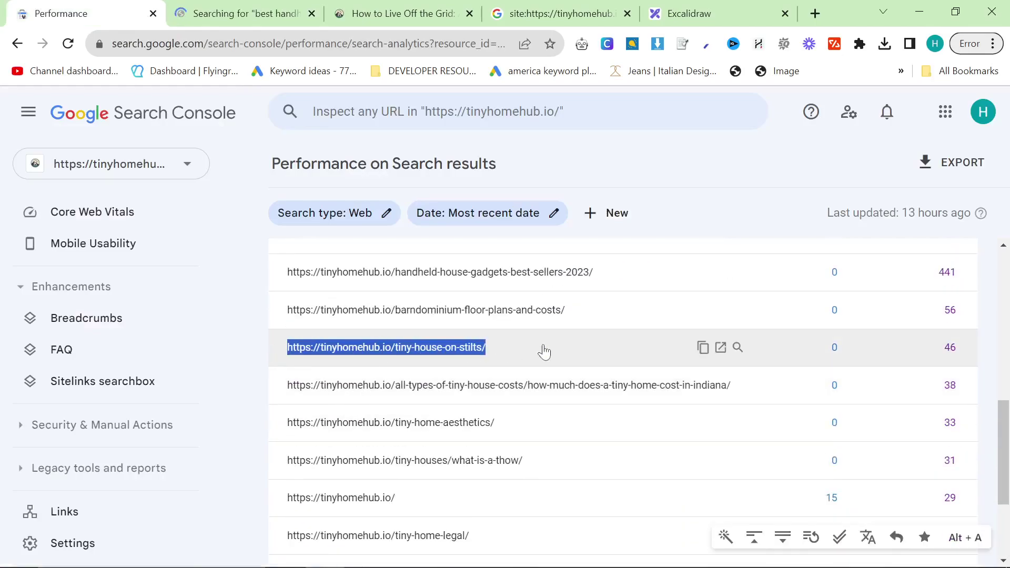
click(248, 342)
Step: Scroll through the 85 Amazon keyword suggestions for 'best handheld'
click(210, 13)
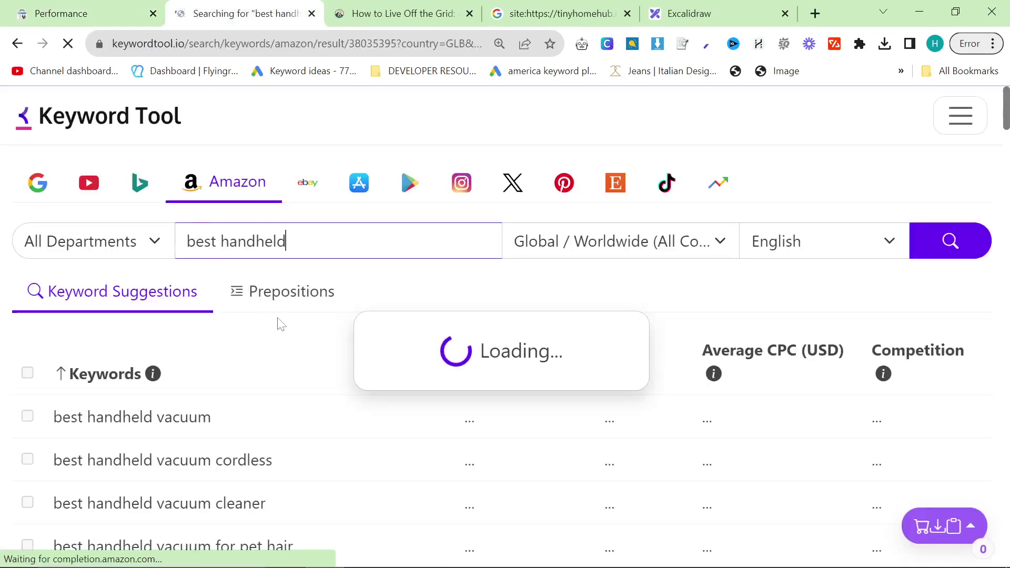
scroll(361, 394, down, 6)
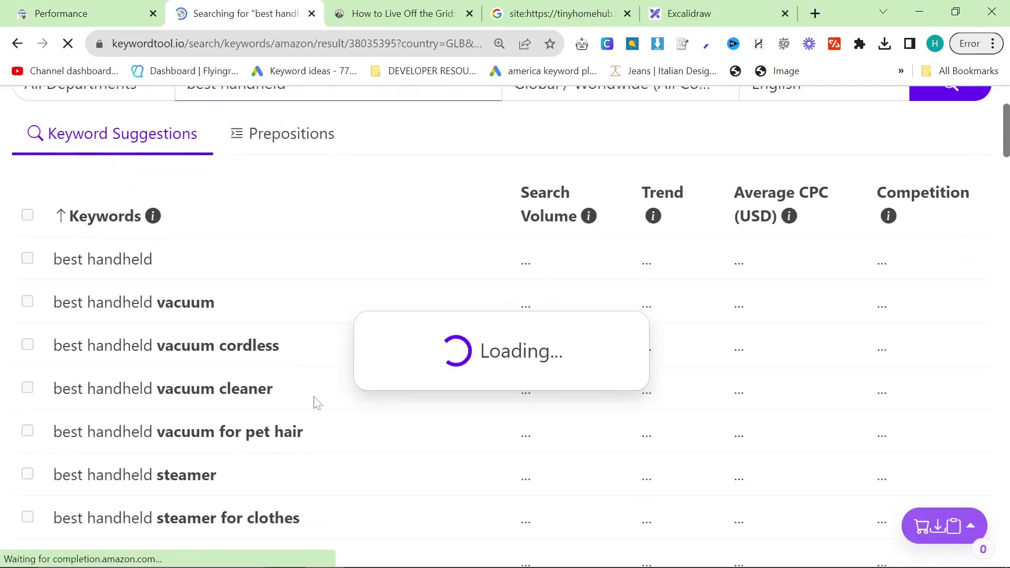
scroll(158, 369, down, 2)
scroll(105, 316, up, 3)
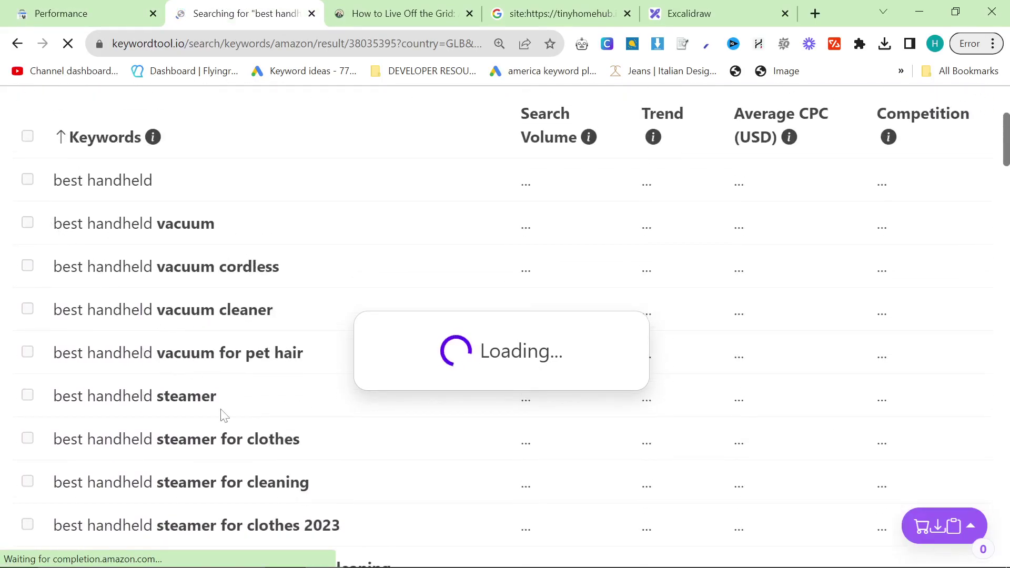
scroll(211, 421, down, 20)
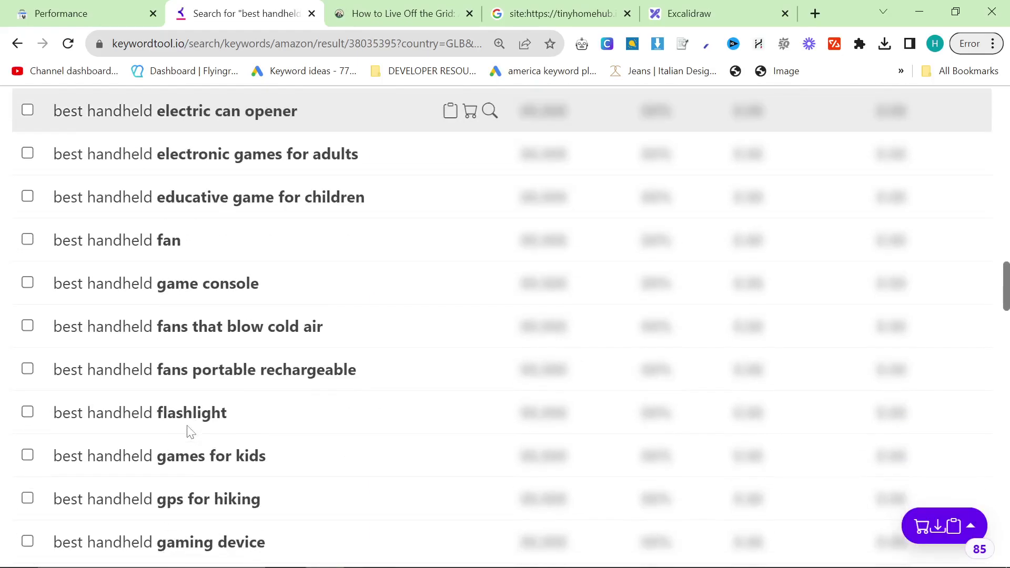
scroll(309, 422, down, 4)
scroll(308, 421, up, 20)
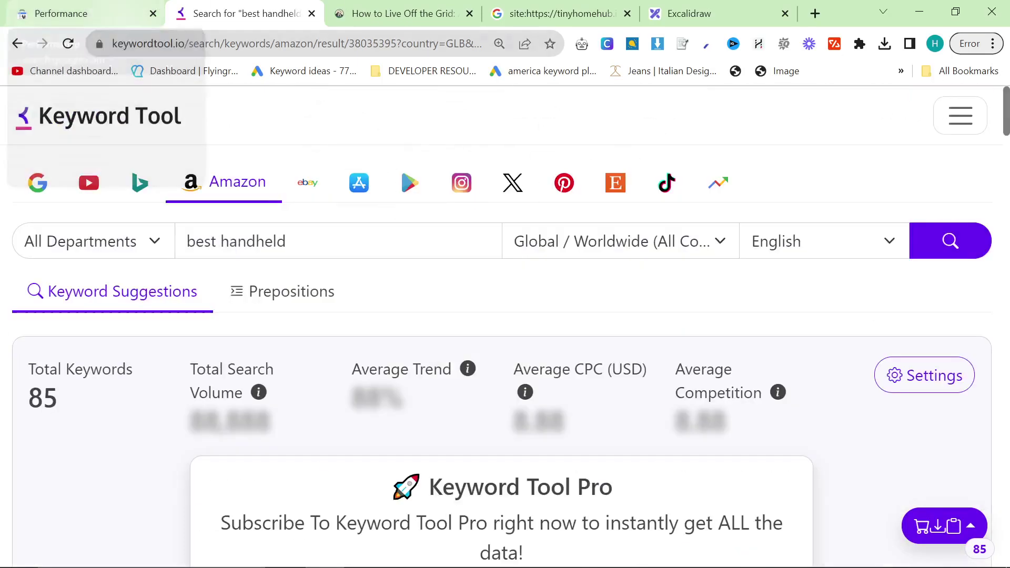
Step: Glance at the off-grid article, then return to Search Console's top-pages report
click(400, 13)
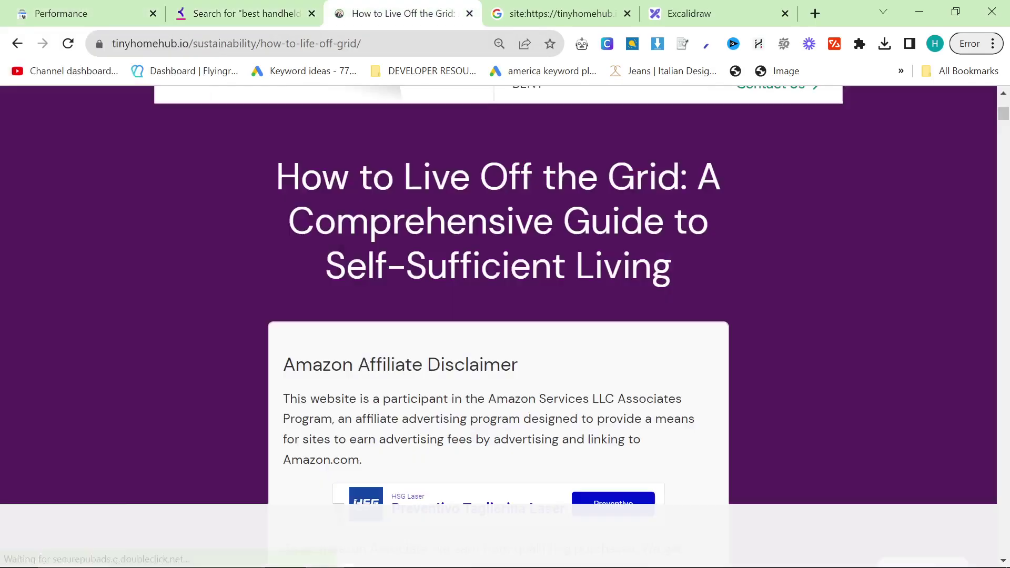
scroll(411, 368, down, 5)
key(ctrl+1)
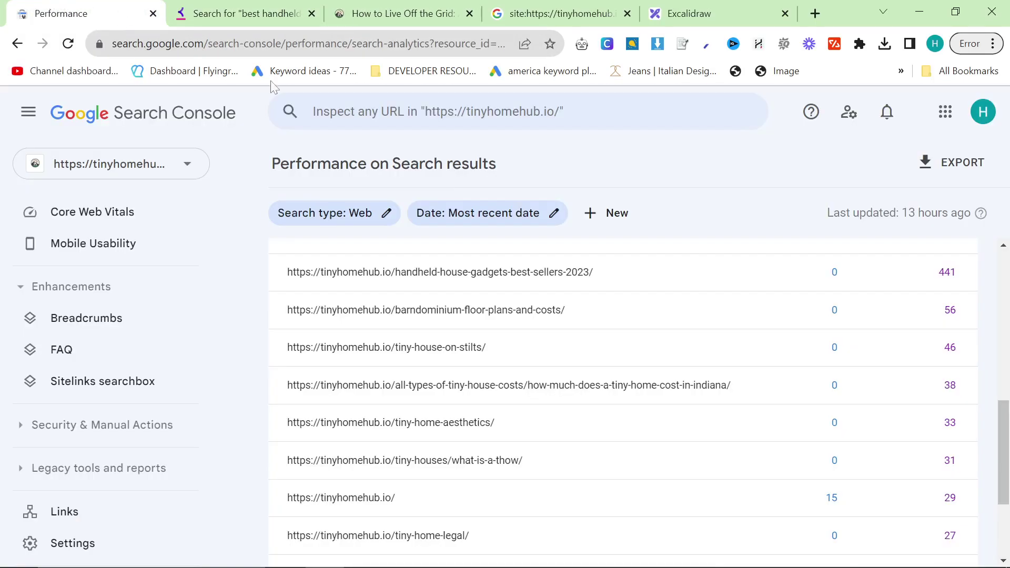
scroll(401, 360, down, 3)
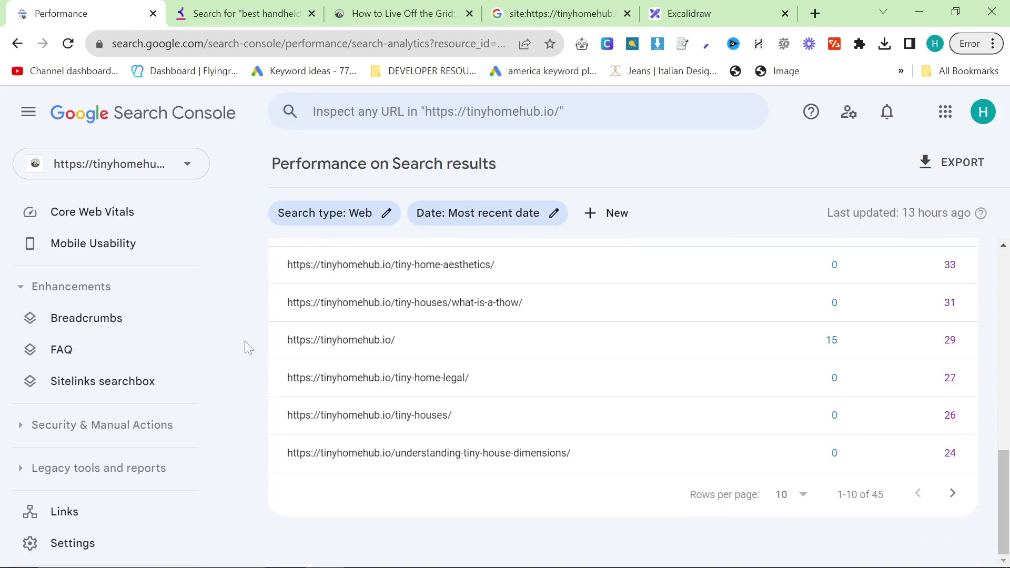
scroll(95, 353, up, 8)
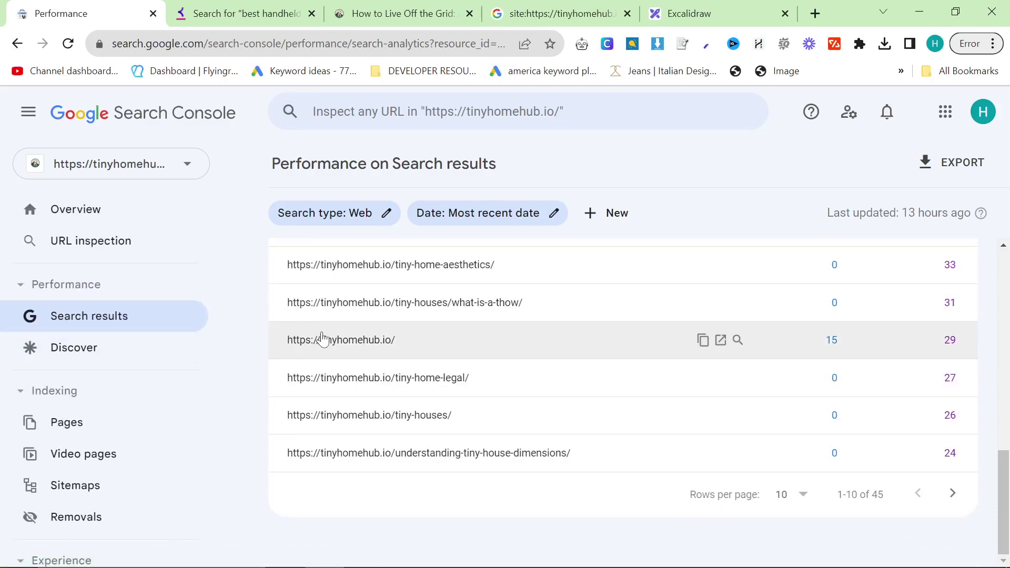